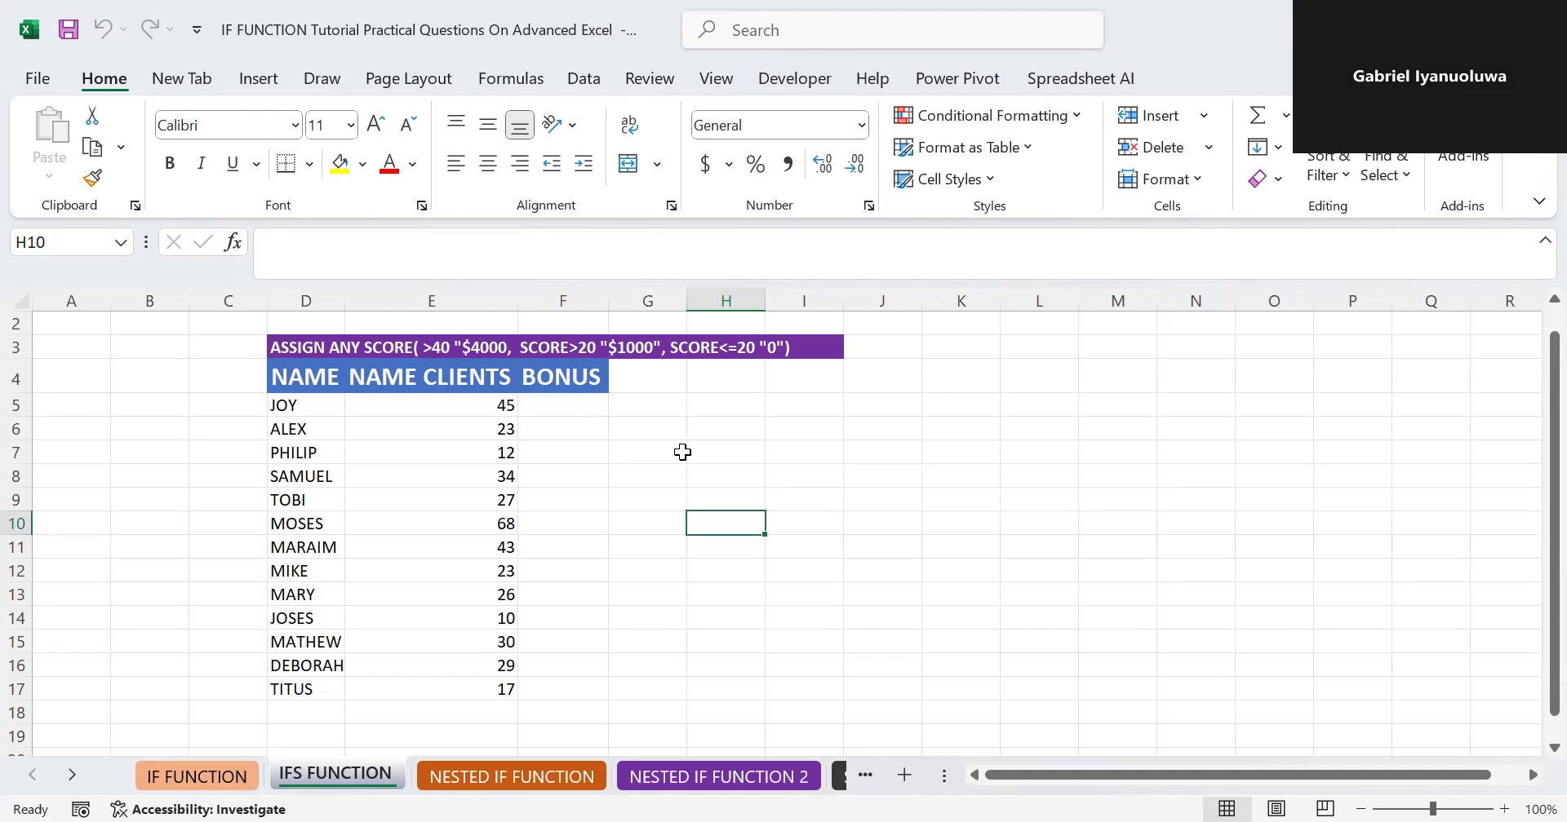
# In cell F5 of the IF FUNCTION sheet, enter the formula =IF(E5>30, "Yes", "No").
pyautogui.click(560, 405)
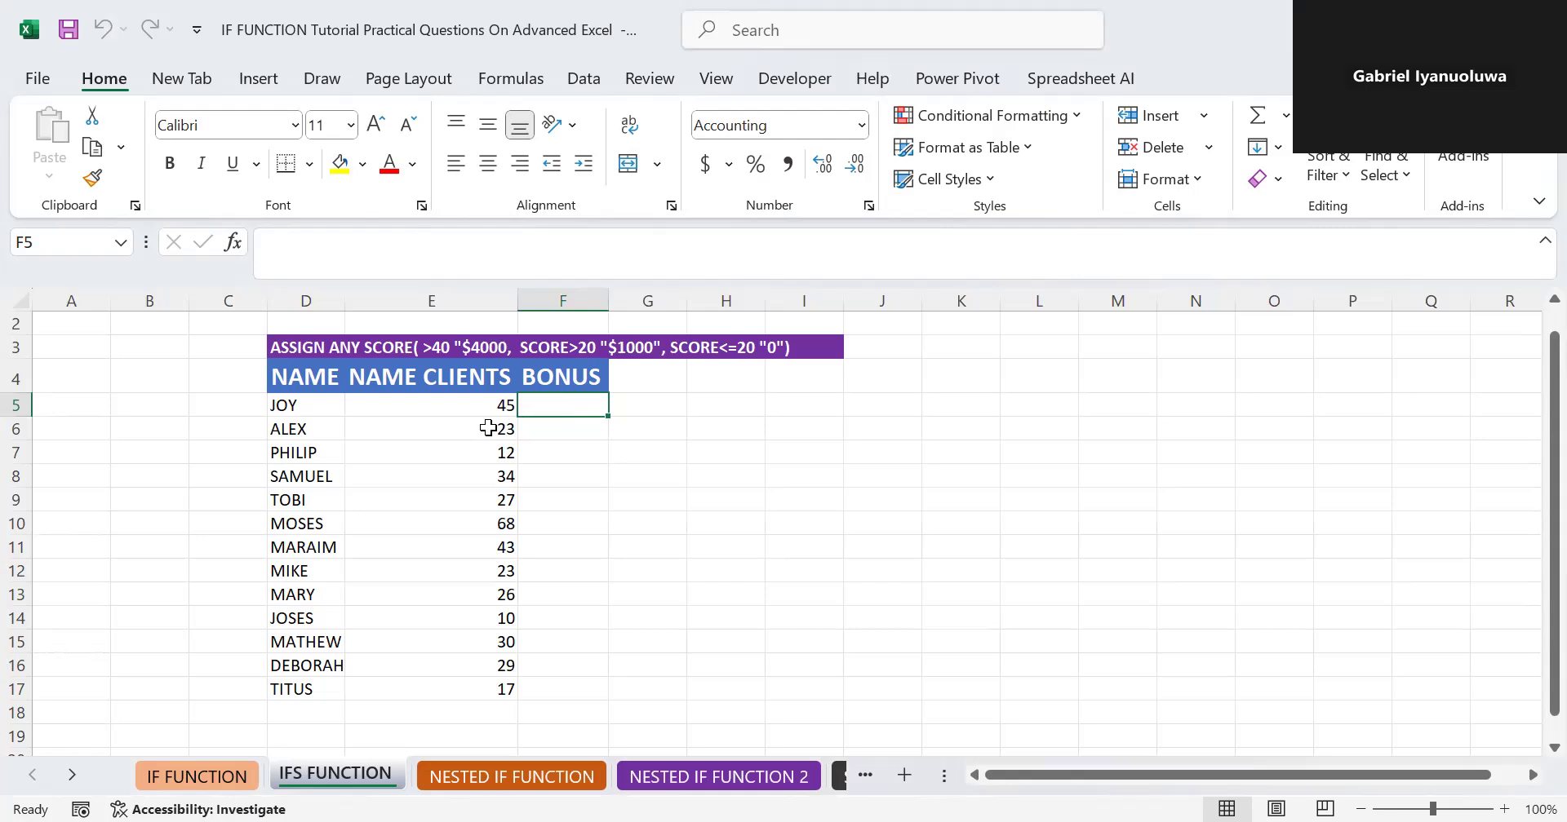
pyautogui.click(193, 774)
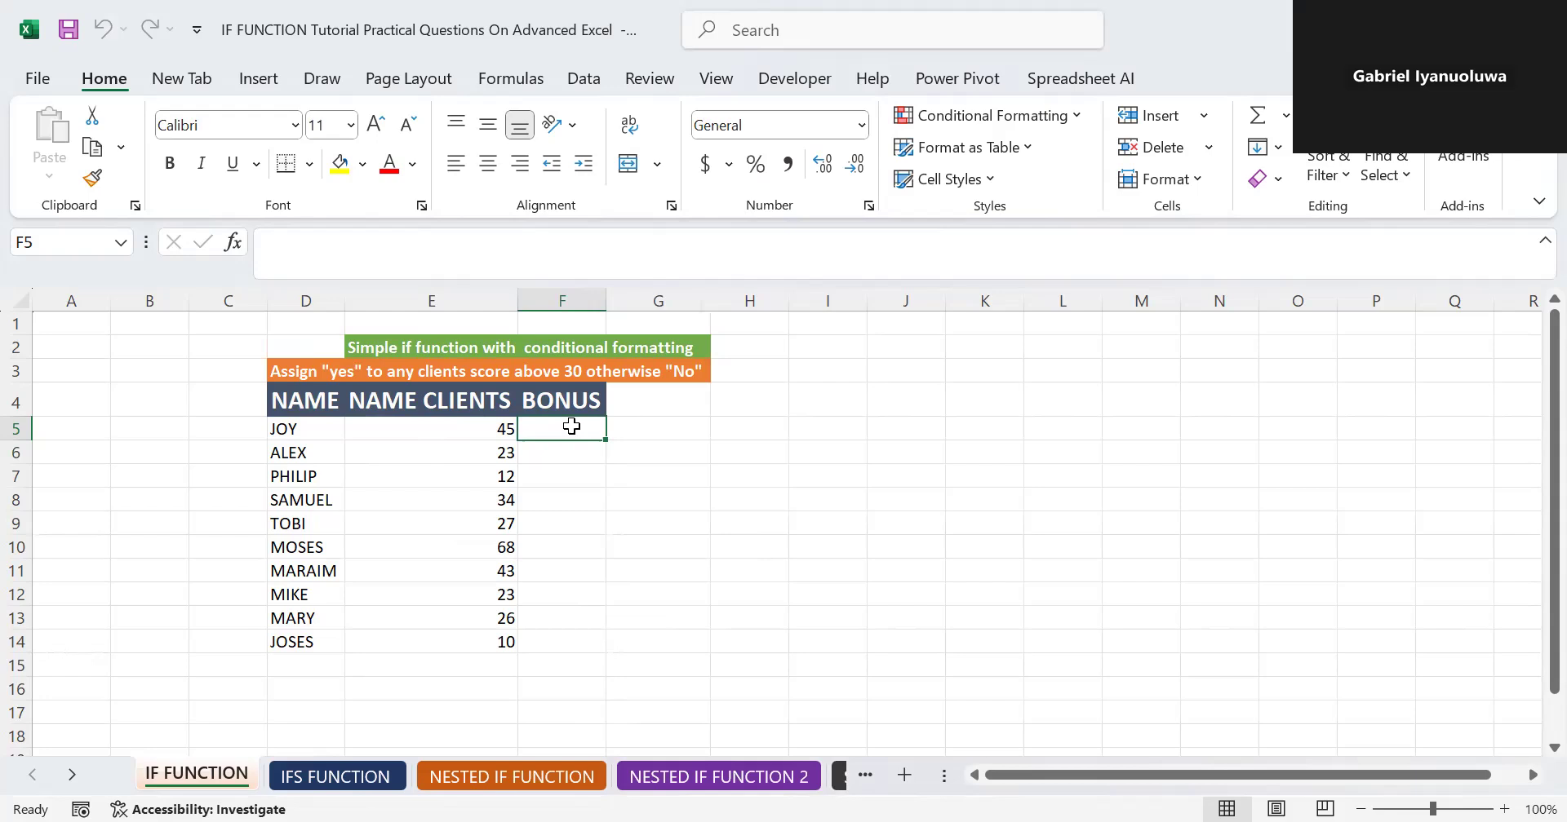
pyautogui.write('=')
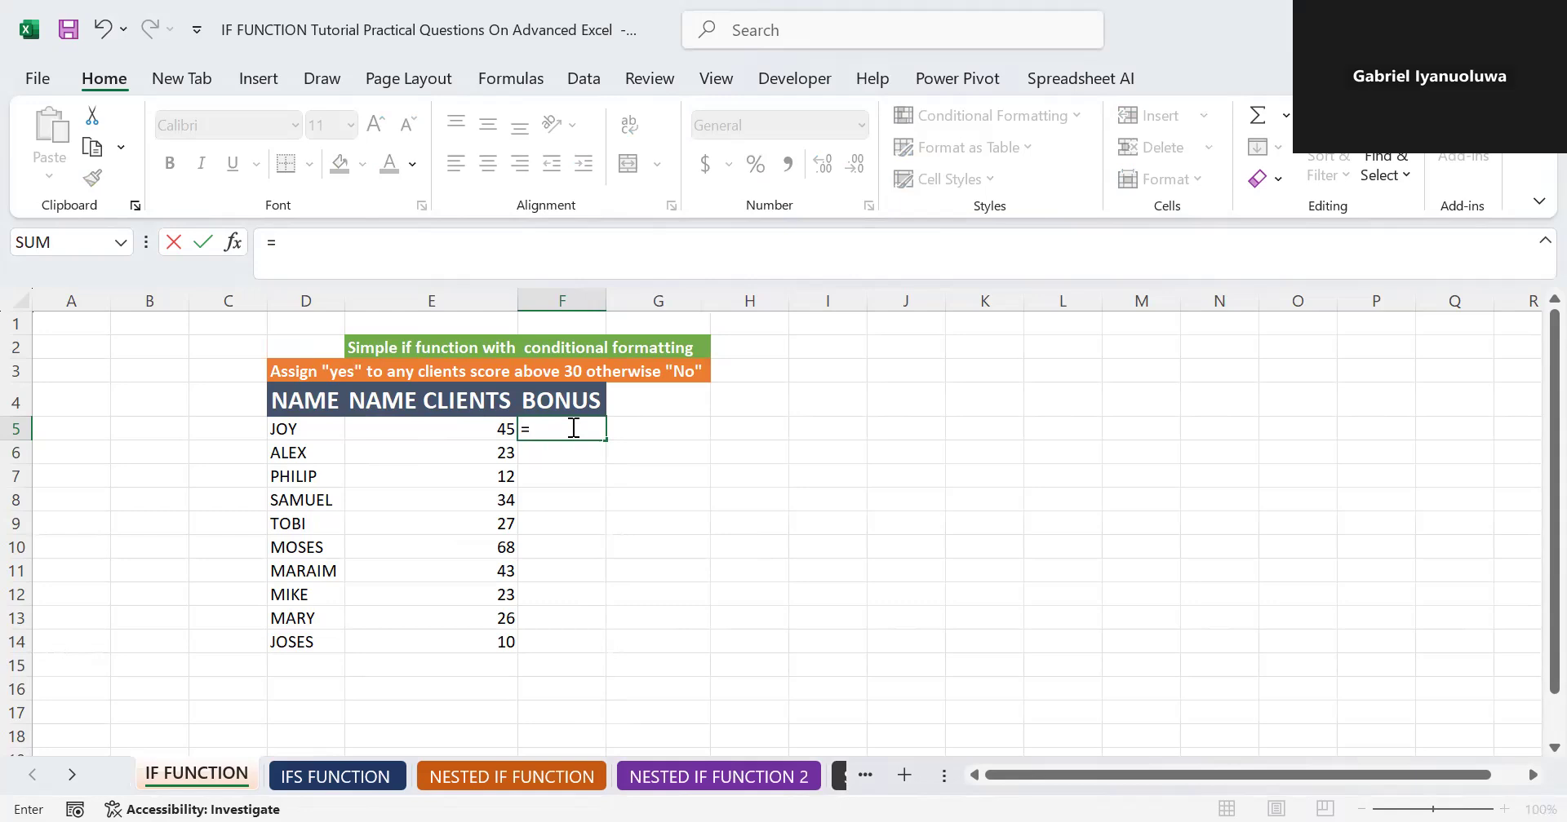
pyautogui.write('if')
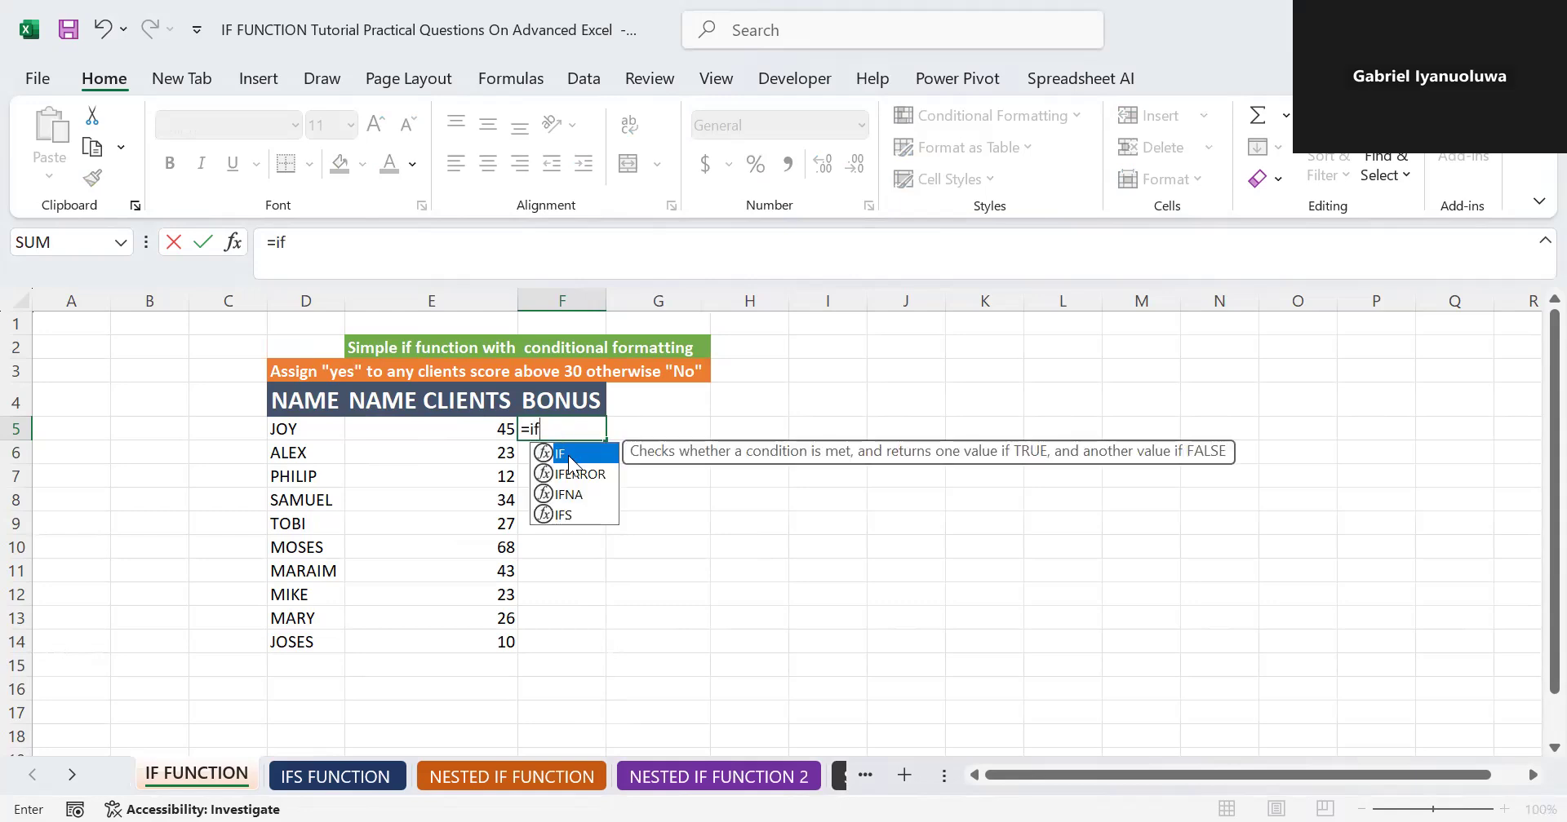
pyautogui.doubleClick(571, 455)
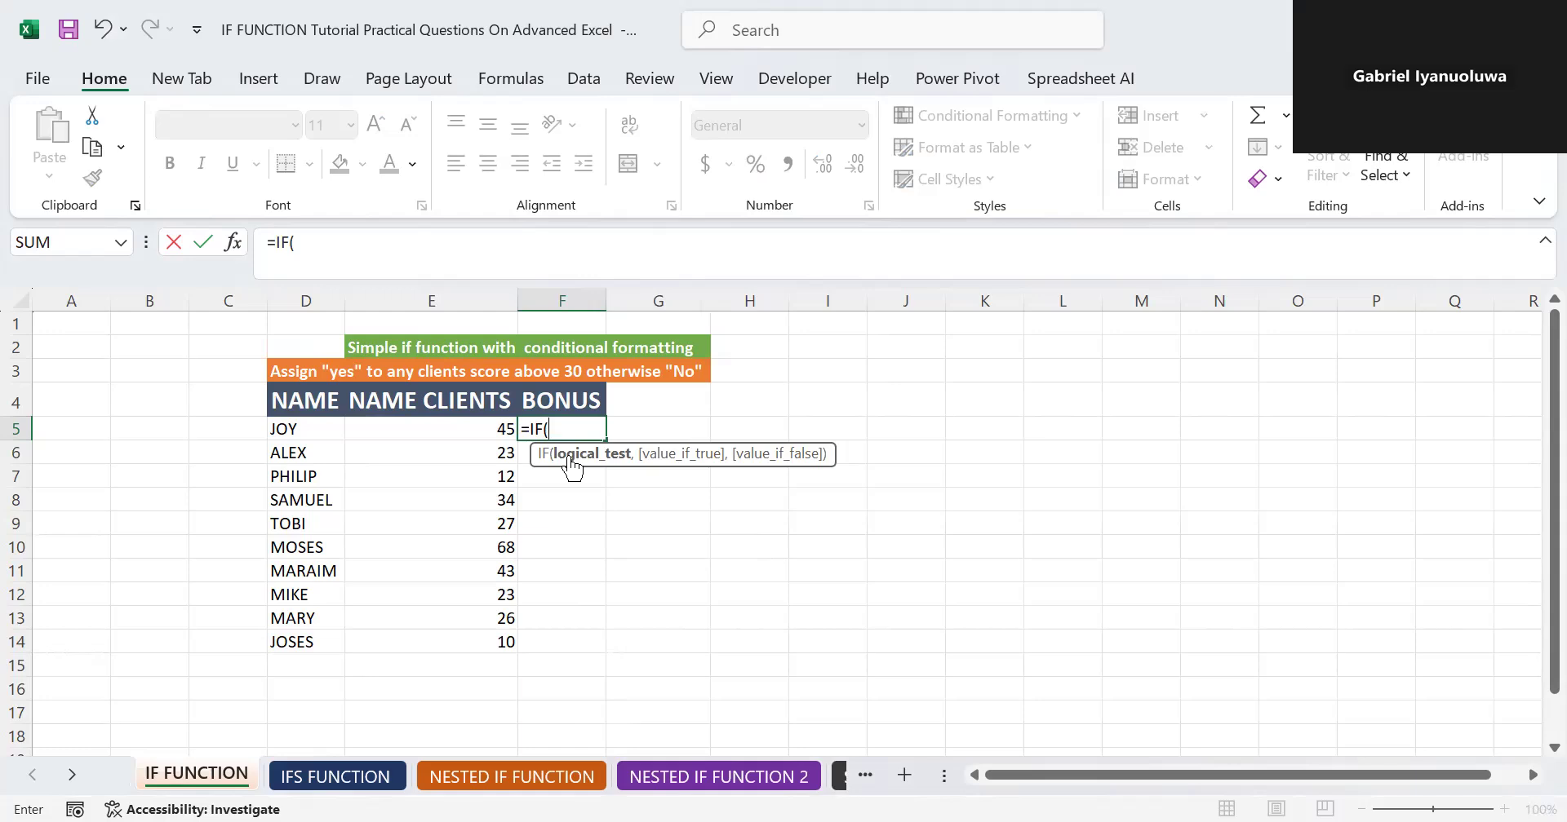
pyautogui.click(505, 431)
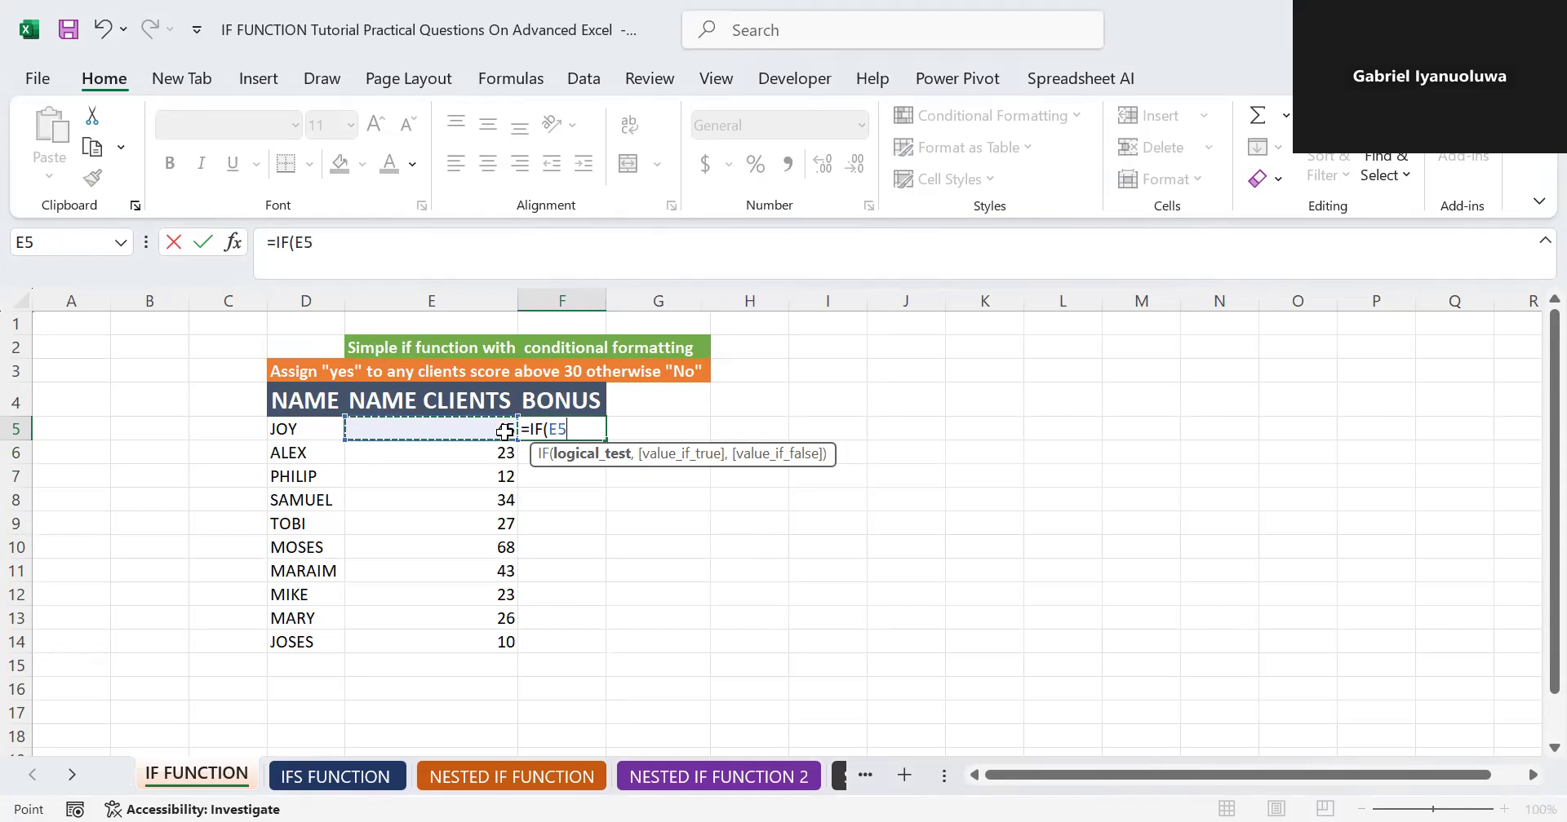
pyautogui.write('>')
pyautogui.write('30')
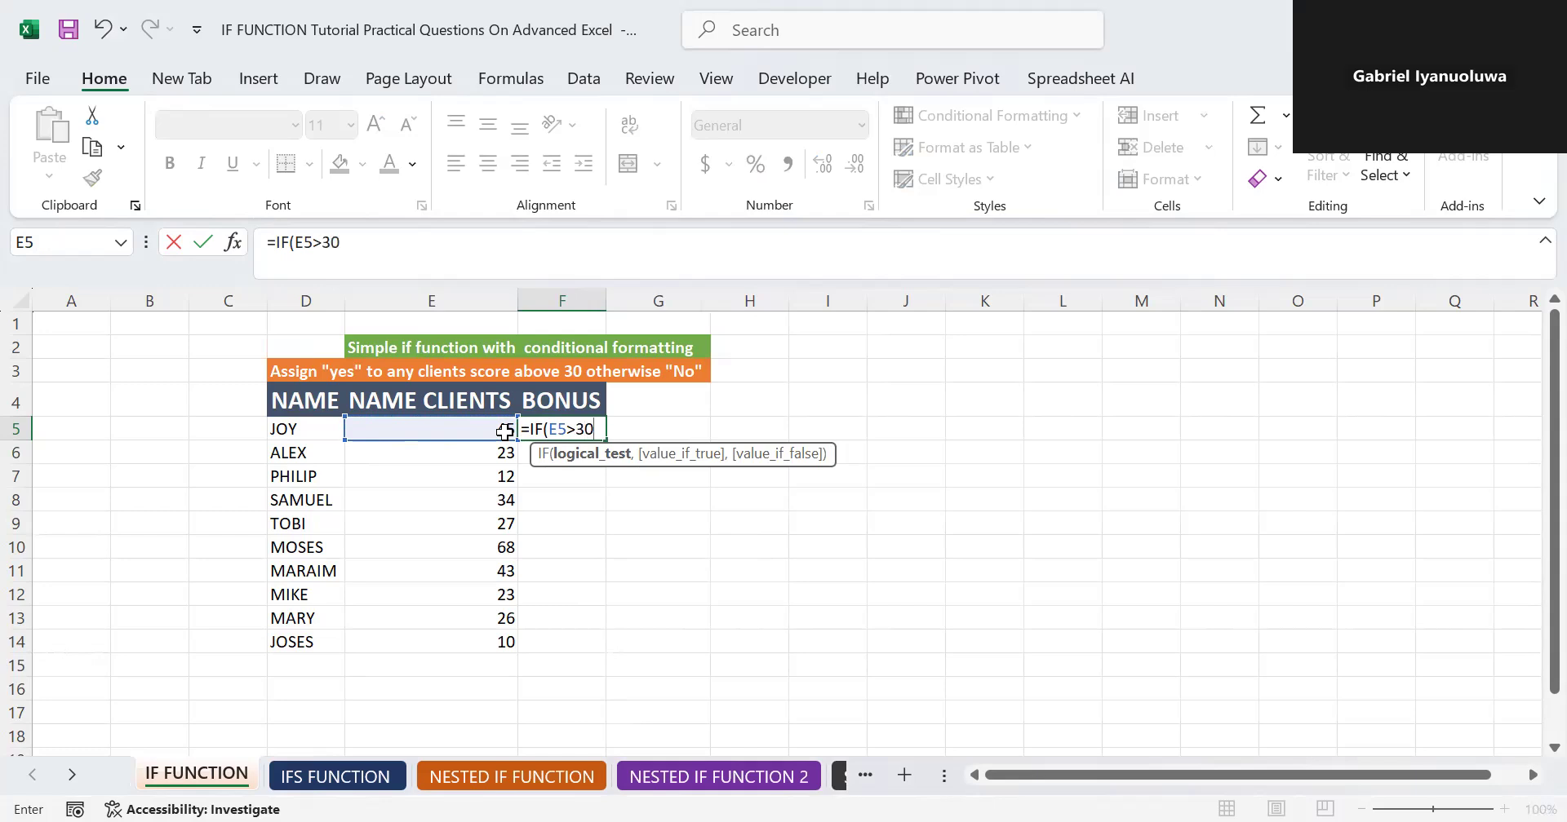
pyautogui.write(',')
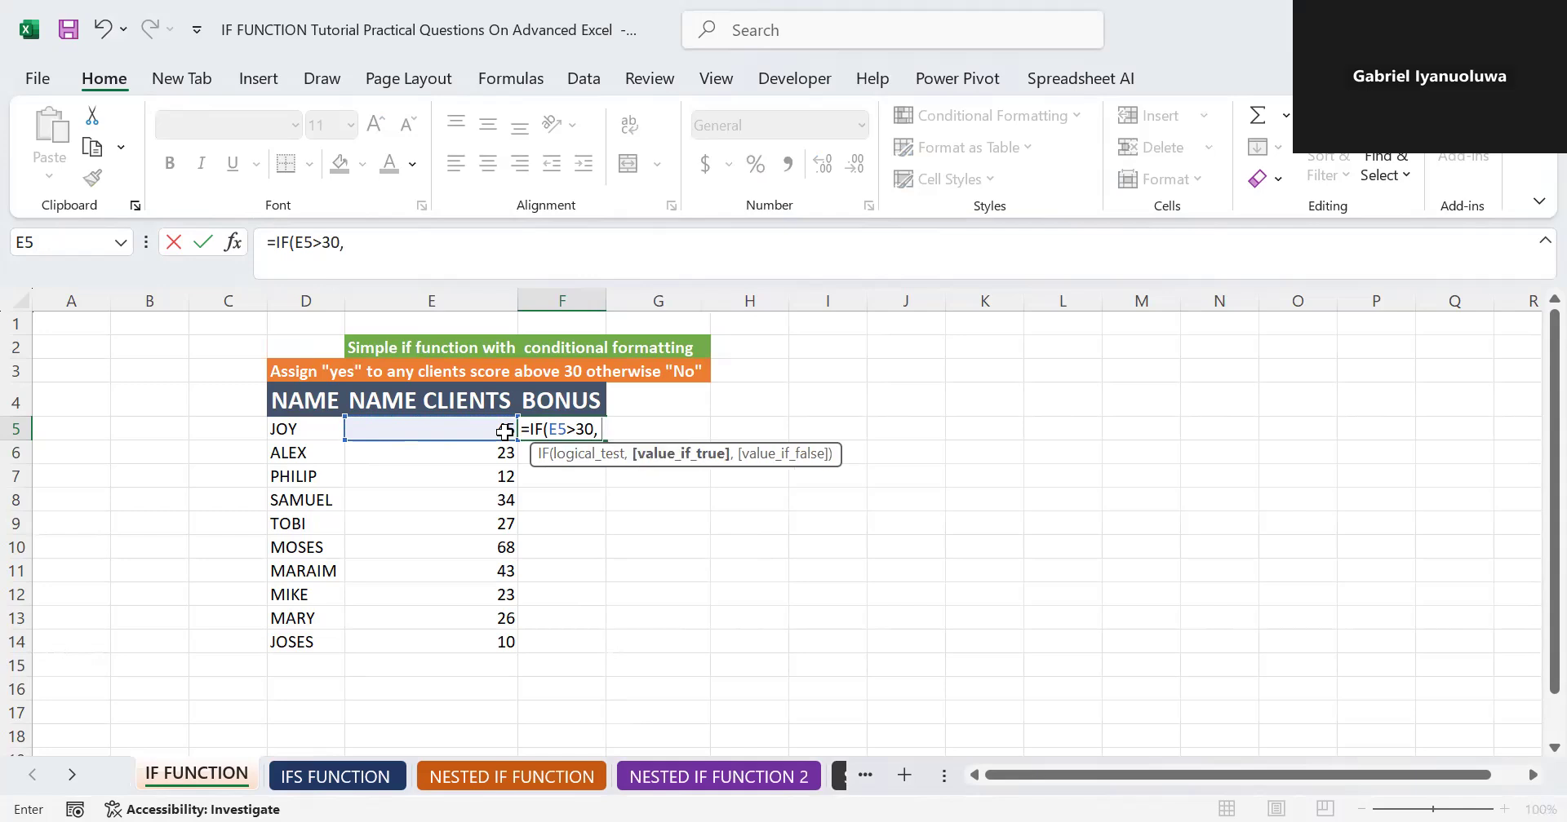
pyautogui.write(' "Yes", "No")')
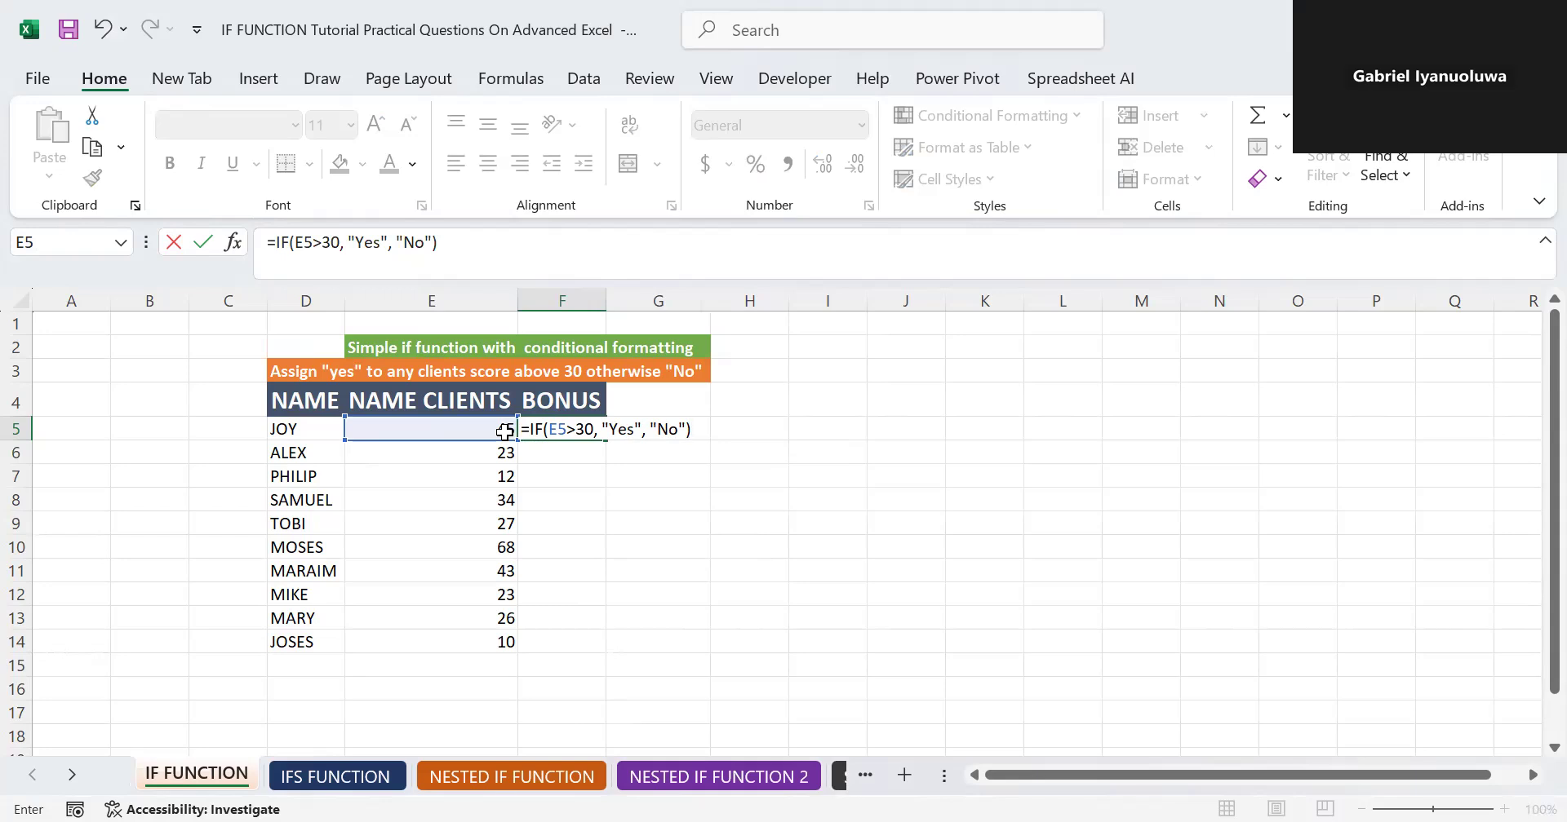
pyautogui.press('Return')
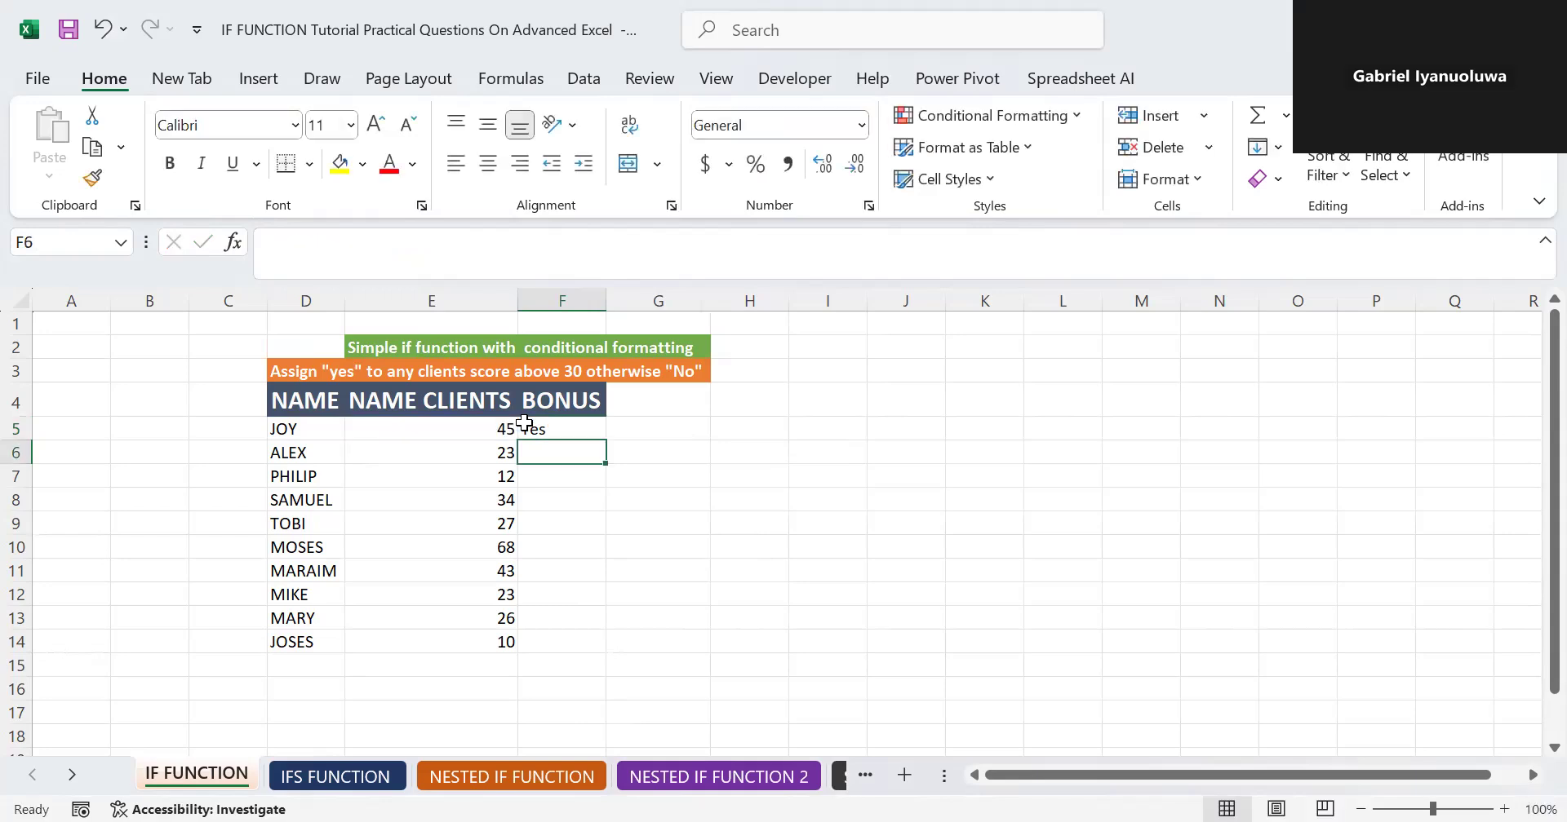
# Fill the IF formula from F5 down the BONUS column to F14 and review the formula in F5.
pyautogui.click(581, 431)
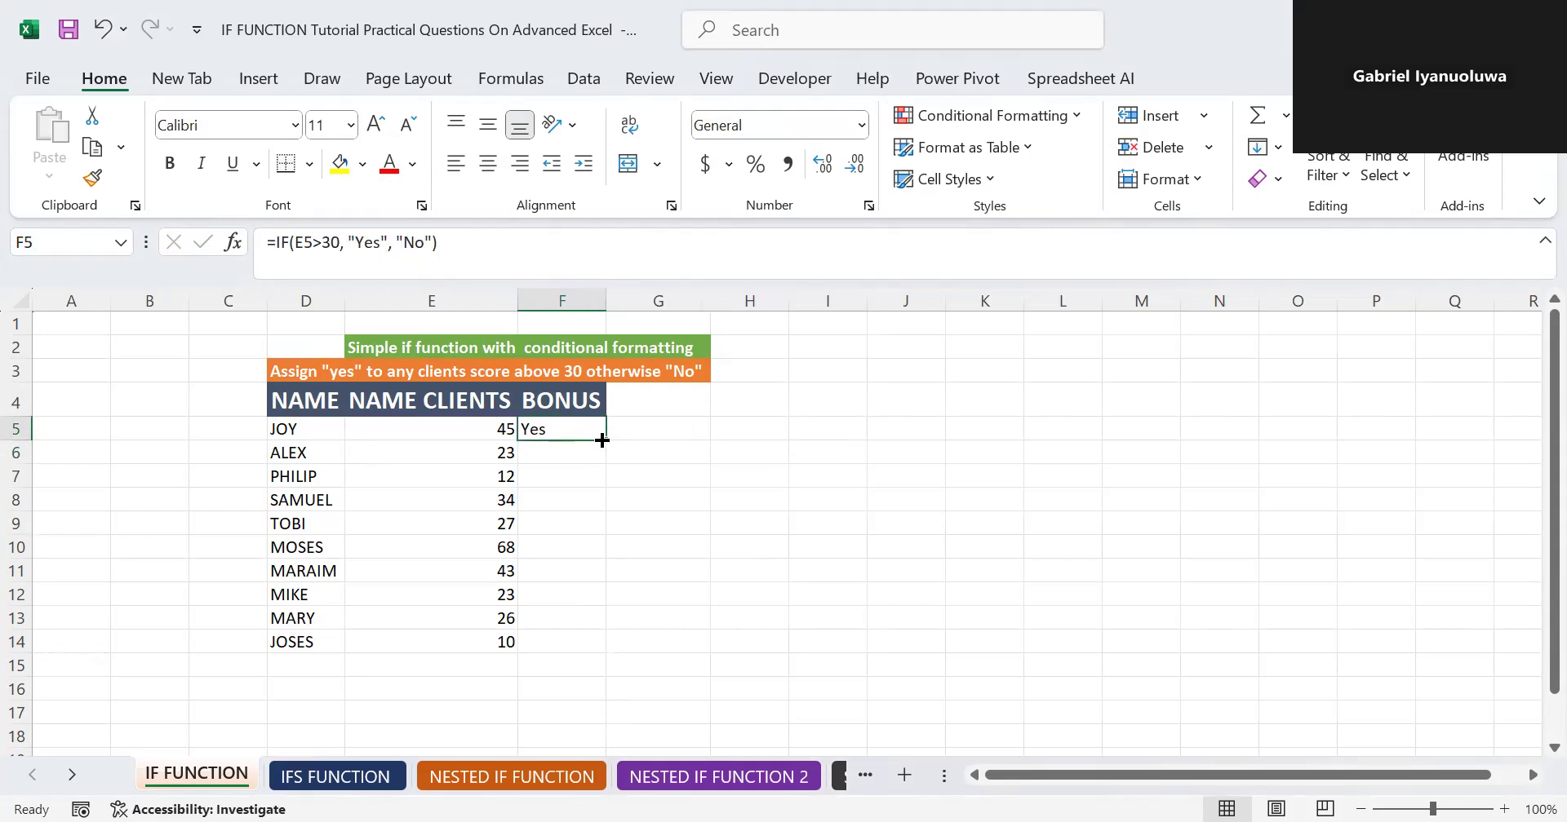
pyautogui.doubleClick(603, 440)
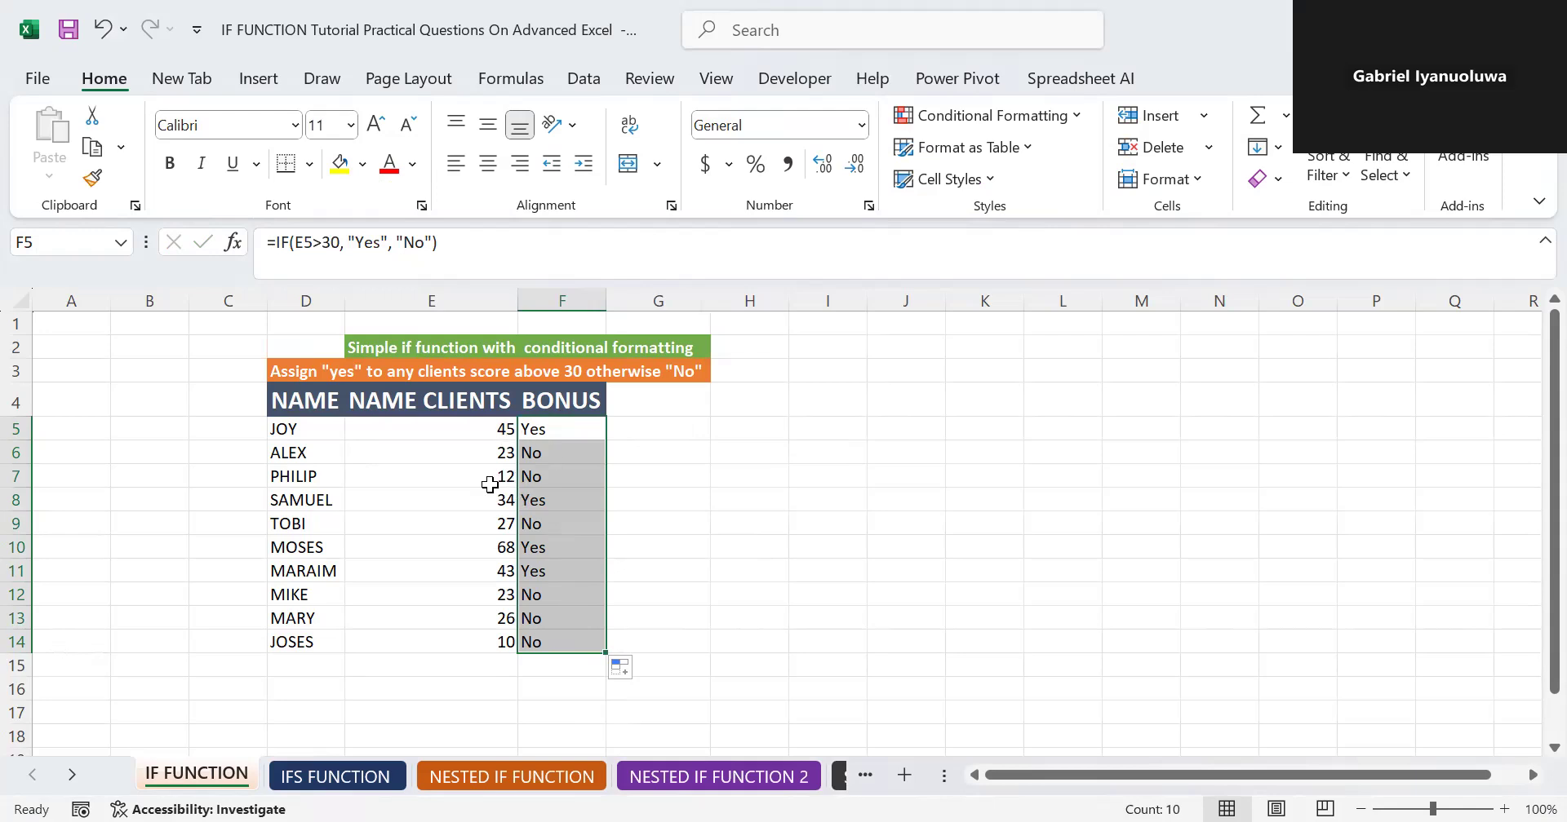
pyautogui.click(560, 437)
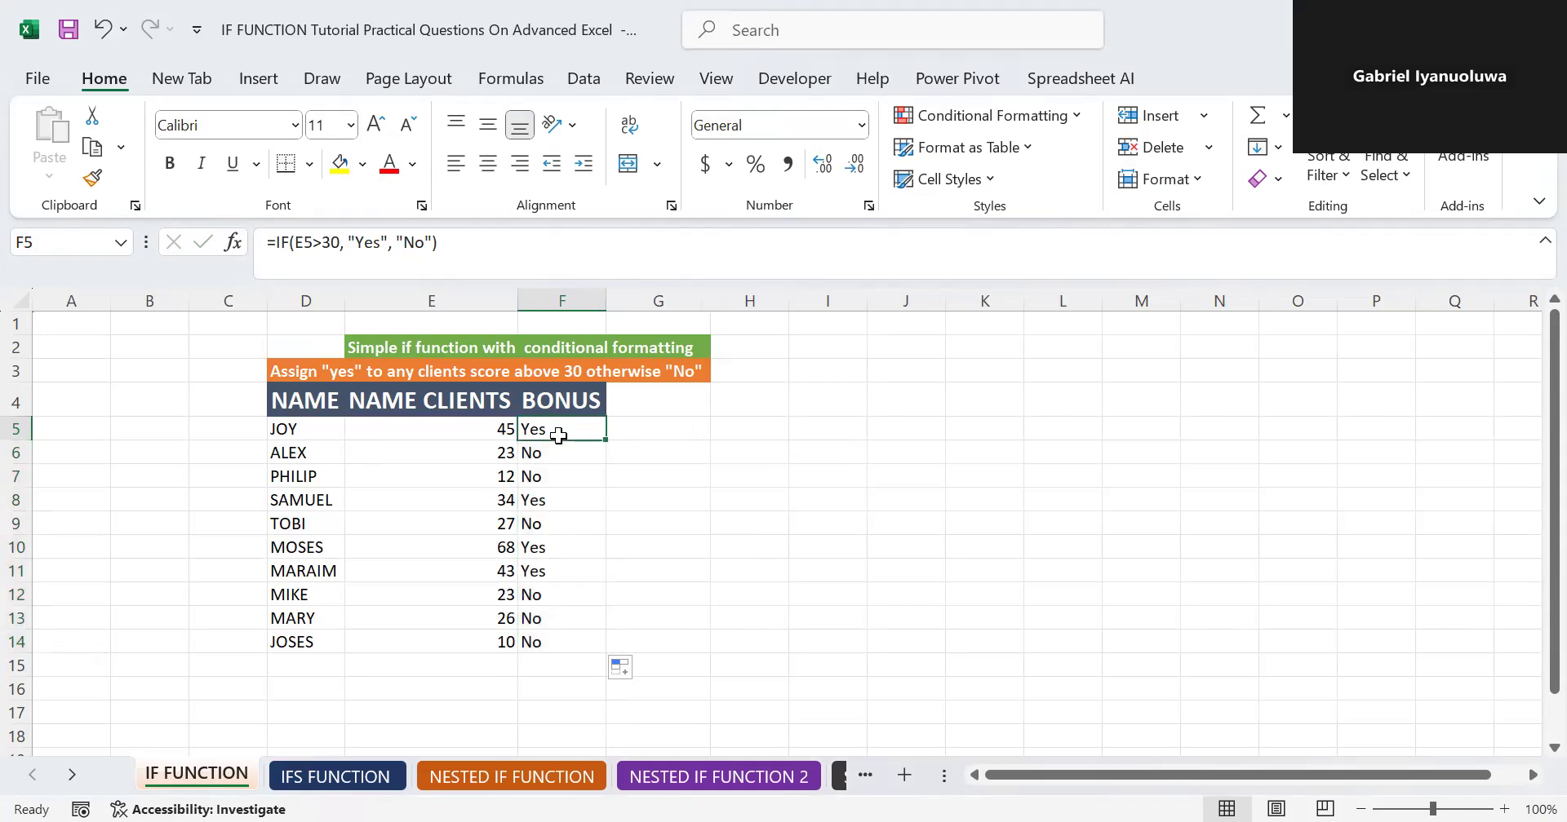
pyautogui.doubleClick(560, 435)
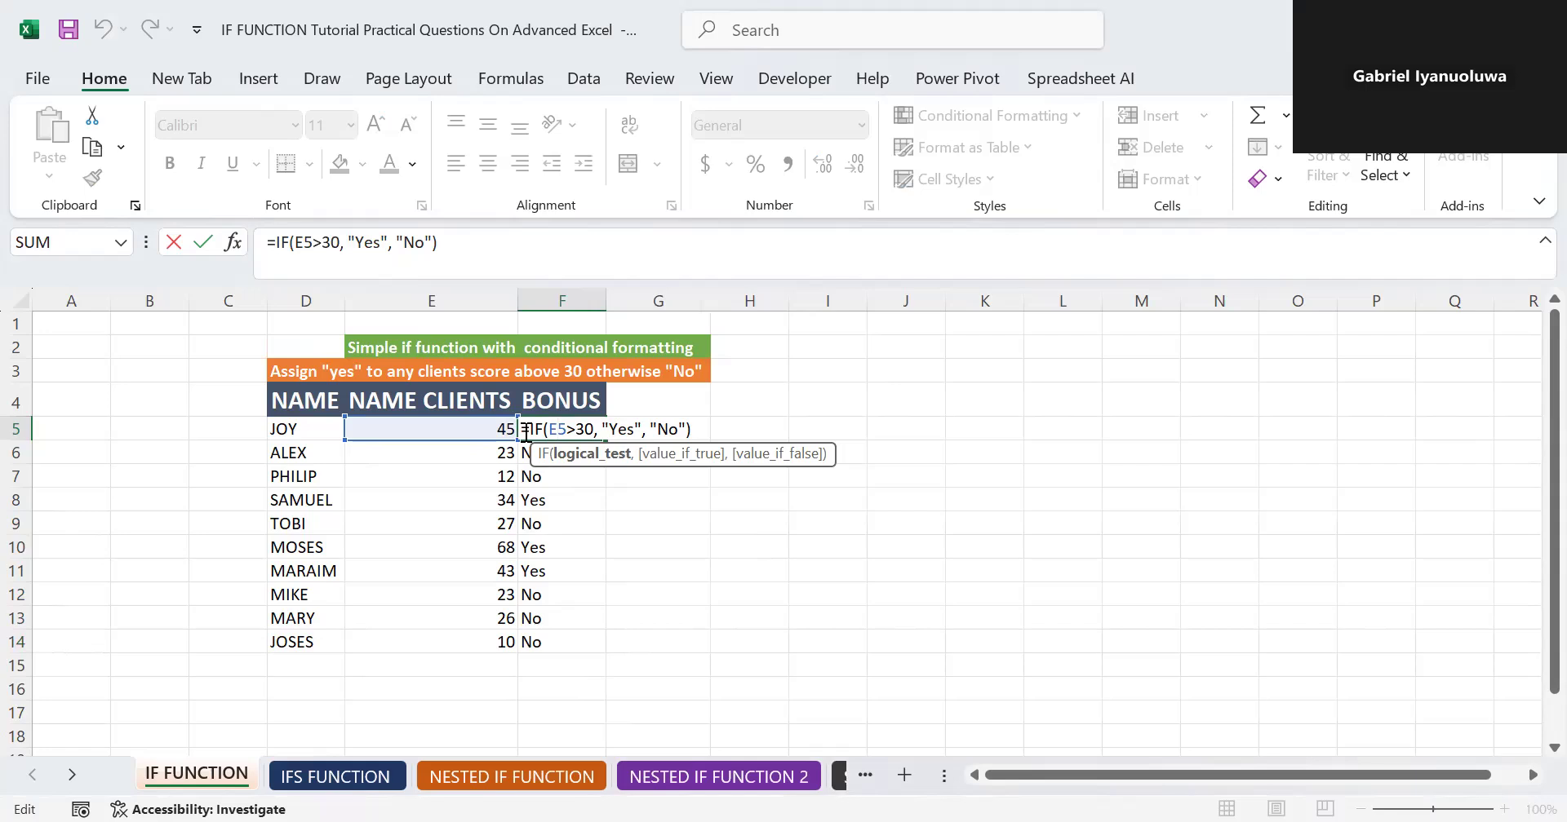
pyautogui.press('Return')
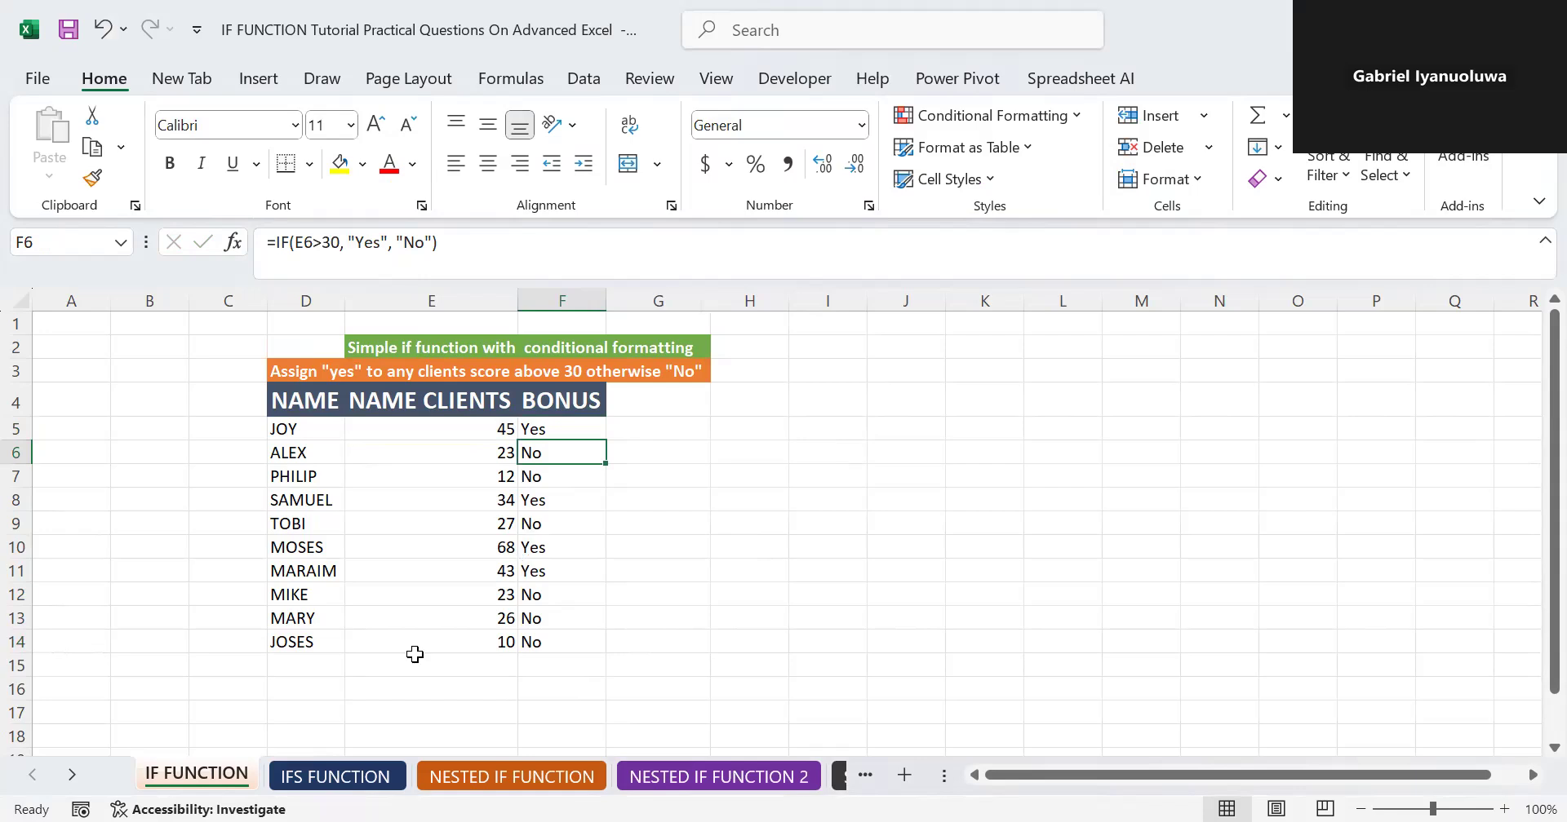
# On the IFS FUNCTION sheet, start an IFS formula in F5 with the condition E5>40 returning 4000.
pyautogui.click(333, 778)
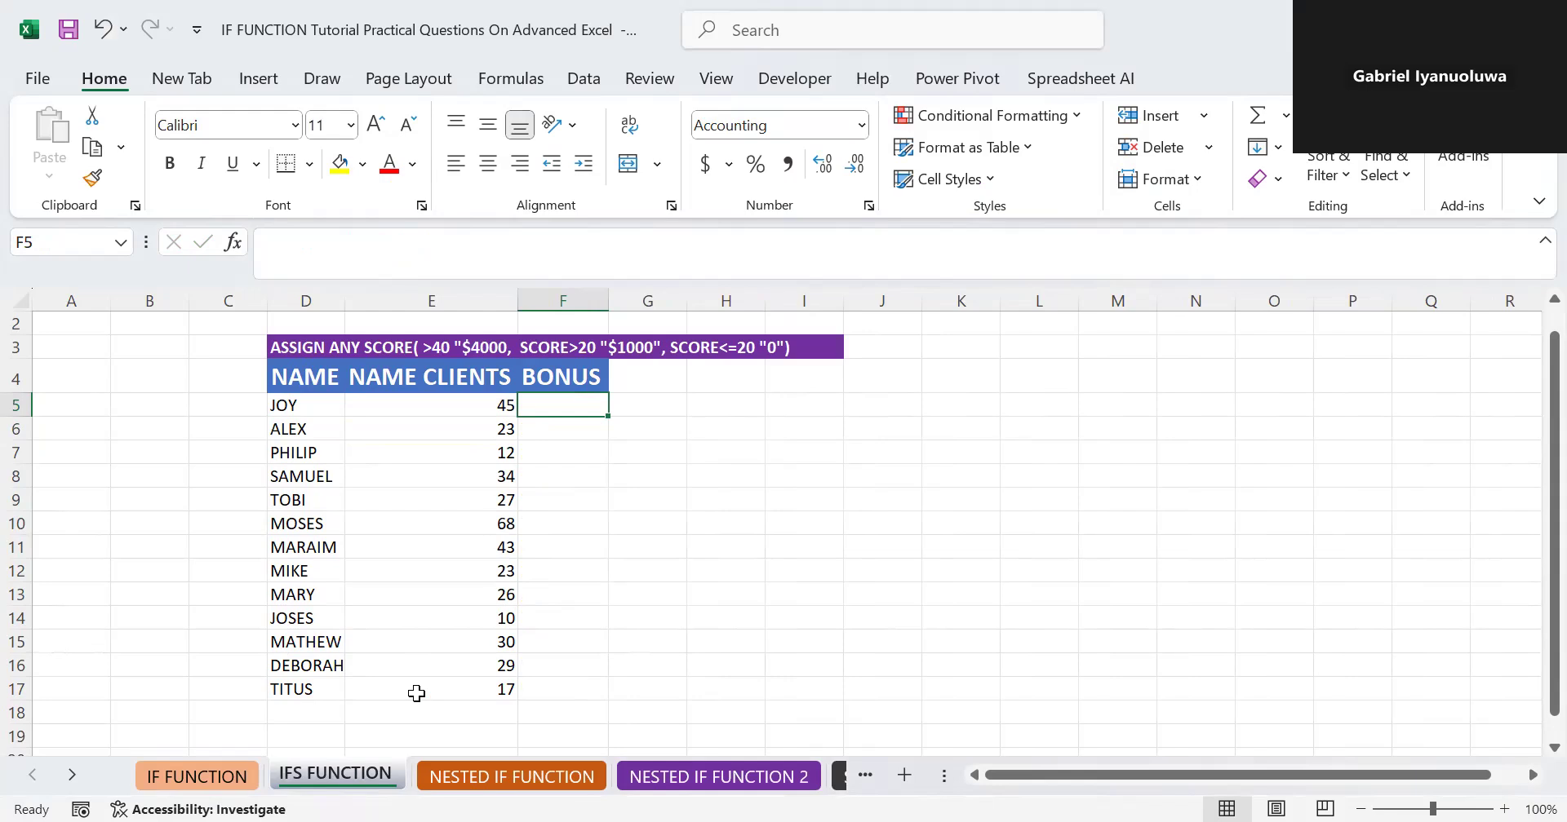
pyautogui.click(202, 767)
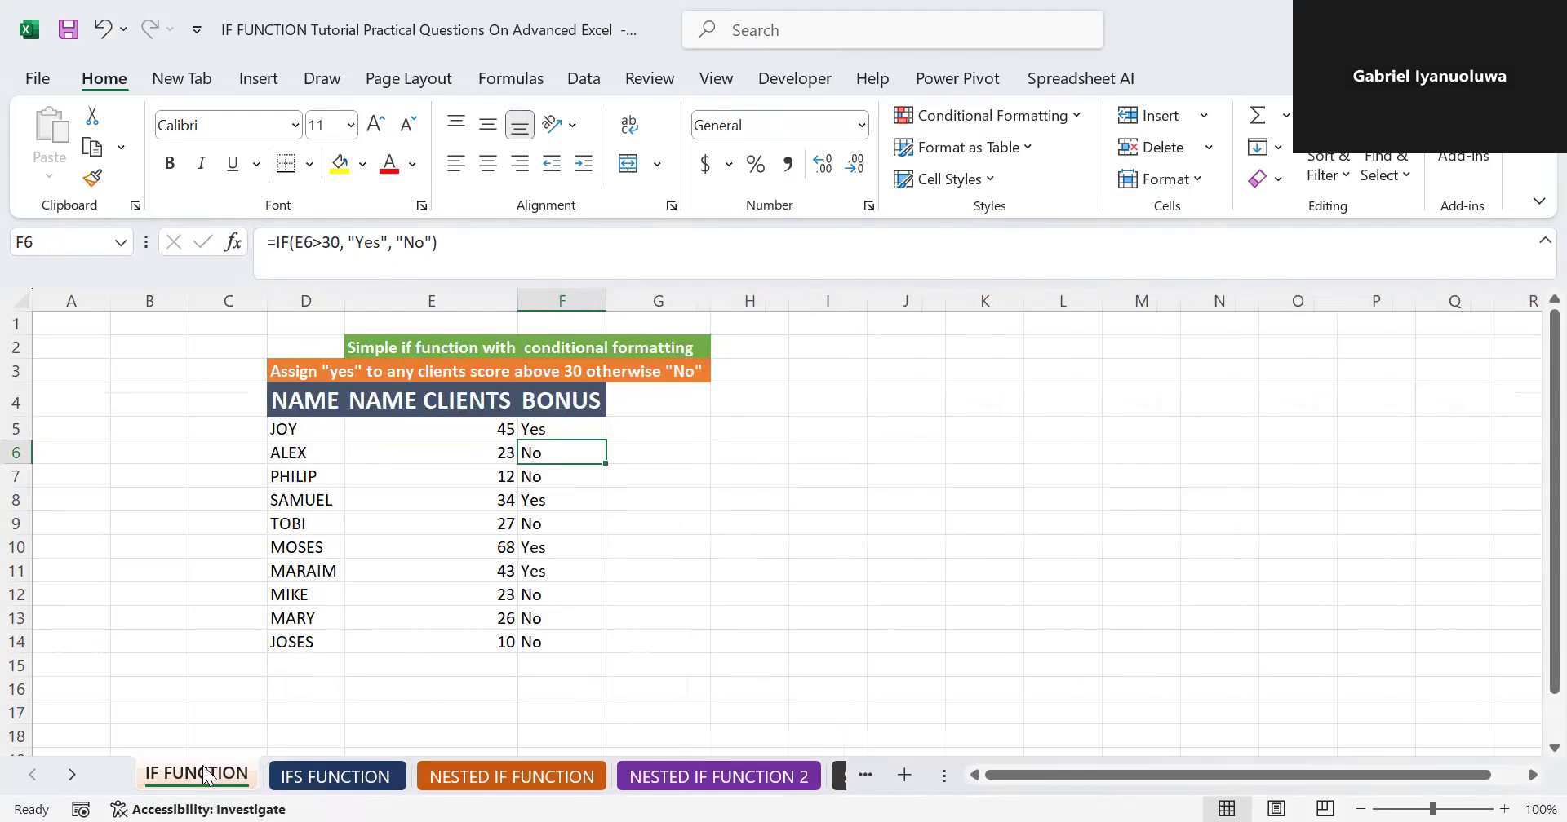
pyautogui.click(330, 773)
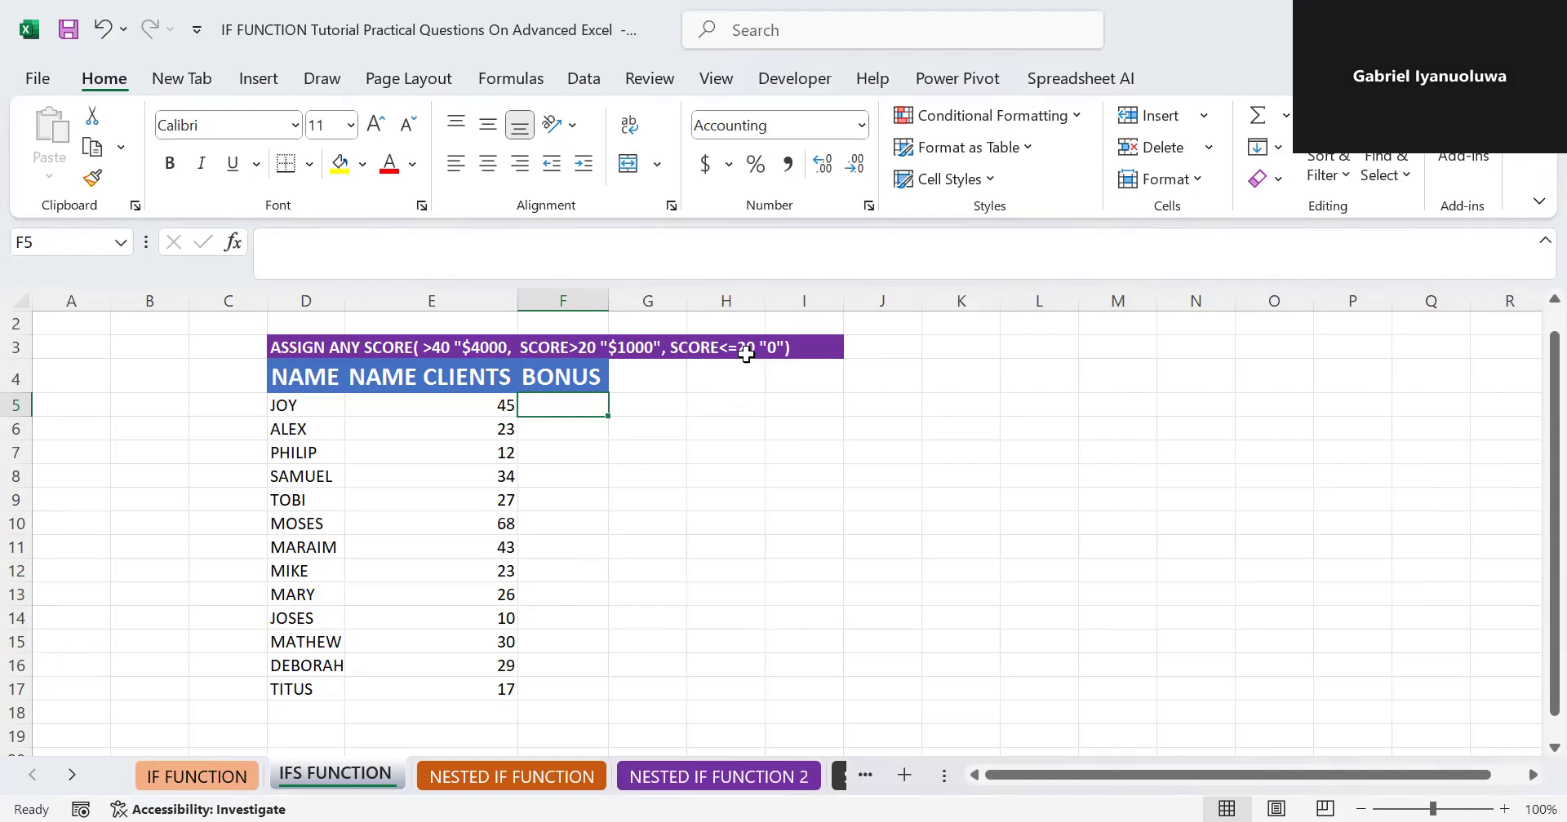
pyautogui.write('=')
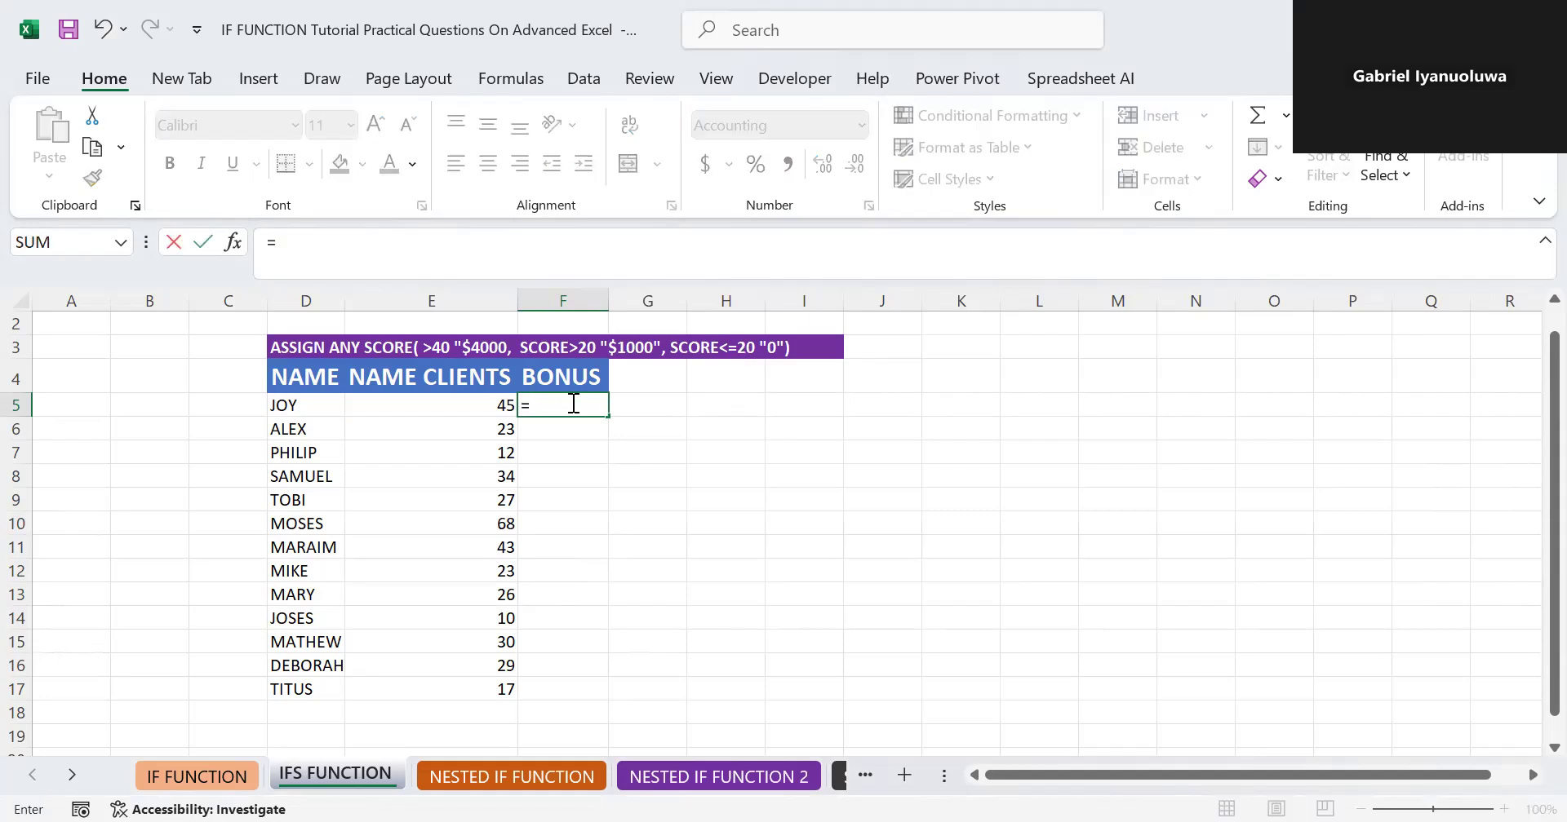
pyautogui.write('ifs')
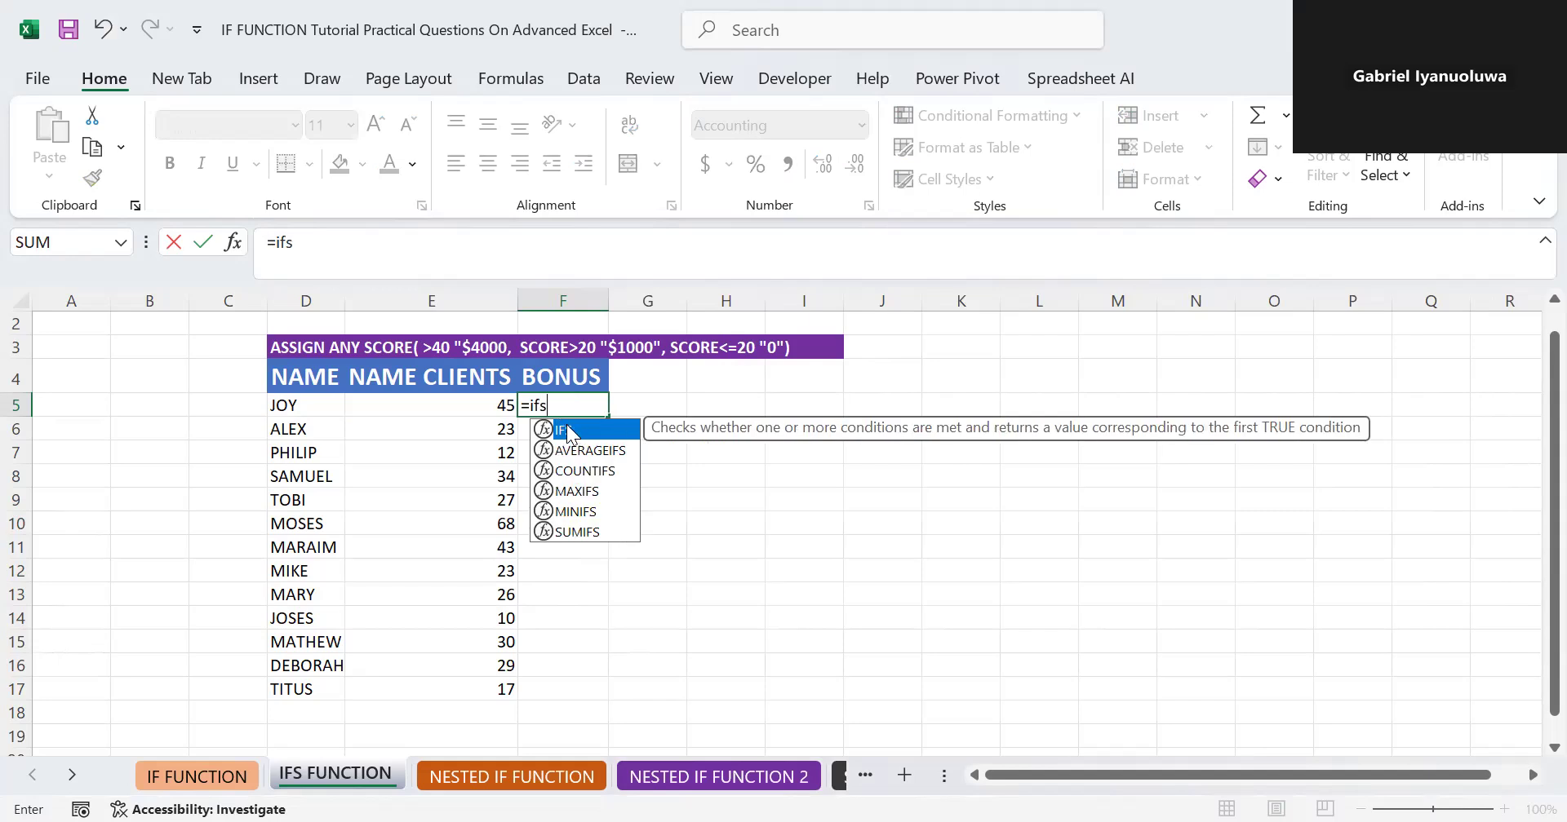
pyautogui.doubleClick(569, 430)
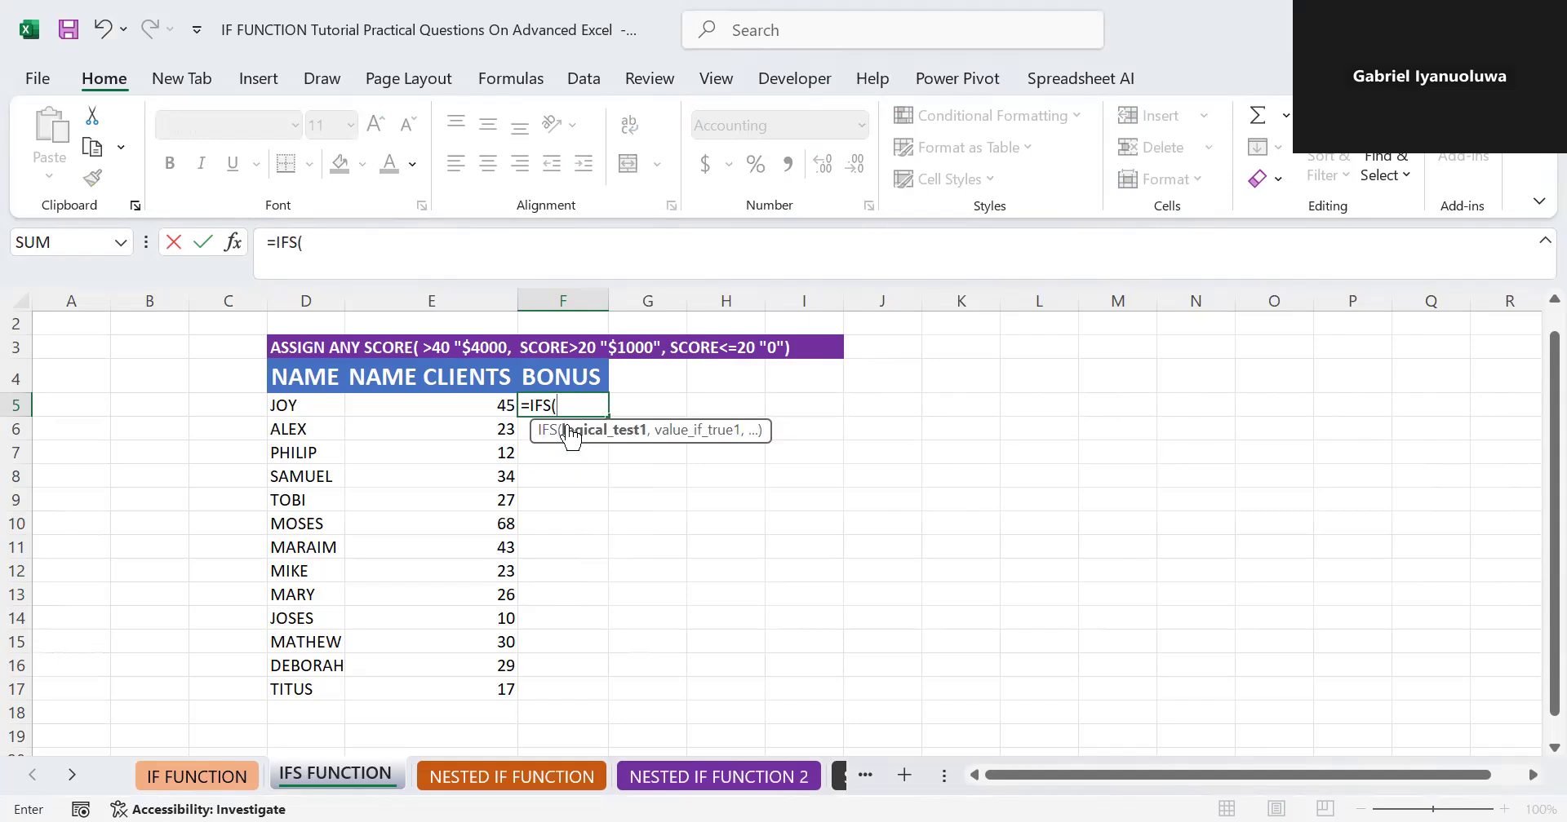
pyautogui.click(497, 403)
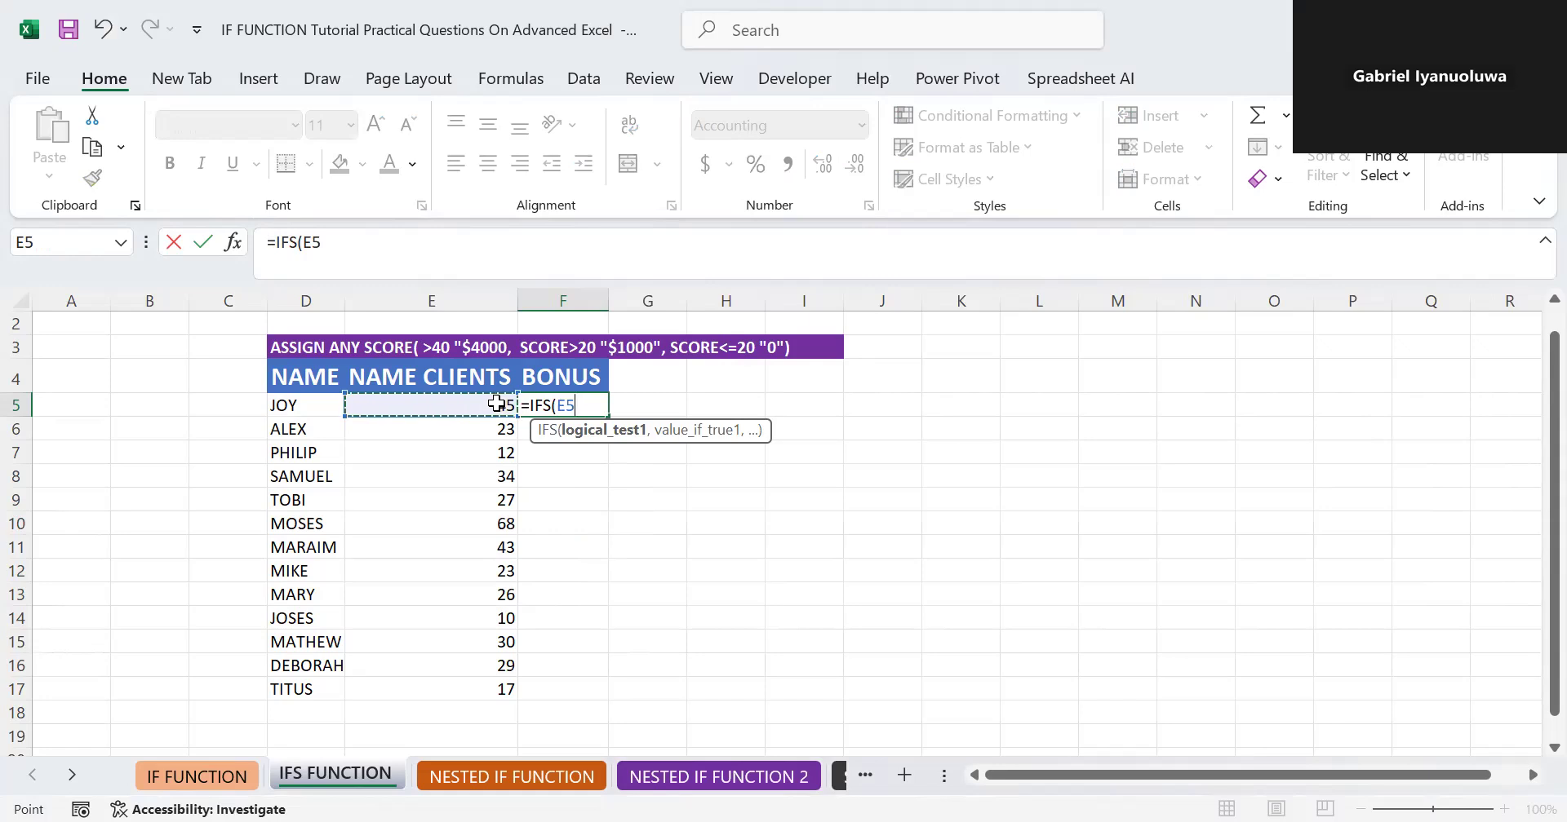
pyautogui.write('>40')
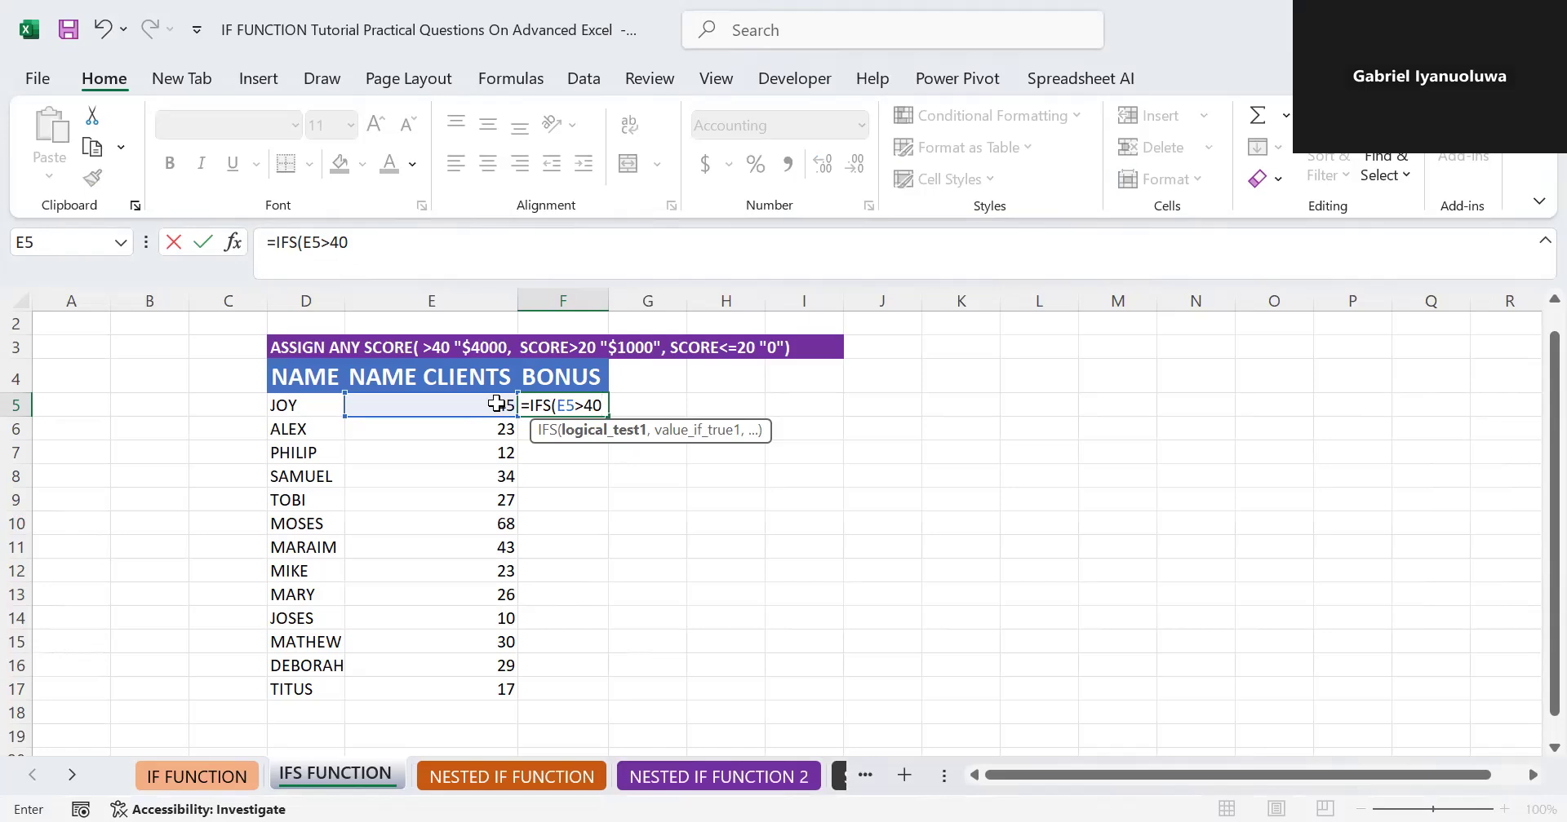
pyautogui.write(', 4000')
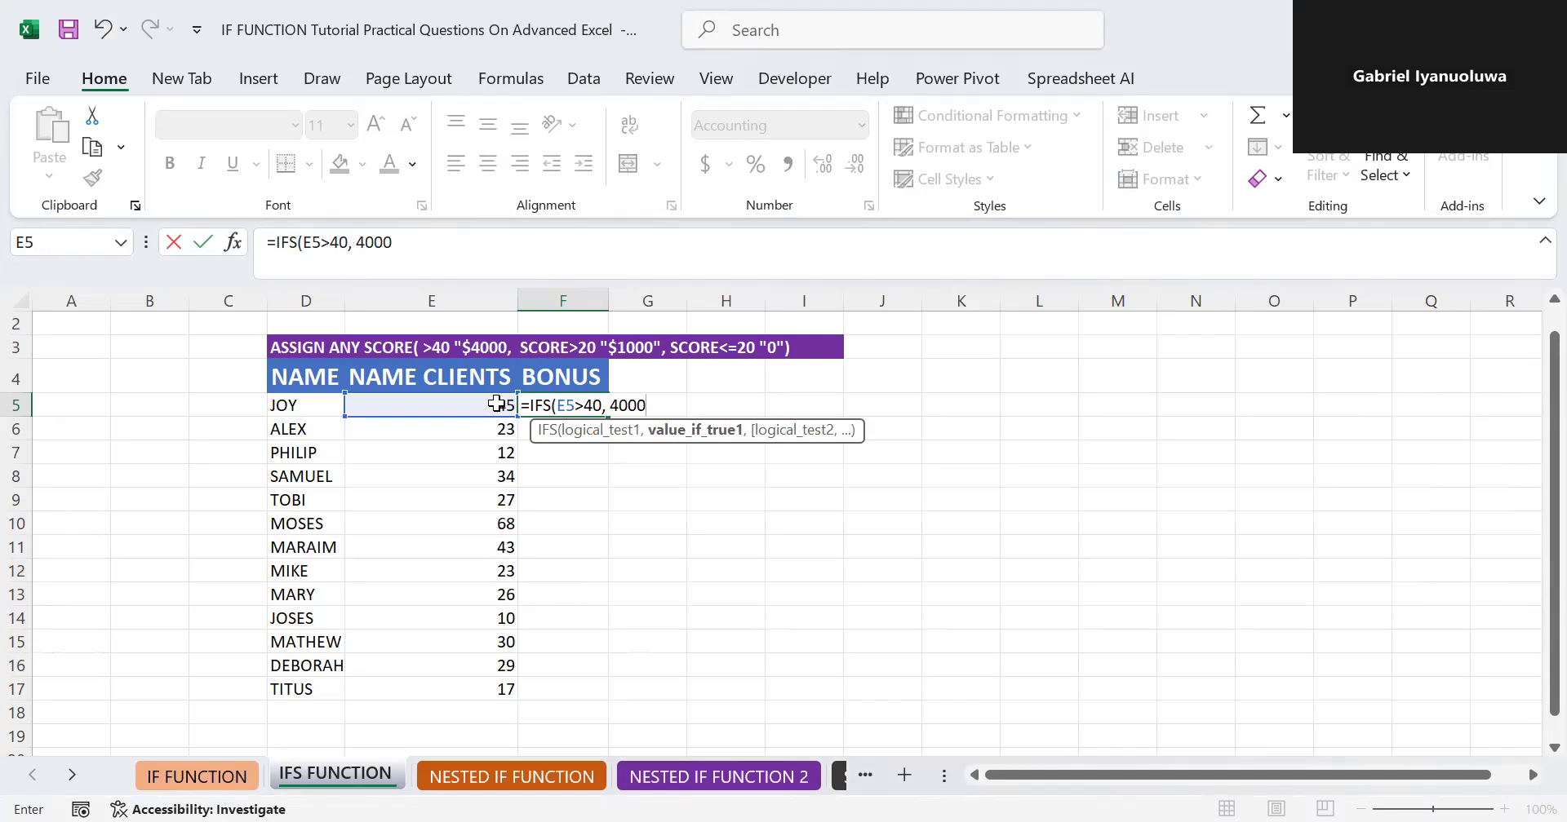
# Complete the IFS formula in F5 with E5>20 returning 1000 and E5<=20 returning 0.
pyautogui.write(',')
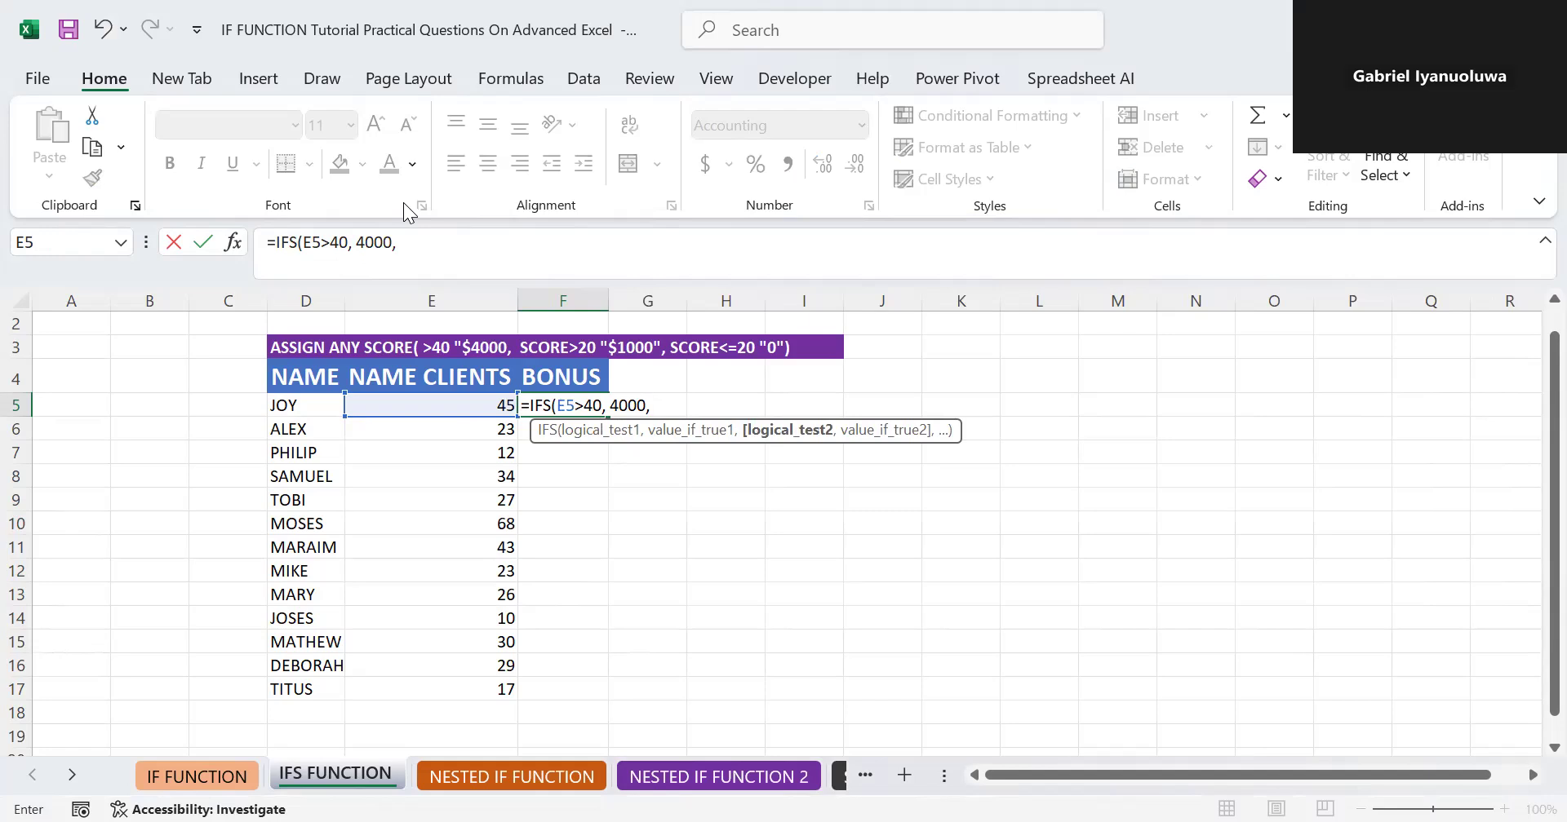
pyautogui.click(485, 407)
pyautogui.write('>20')
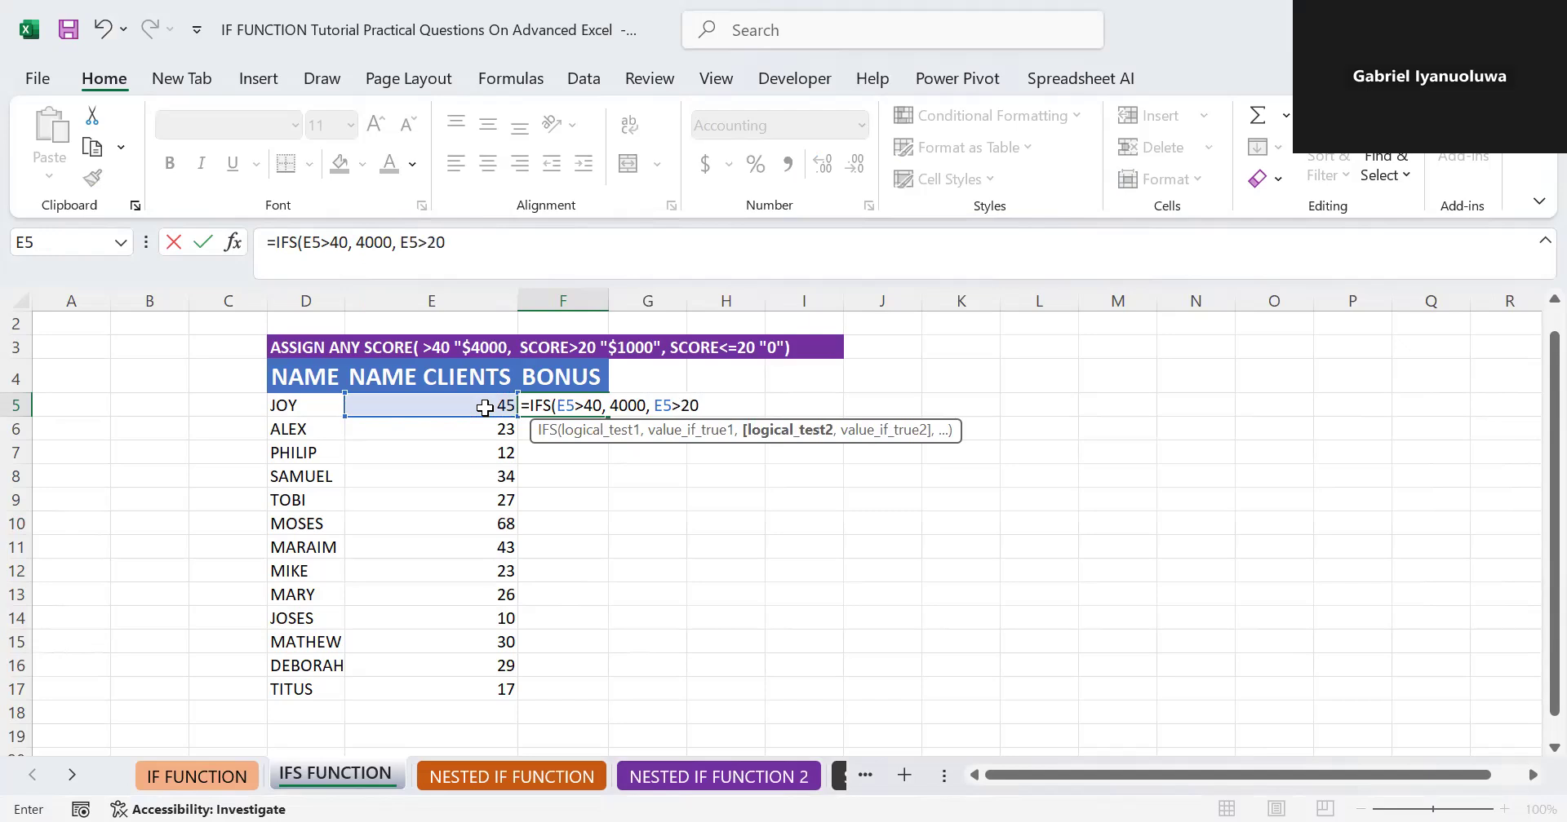
pyautogui.write(', 1000')
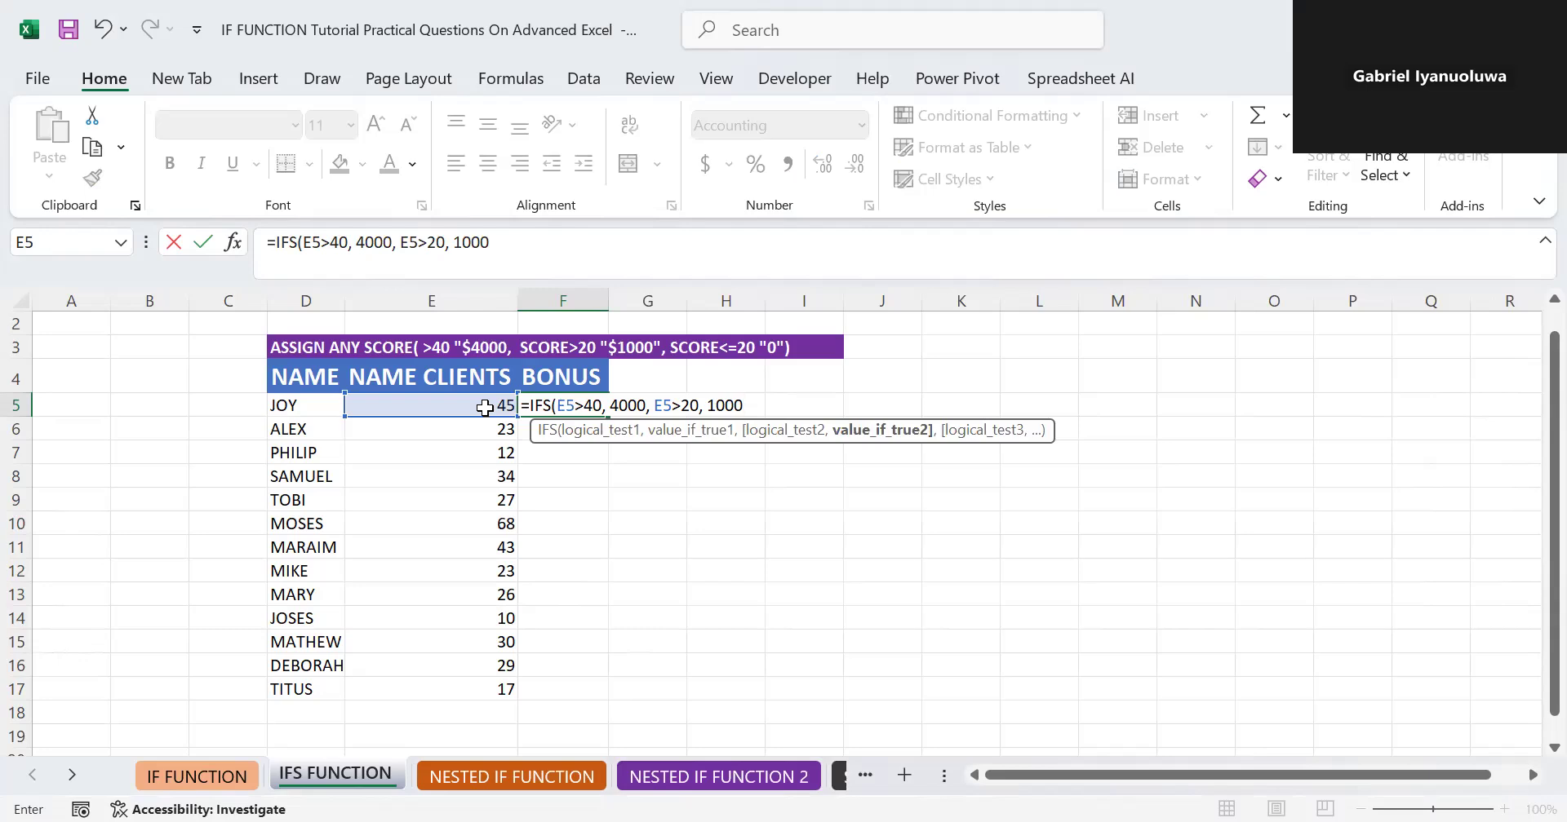
pyautogui.write(',')
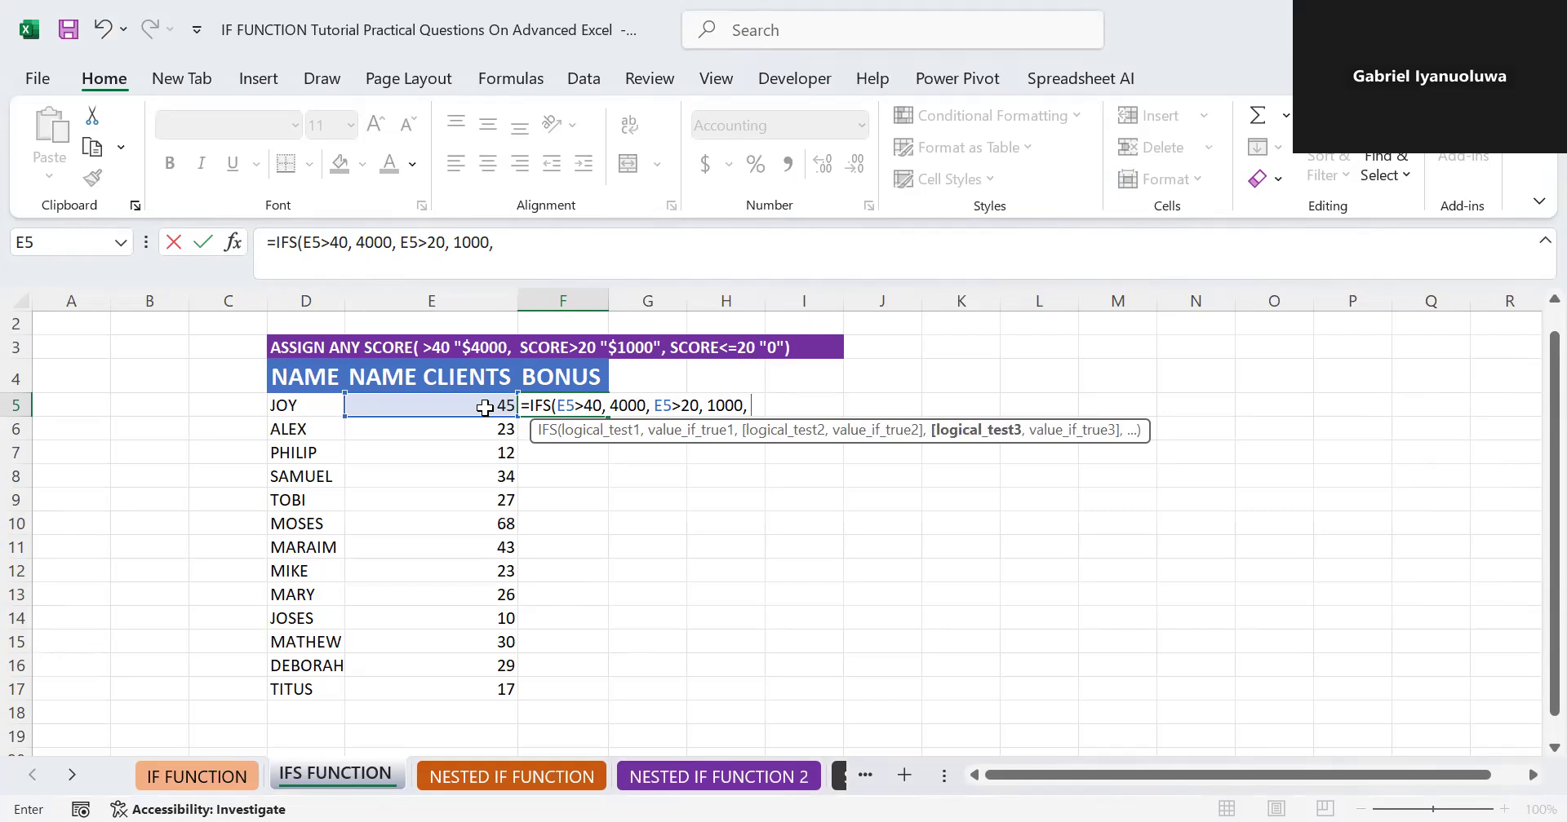
pyautogui.click(487, 408)
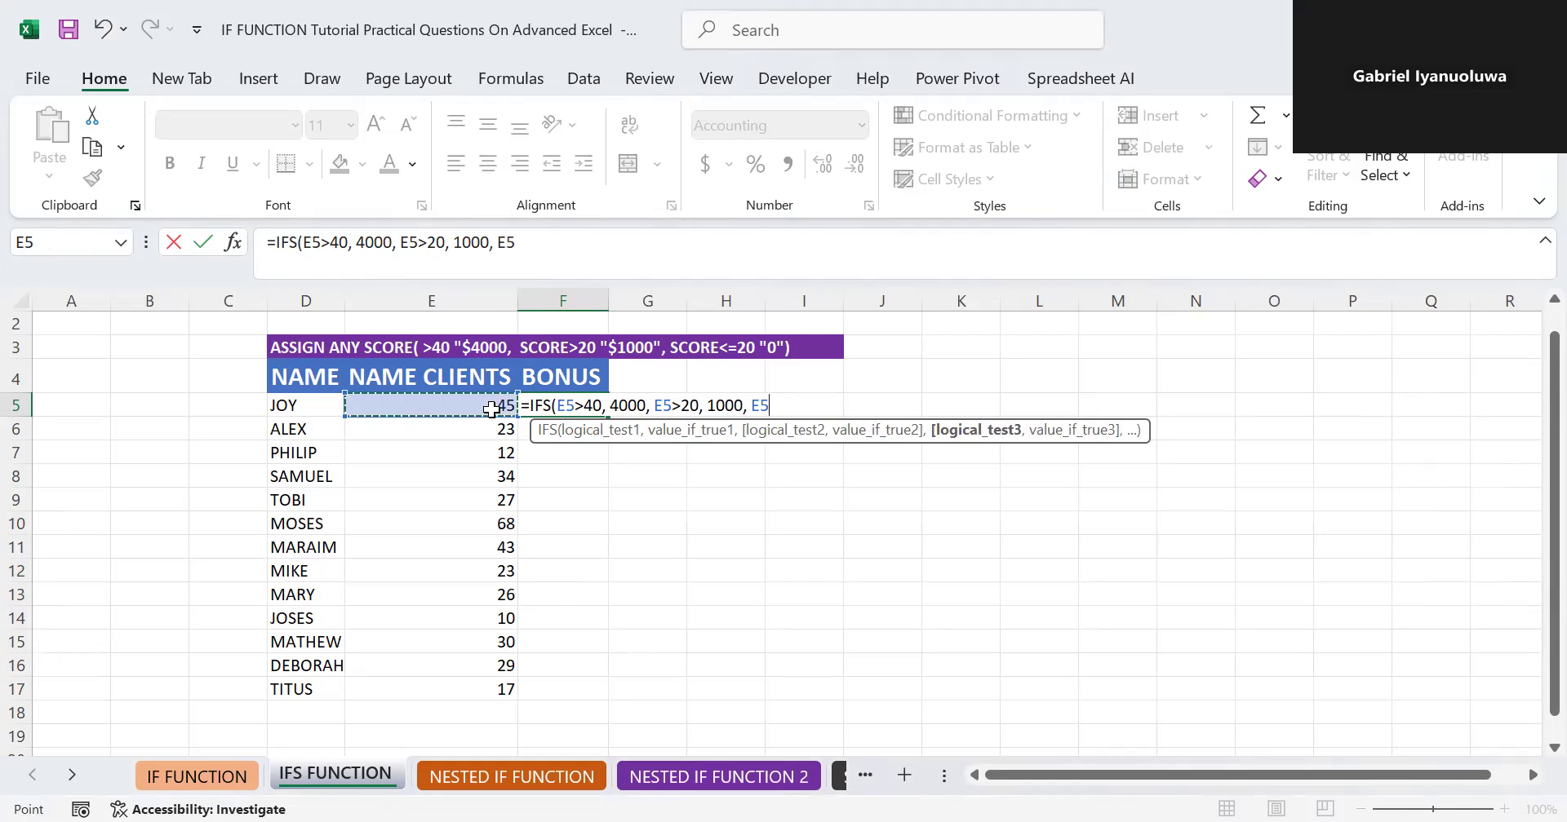
pyautogui.write('<=20')
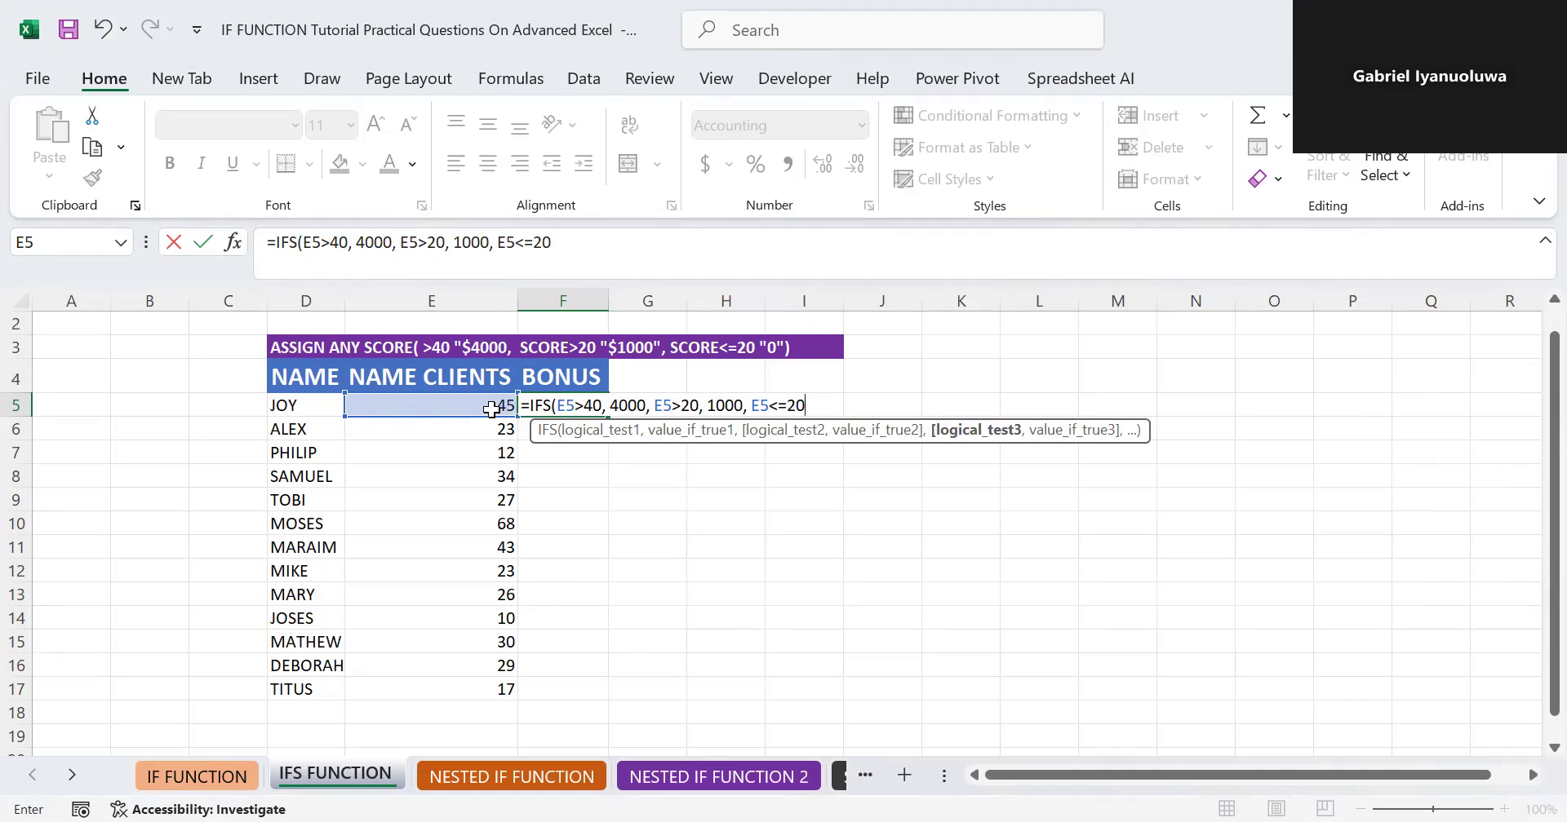
pyautogui.write(',0)')
pyautogui.press('Return')
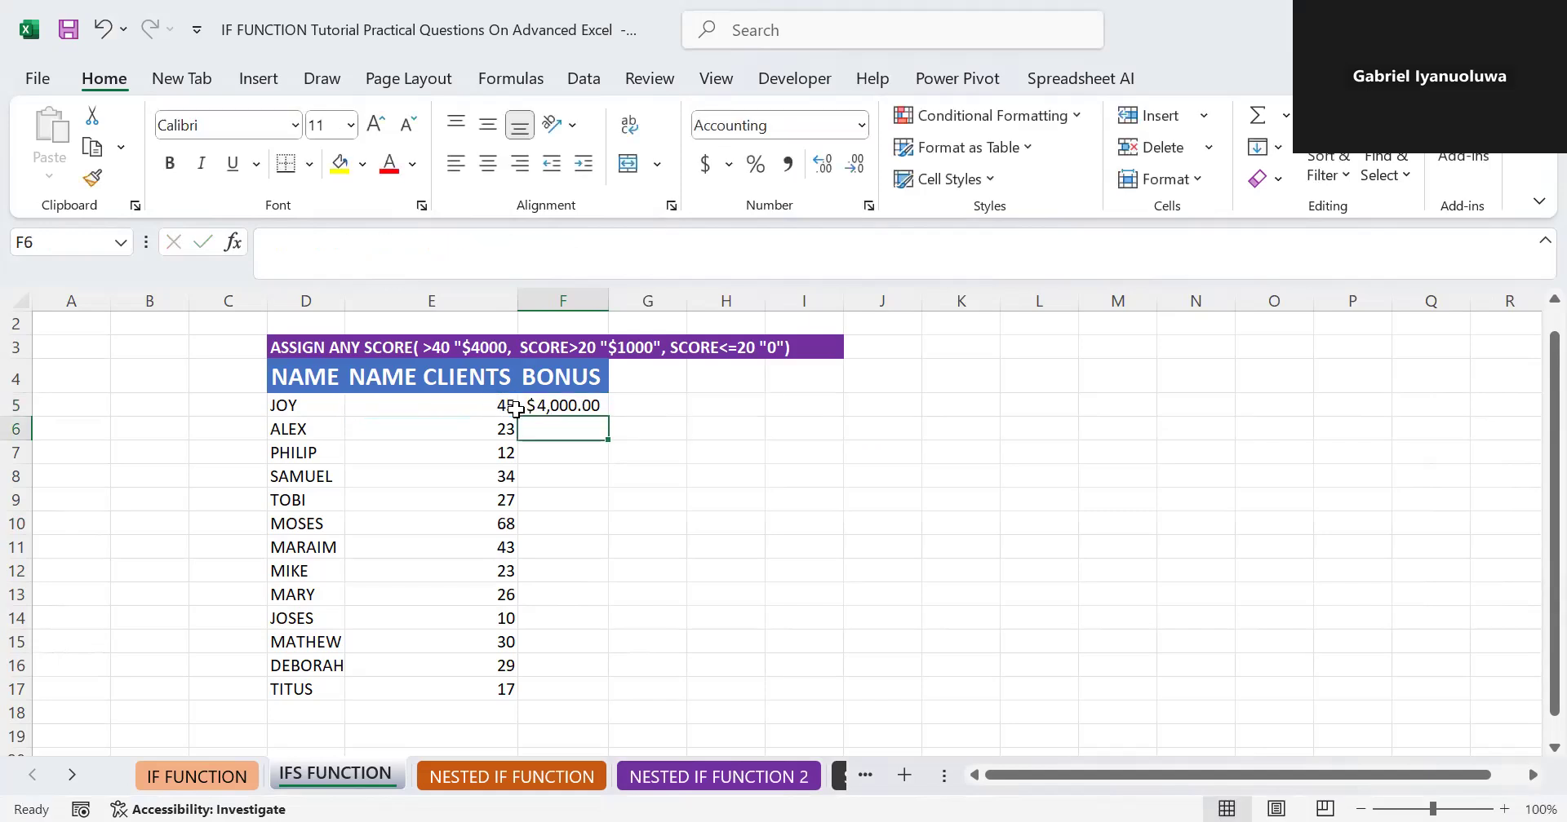
# Fill the IFS formula from F5 down the BONUS column to F17 and open the formula in F5 for review.
pyautogui.click(579, 405)
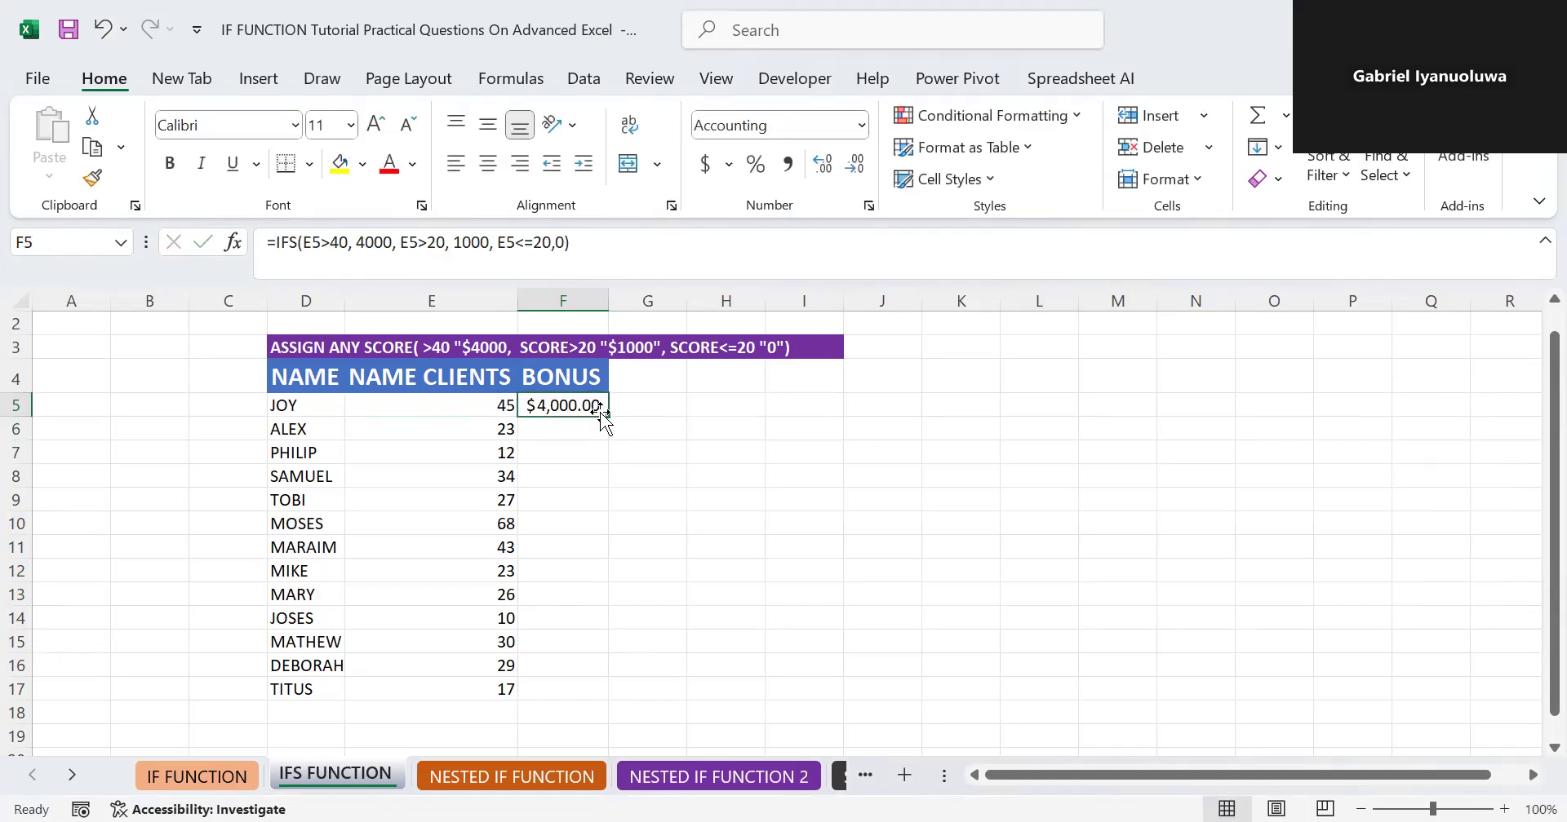
pyautogui.doubleClick(607, 415)
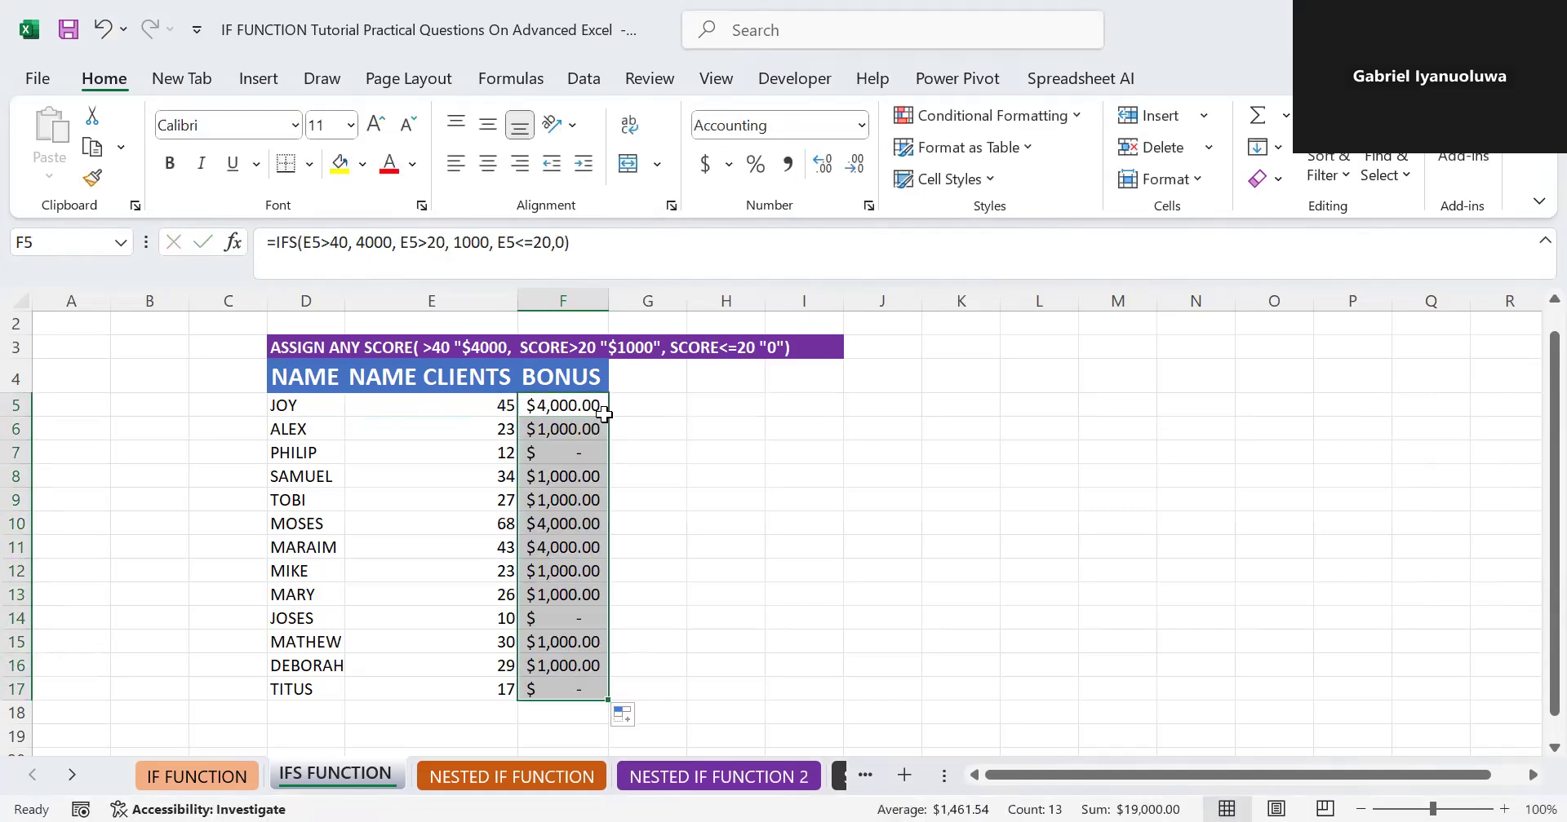
pyautogui.click(560, 458)
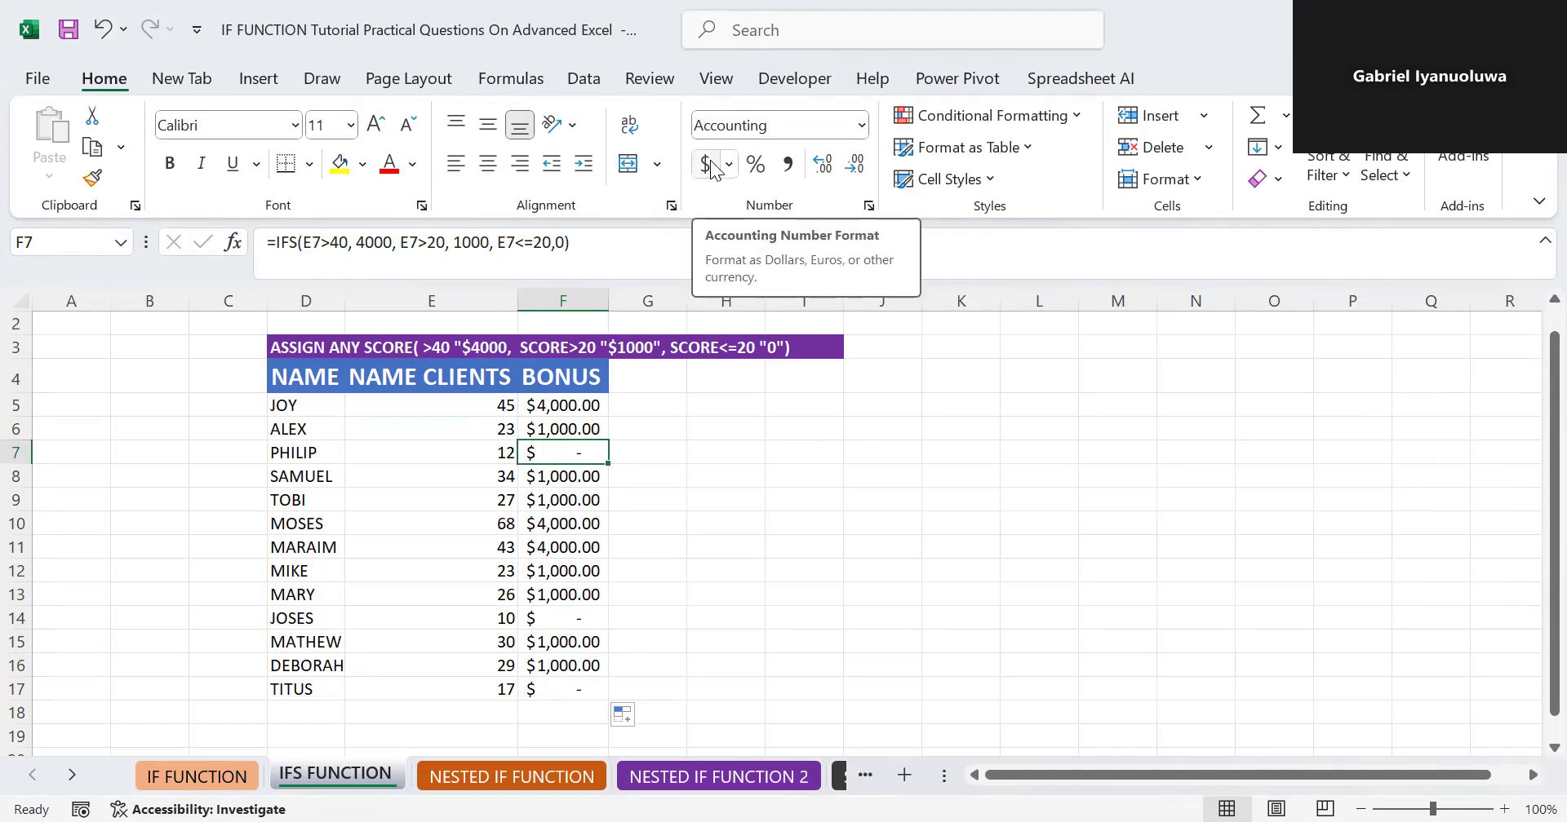
pyautogui.click(582, 403)
pyautogui.doubleClick(582, 403)
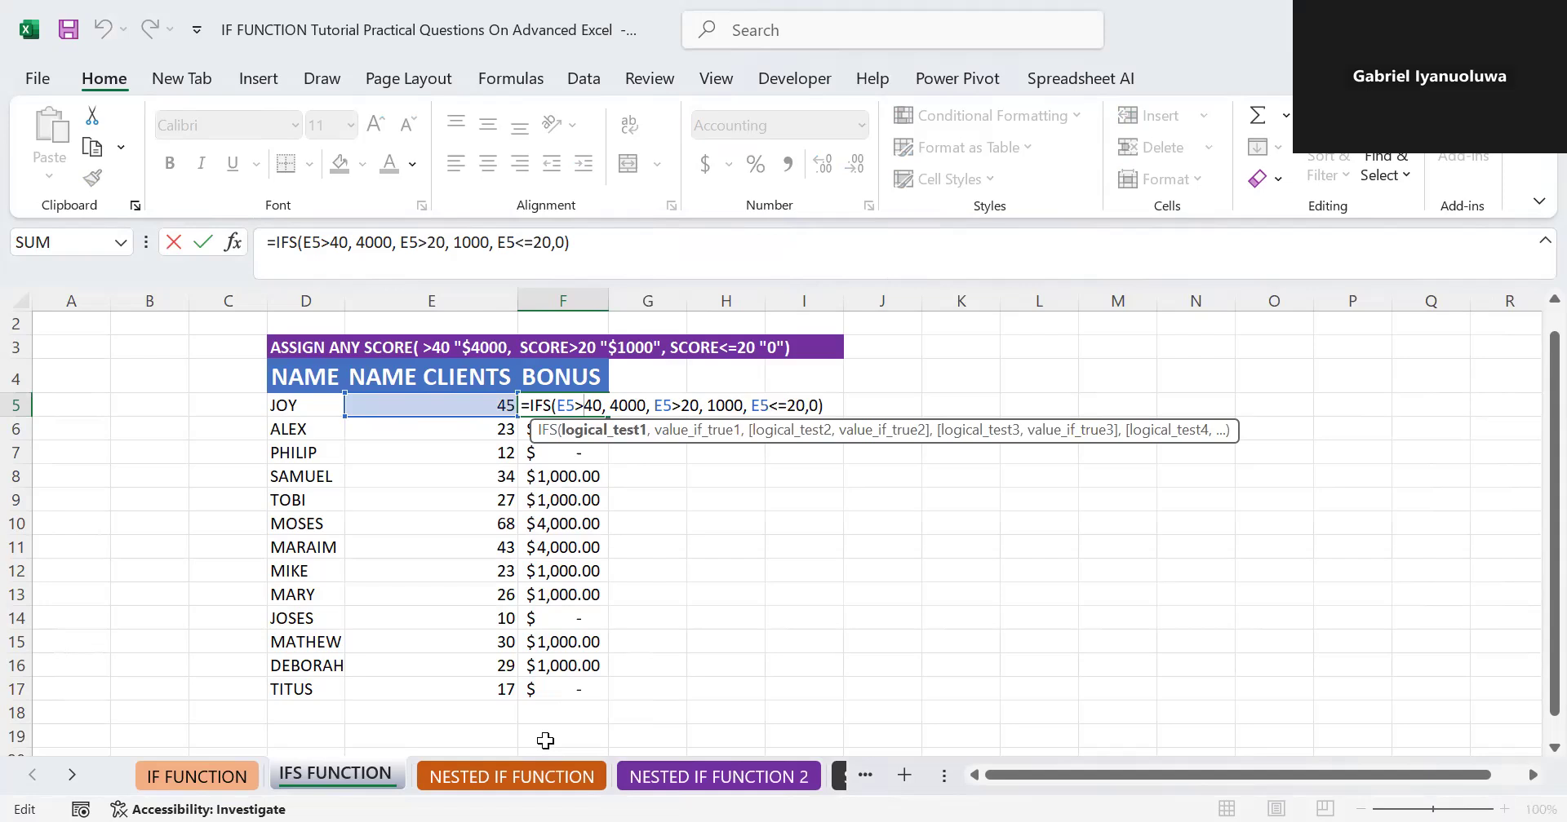
# On the NESTED IF FUNCTION sheet, start an IF formula with a nested AND in G5.
pyautogui.press('Return')
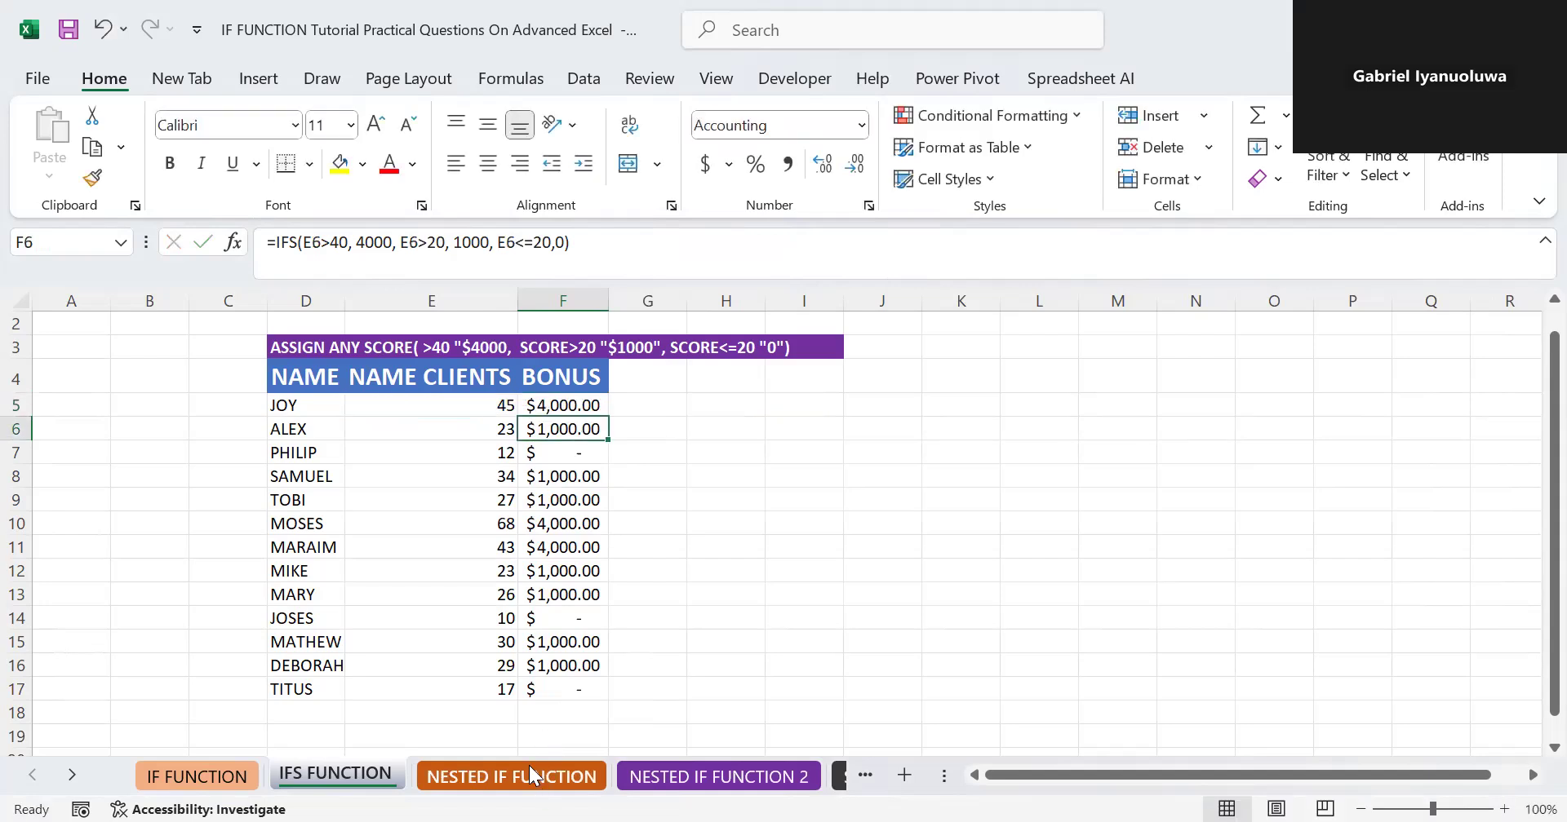
pyautogui.click(529, 776)
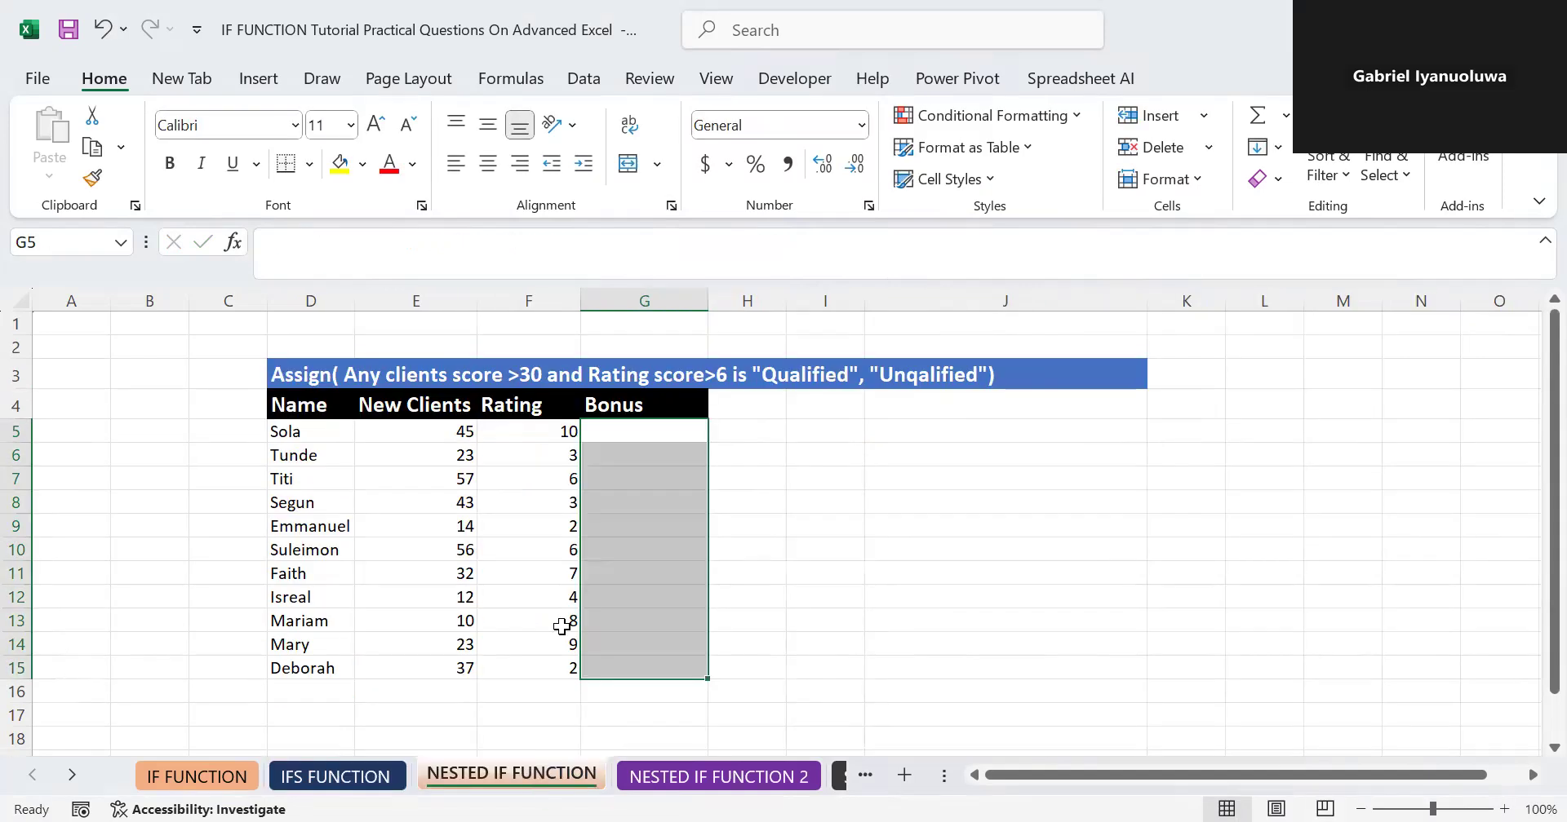
pyautogui.click(627, 432)
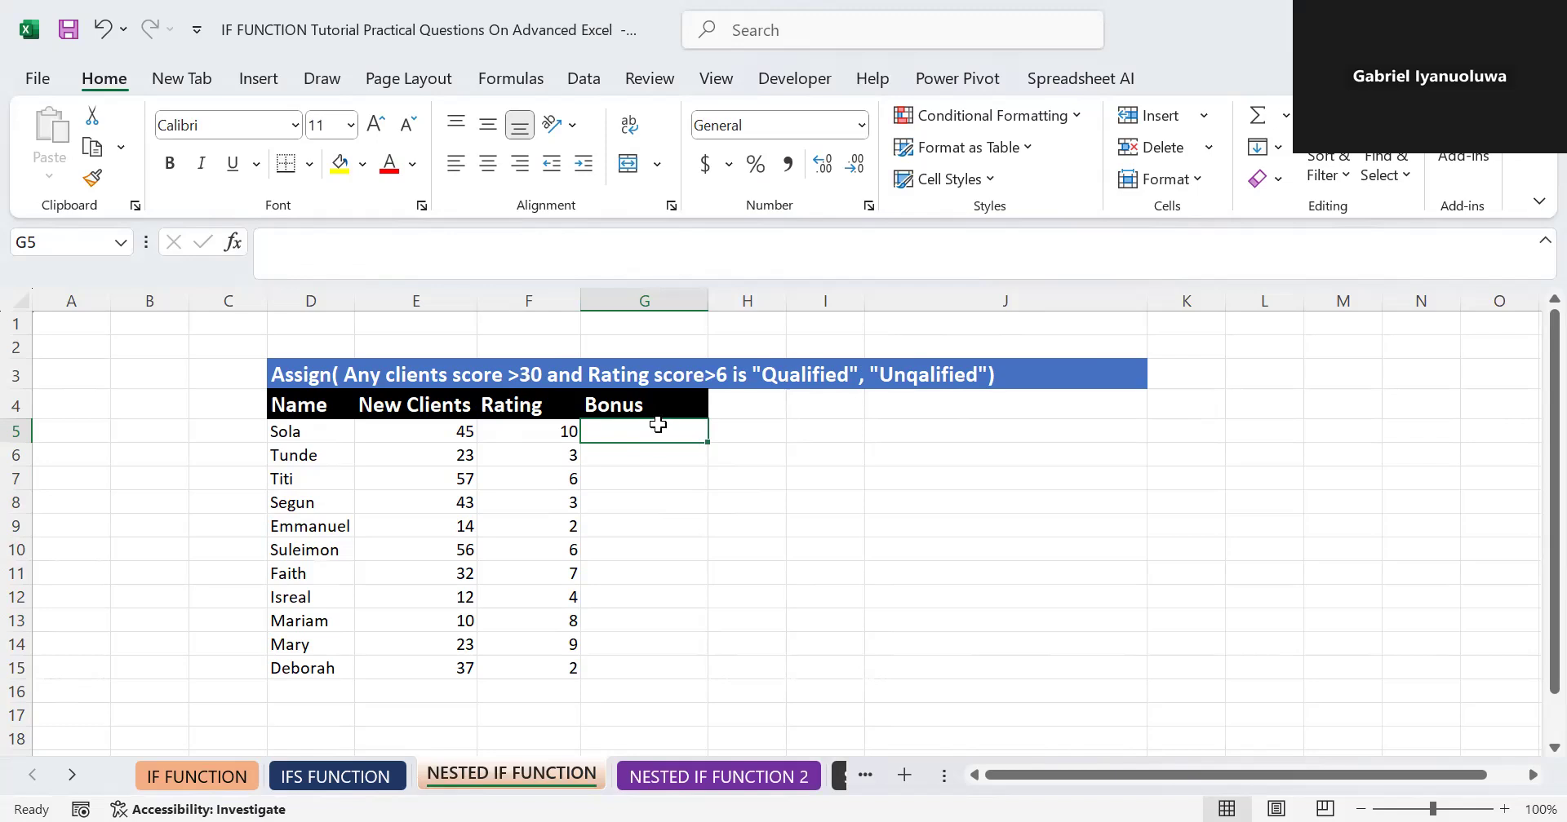
pyautogui.write('=')
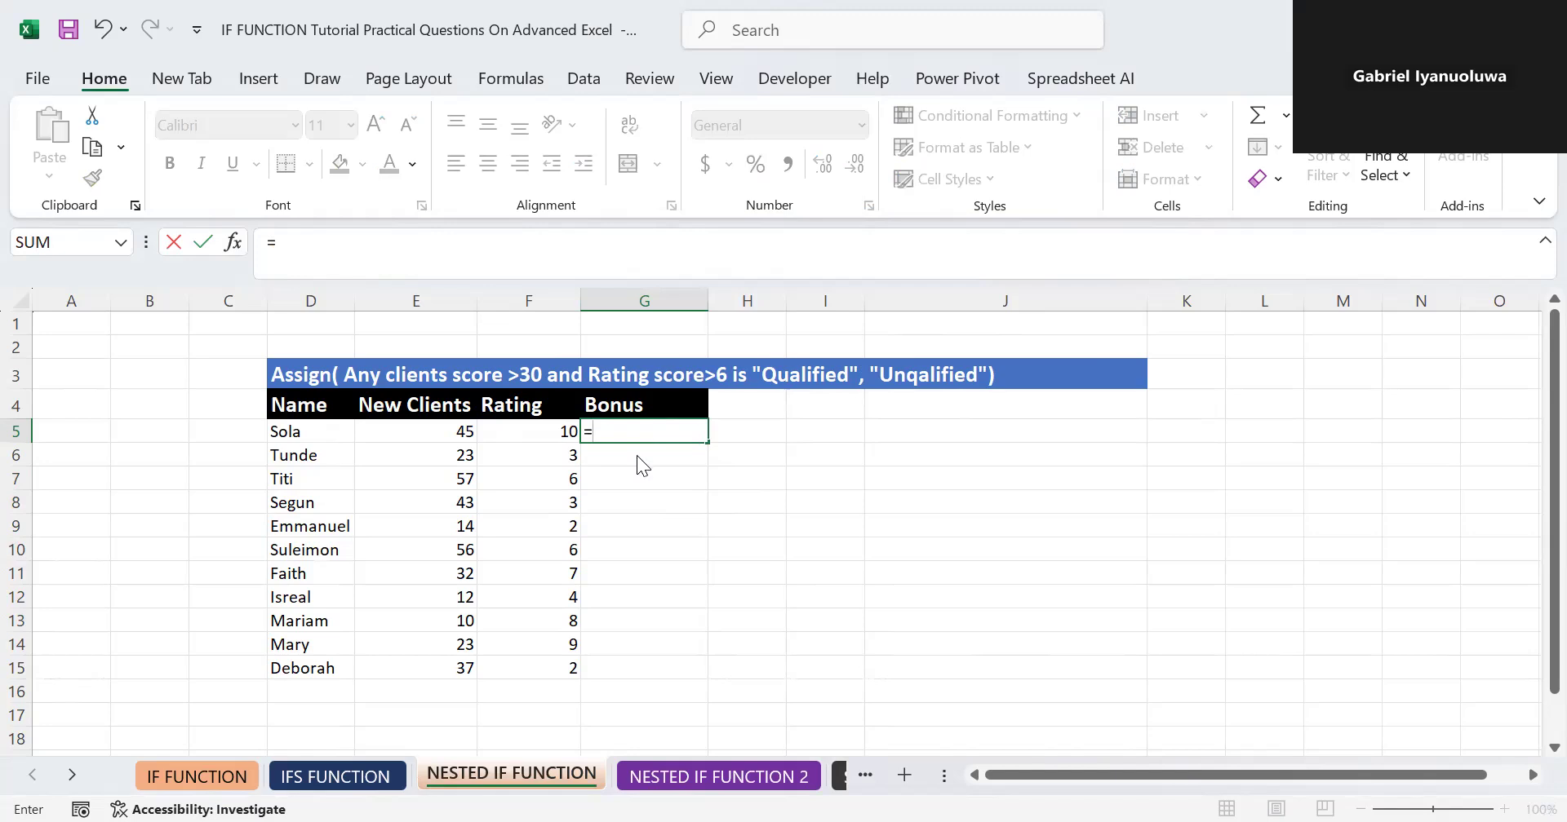
pyautogui.write('if')
pyautogui.doubleClick(639, 457)
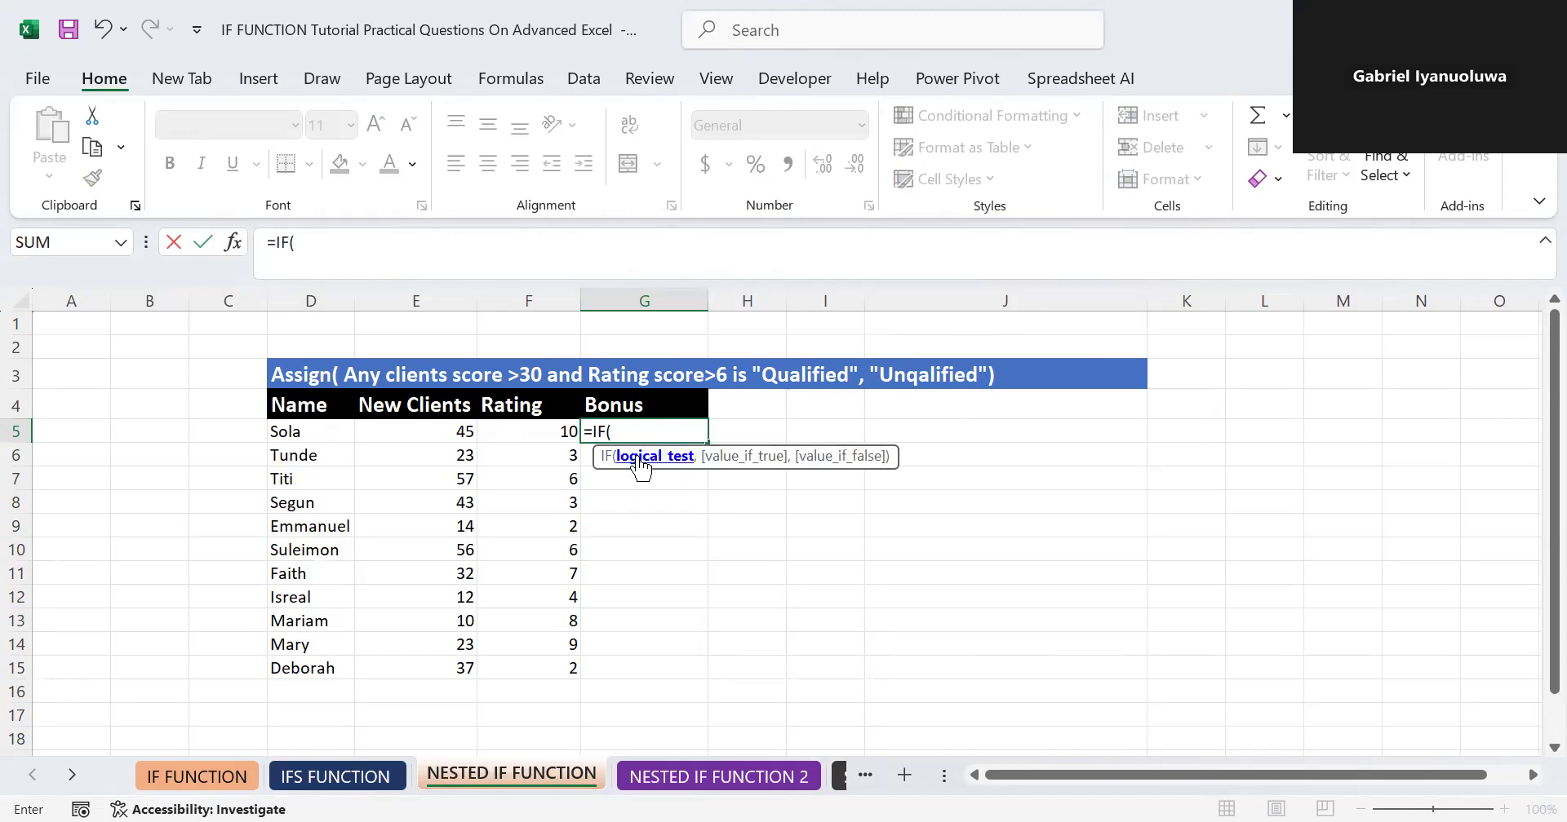
pyautogui.write('an')
pyautogui.doubleClick(650, 471)
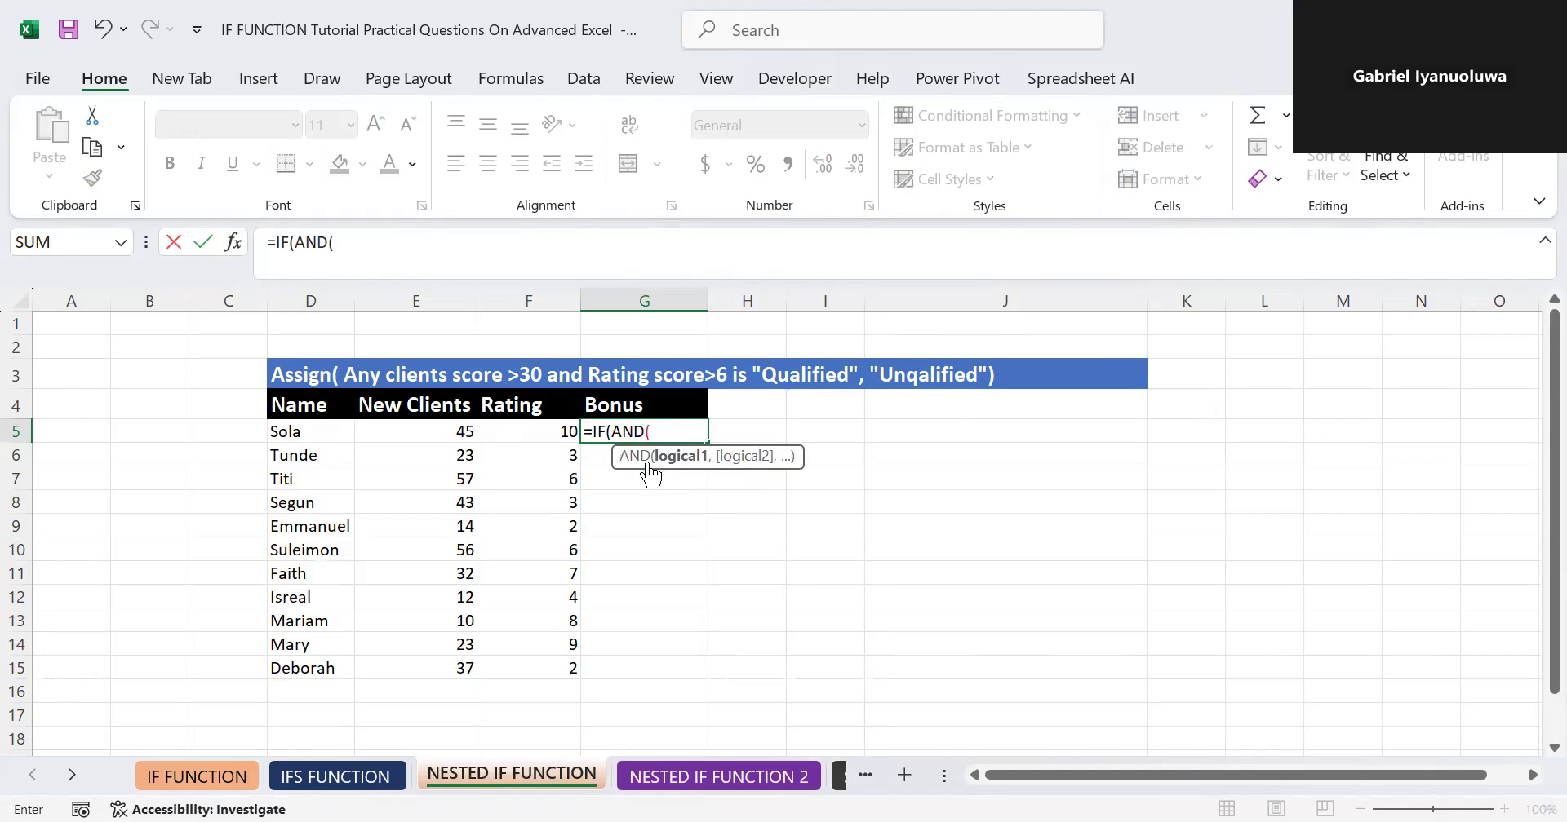
# Give the AND test in G5 the conditions E5>30 and F5>6 and close it.
pyautogui.click(470, 435)
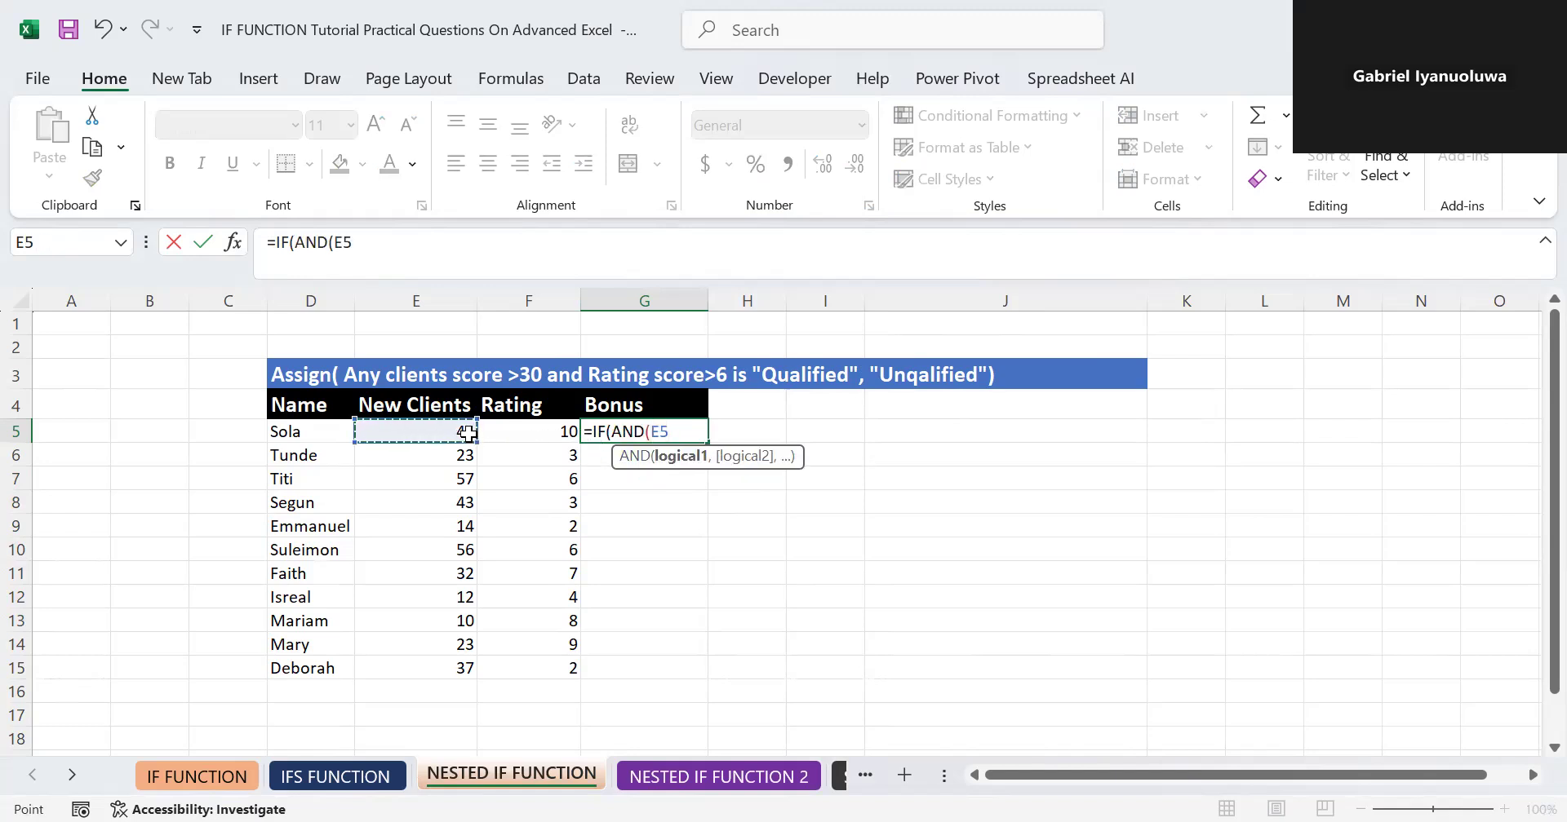
pyautogui.write('>30,')
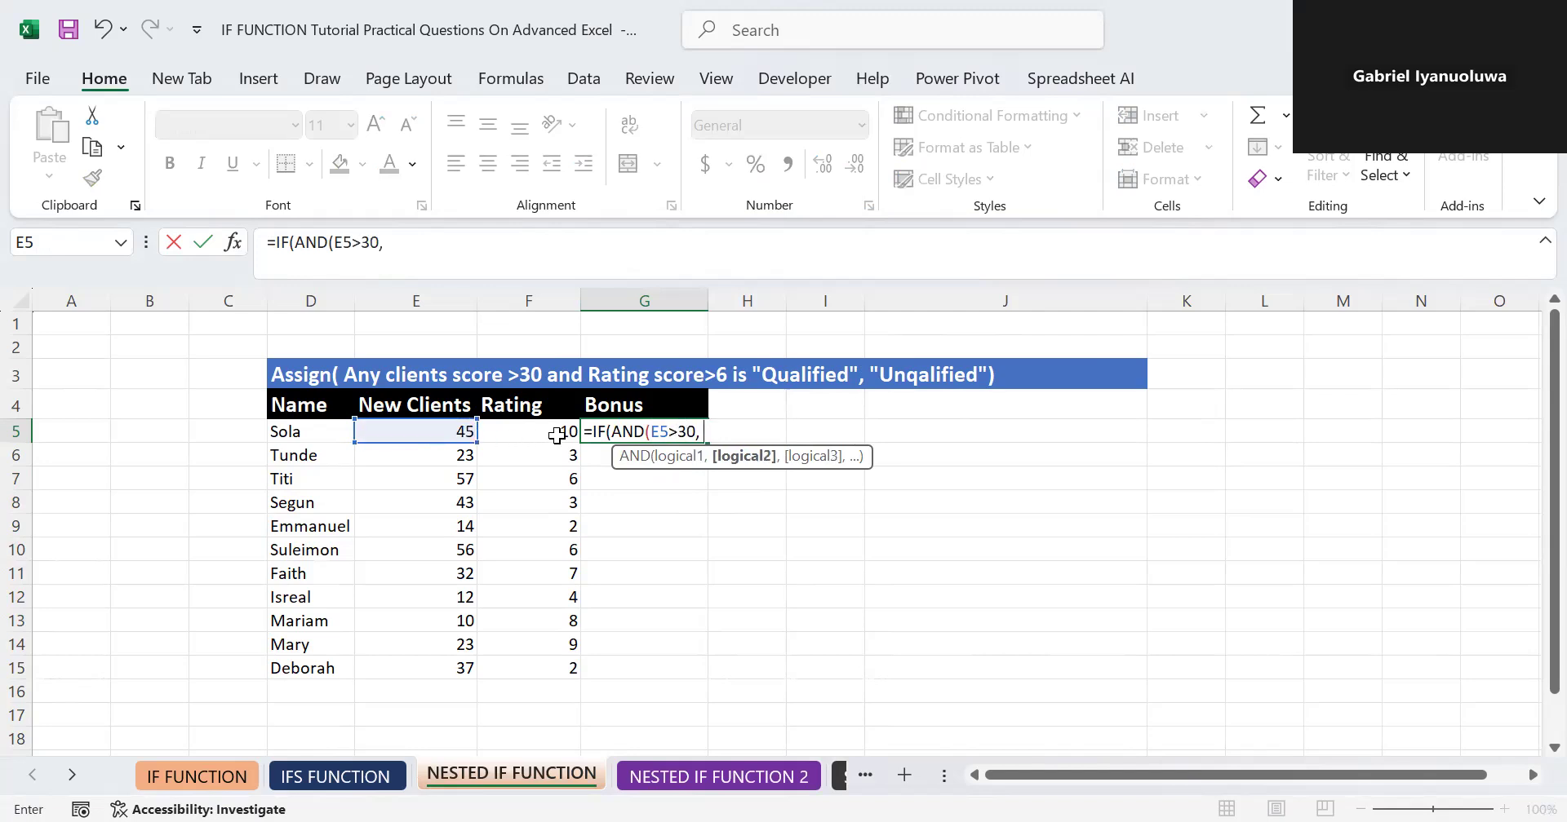
pyautogui.click(557, 437)
pyautogui.write('>')
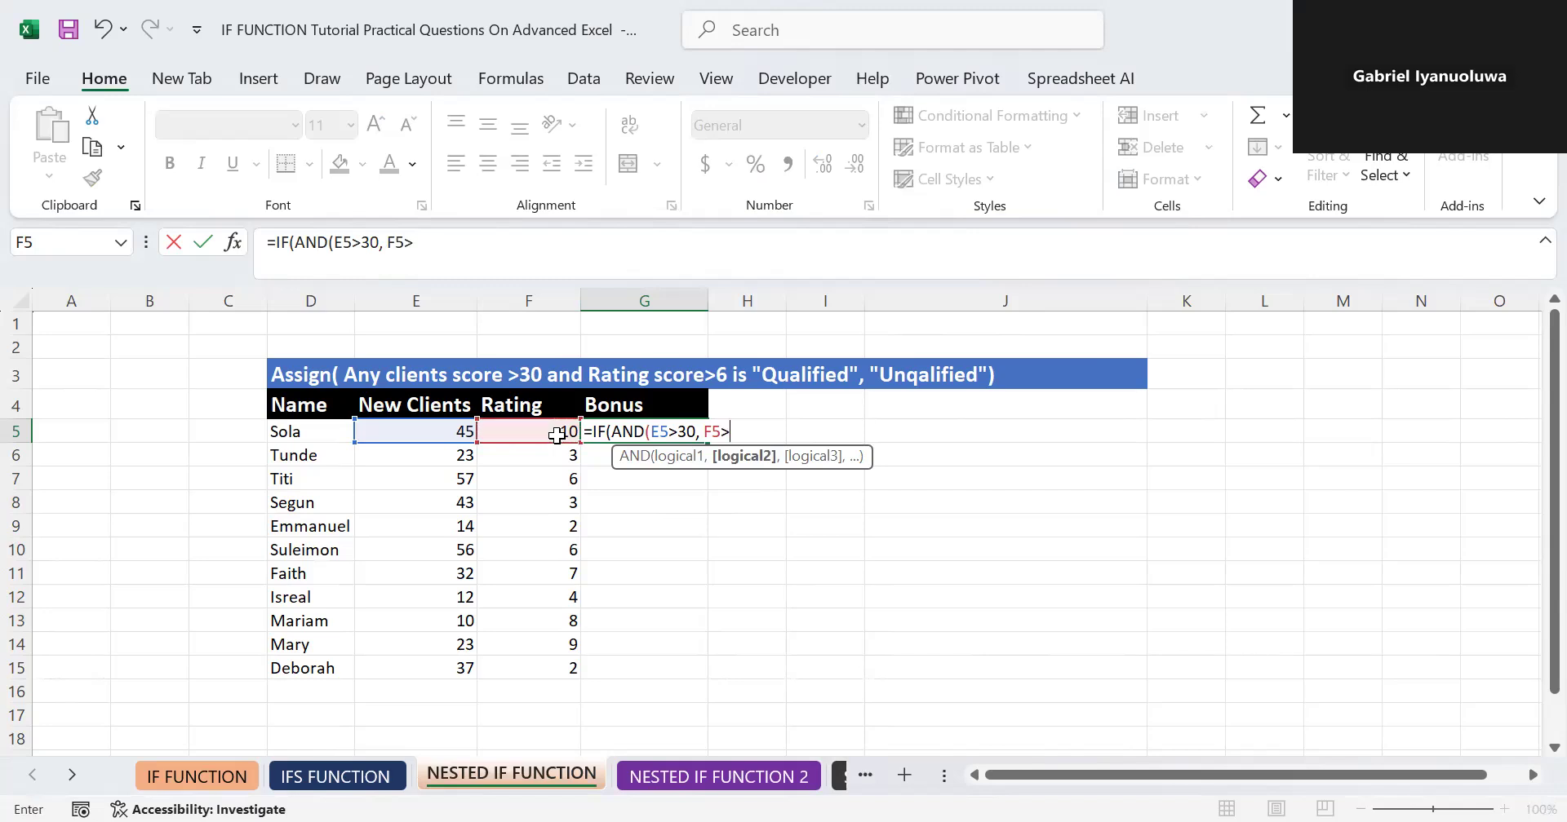
pyautogui.write('6),')
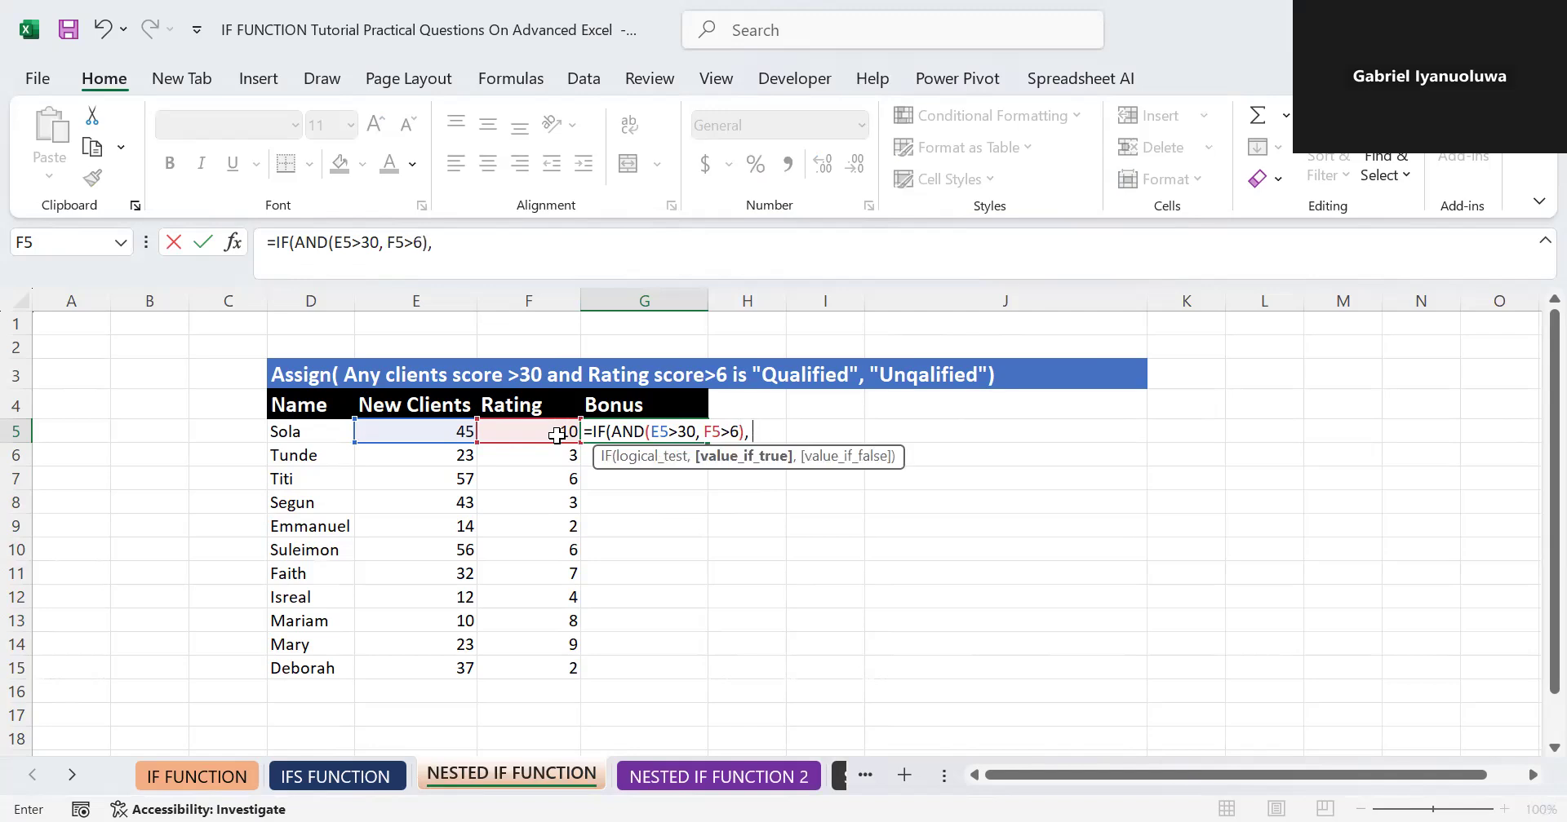
# Complete the IF formula in G5 so it returns "Qualified" if true and "Unqualified" if false.
pyautogui.write(' "Qualified", "')
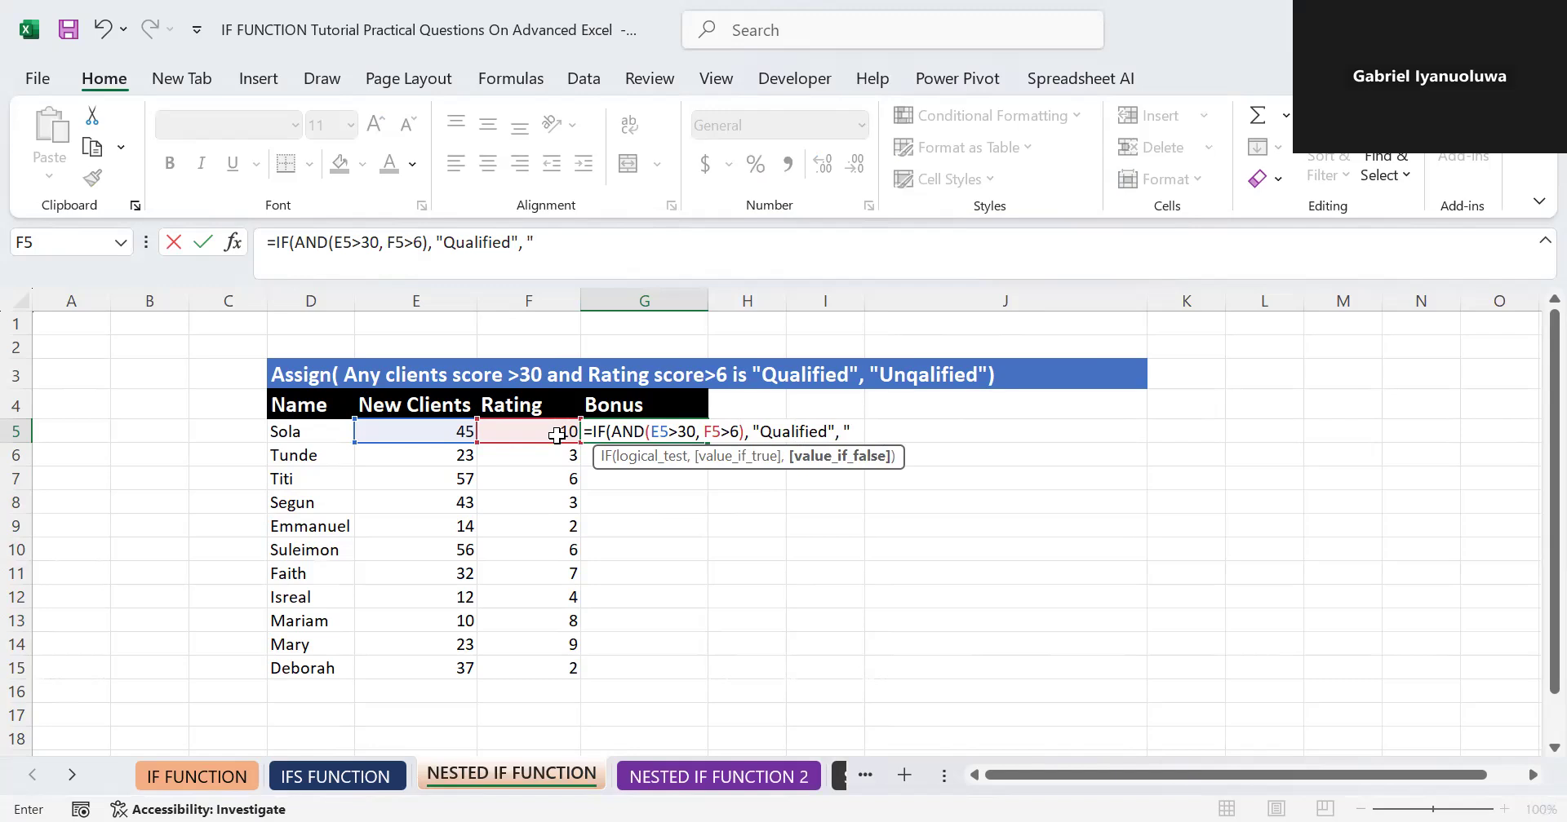
pyautogui.write('Unqualified')
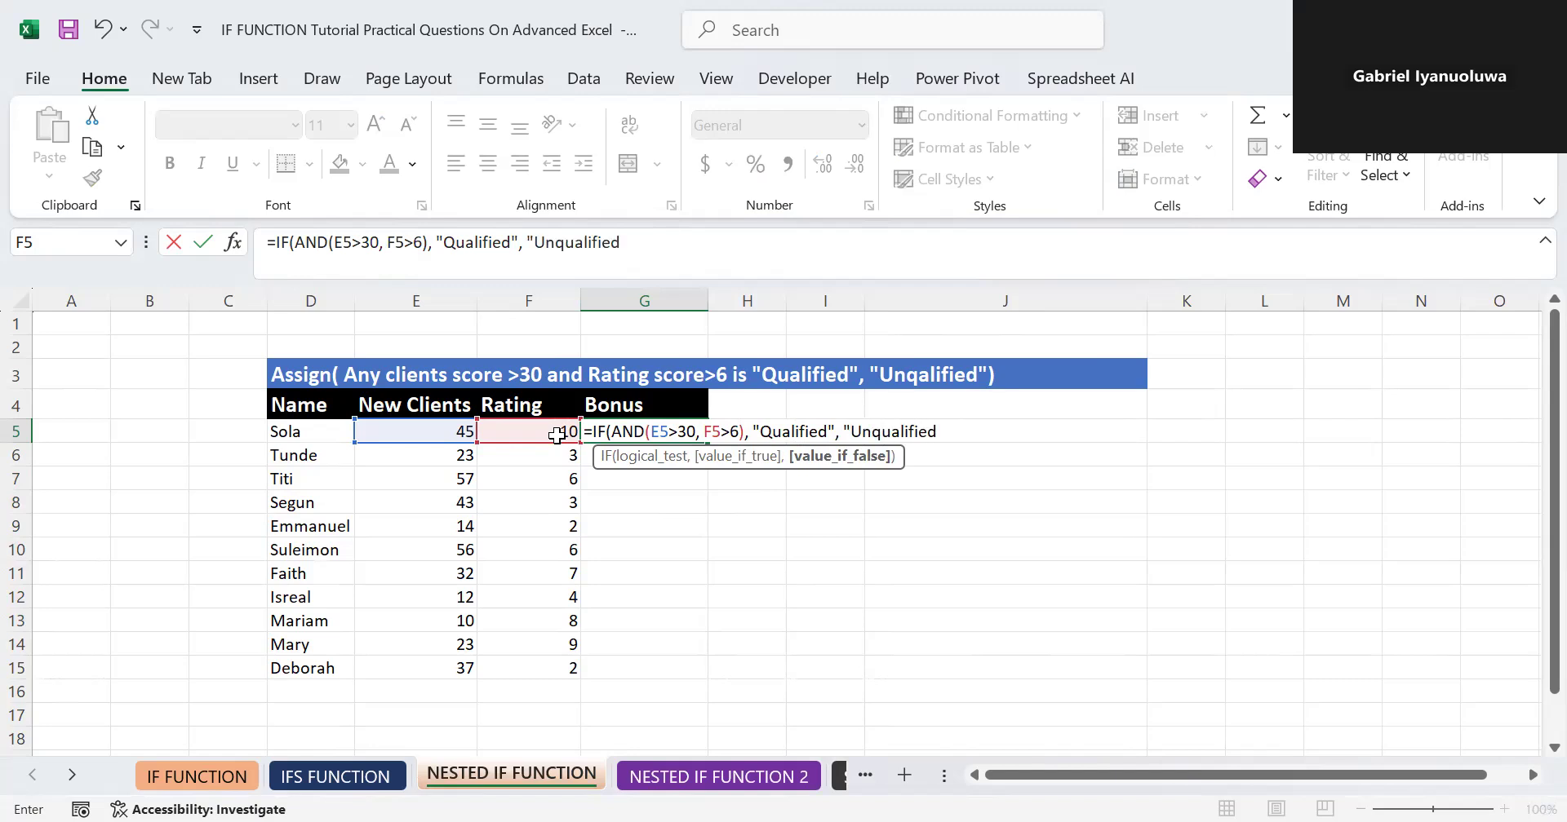
pyautogui.write('")')
pyautogui.press('Return')
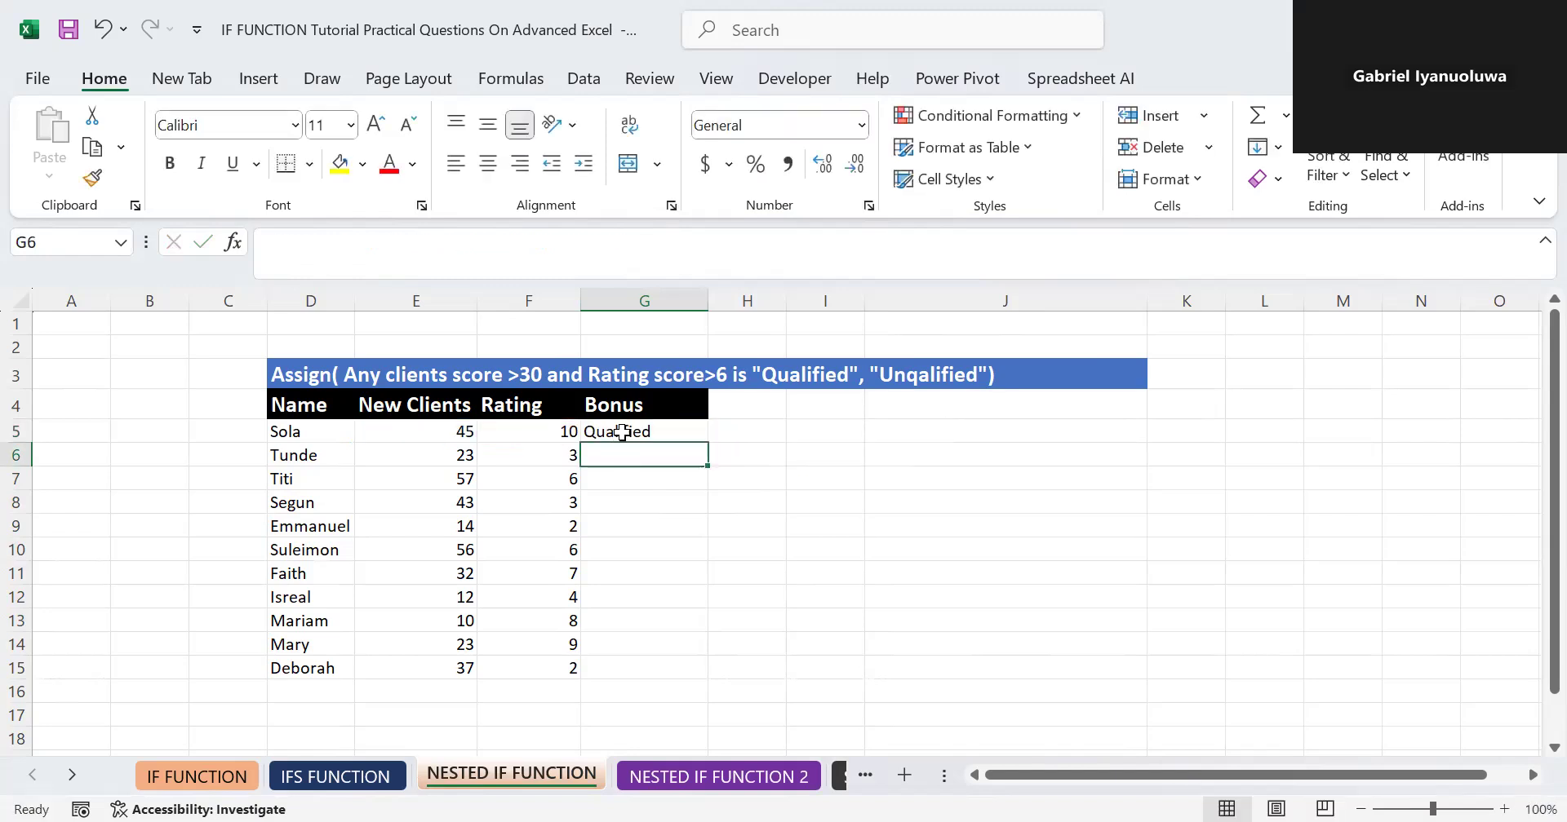
# Fill the IF and AND formula from G5 down the Bonus column to G15.
pyautogui.click(624, 435)
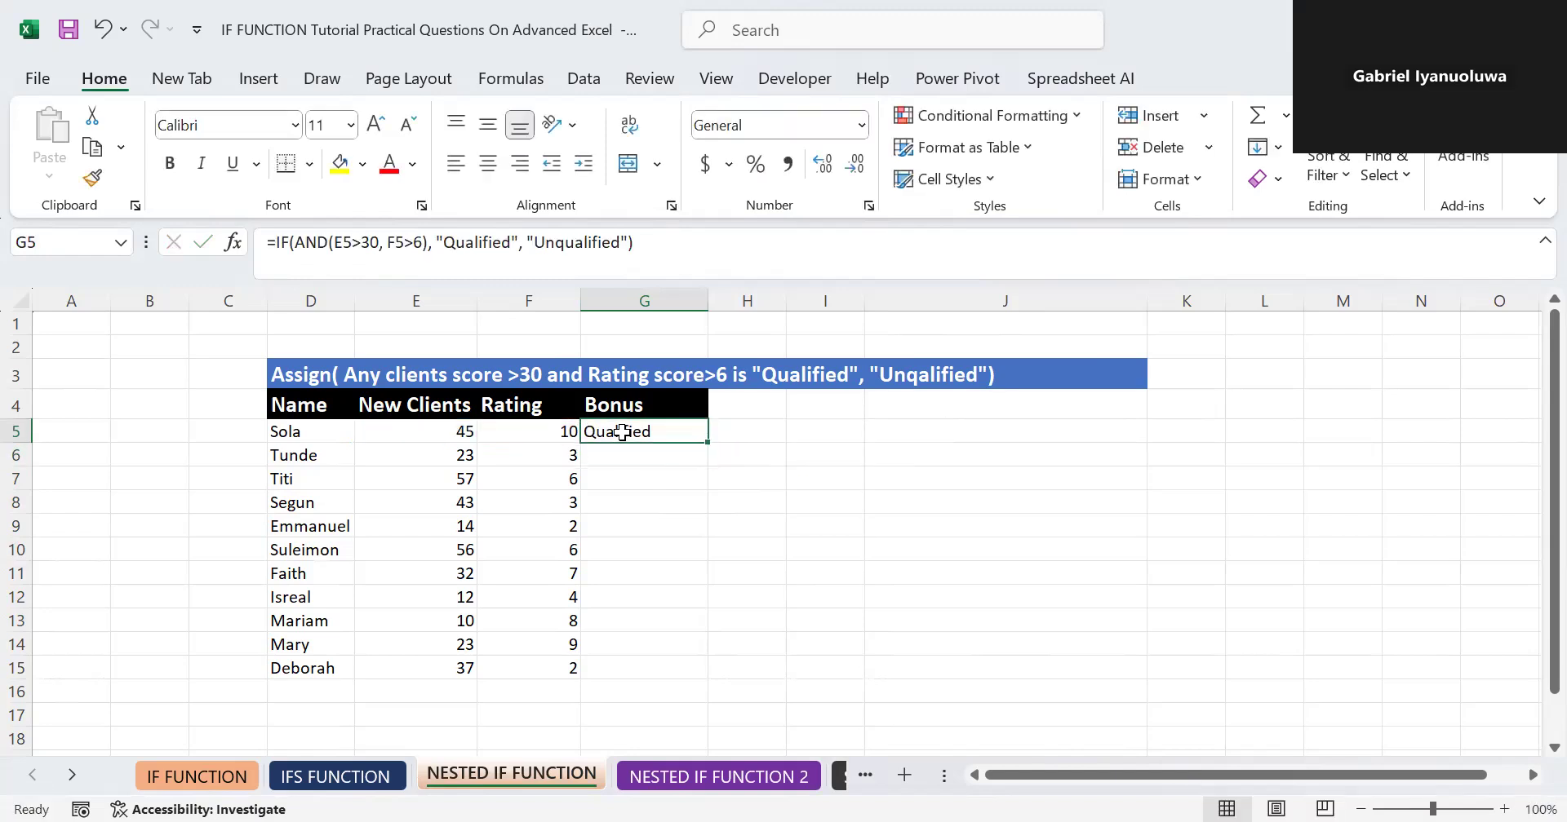
pyautogui.doubleClick(700, 443)
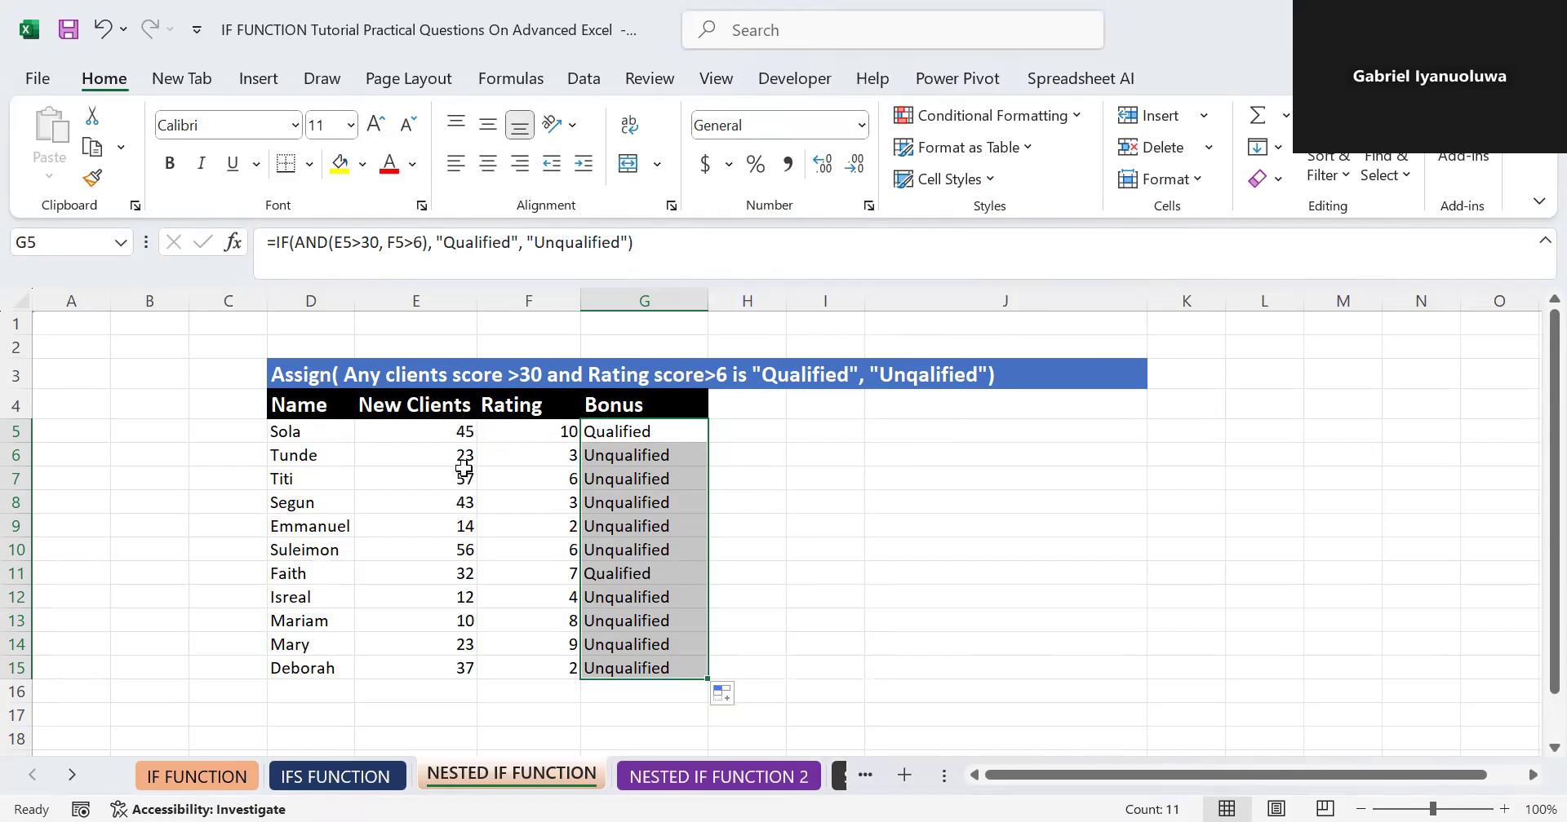
pyautogui.moveTo(459, 455)
pyautogui.mouseDown()
pyautogui.moveTo(463, 475)
pyautogui.moveTo(472, 458)
pyautogui.mouseUp()
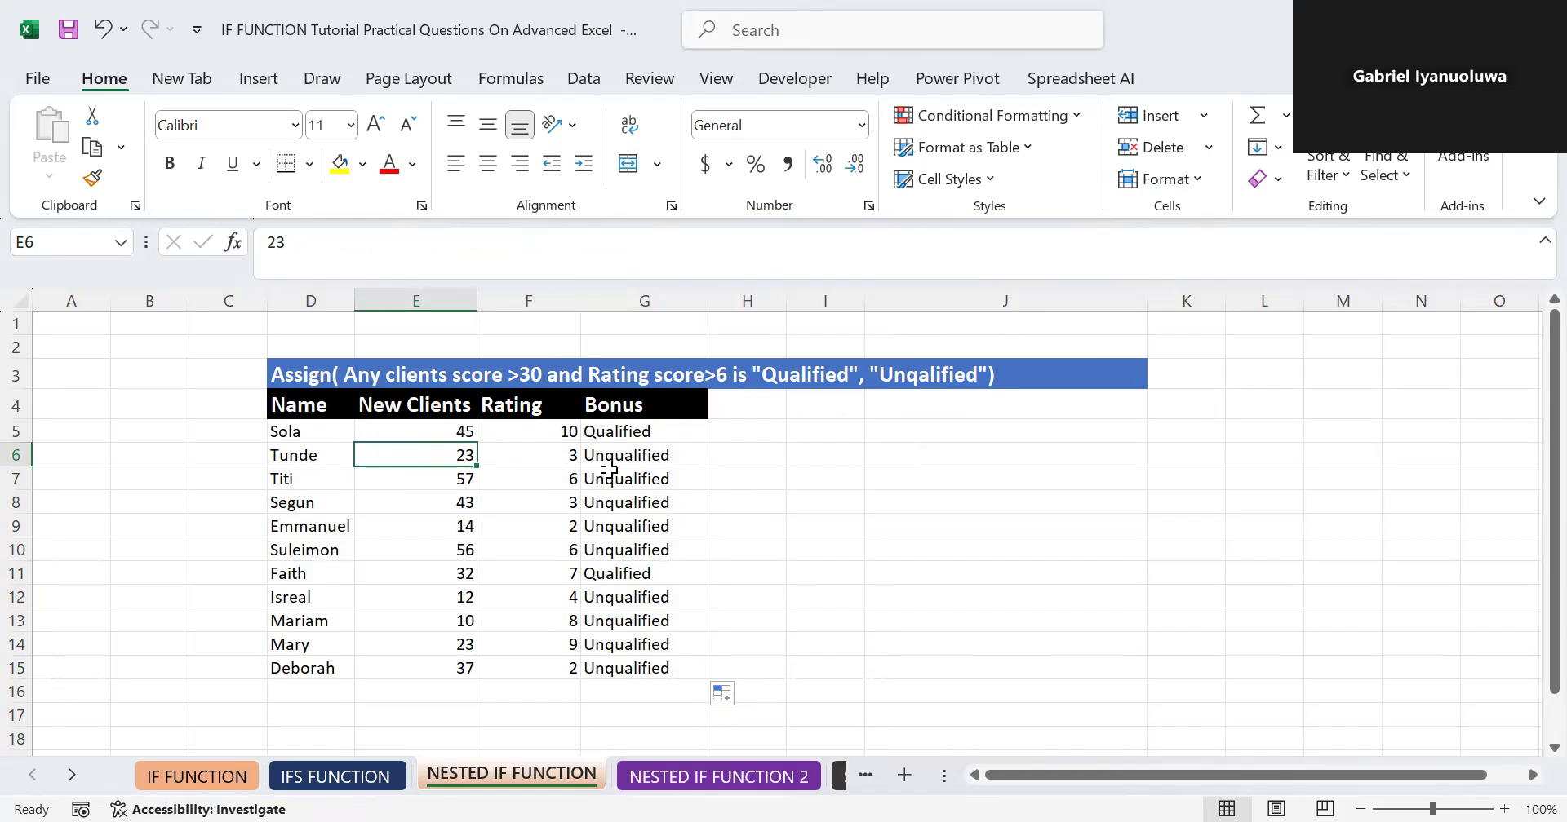
# Replace AND with OR in the IF formula in G5, keeping both conditions.
pyautogui.click(614, 434)
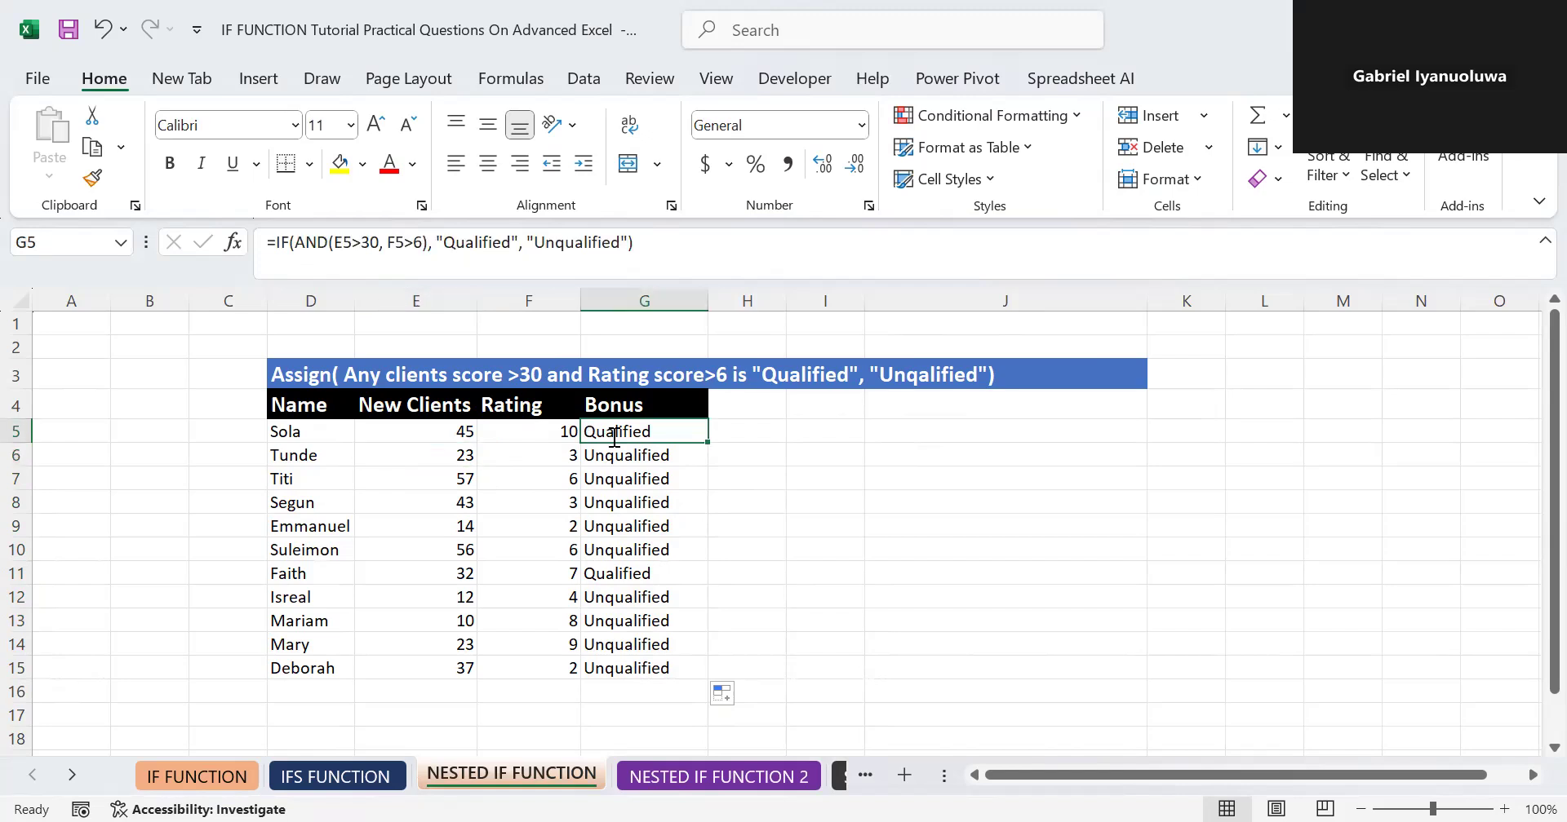
pyautogui.doubleClick(614, 434)
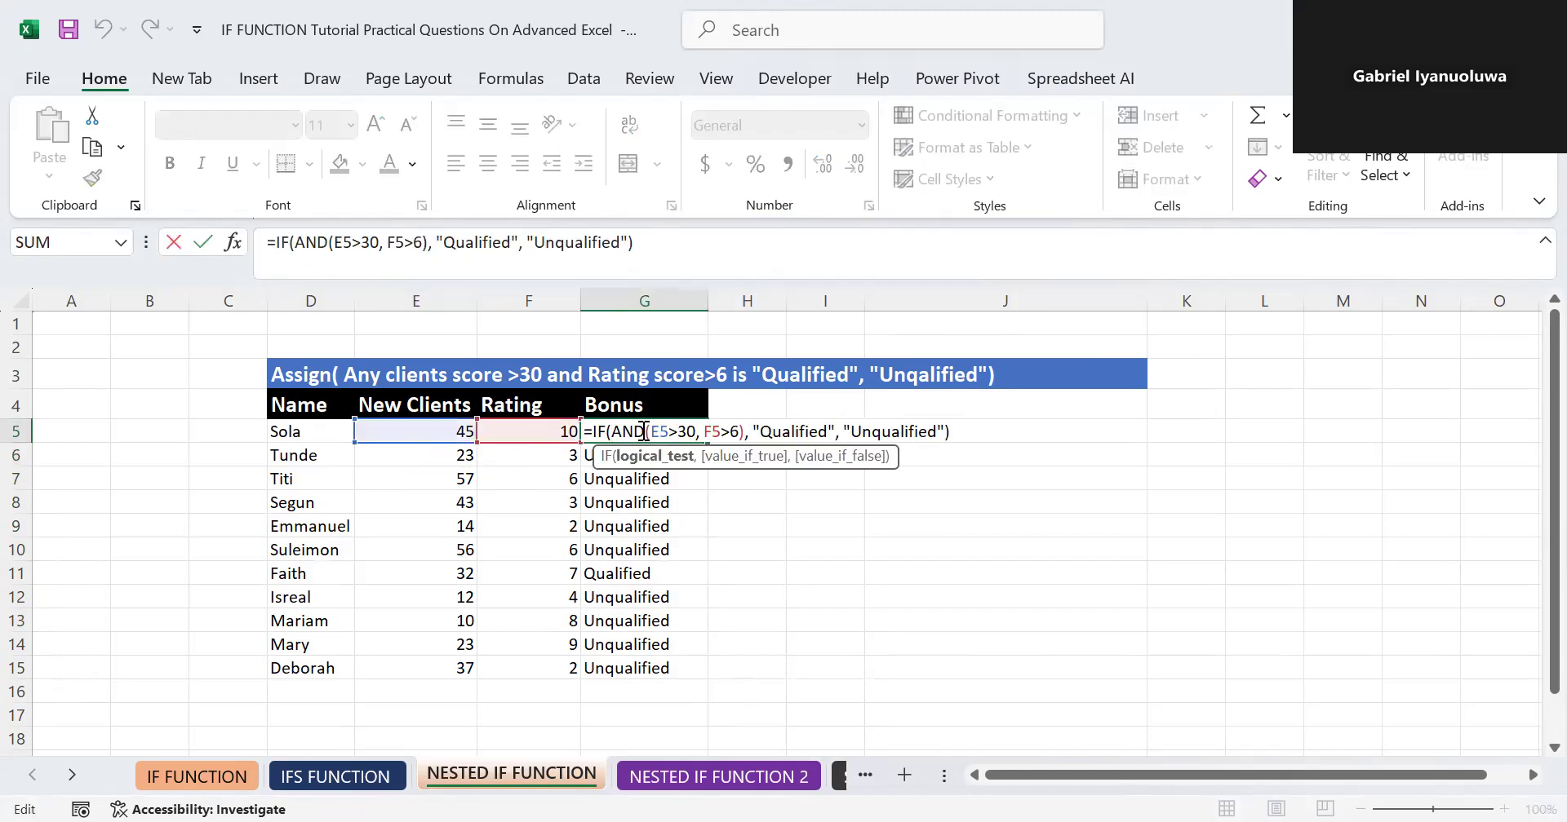
pyautogui.click(643, 432)
pyautogui.press('BackSpace')
pyautogui.press('BackSpace')
pyautogui.press('BackSpace')
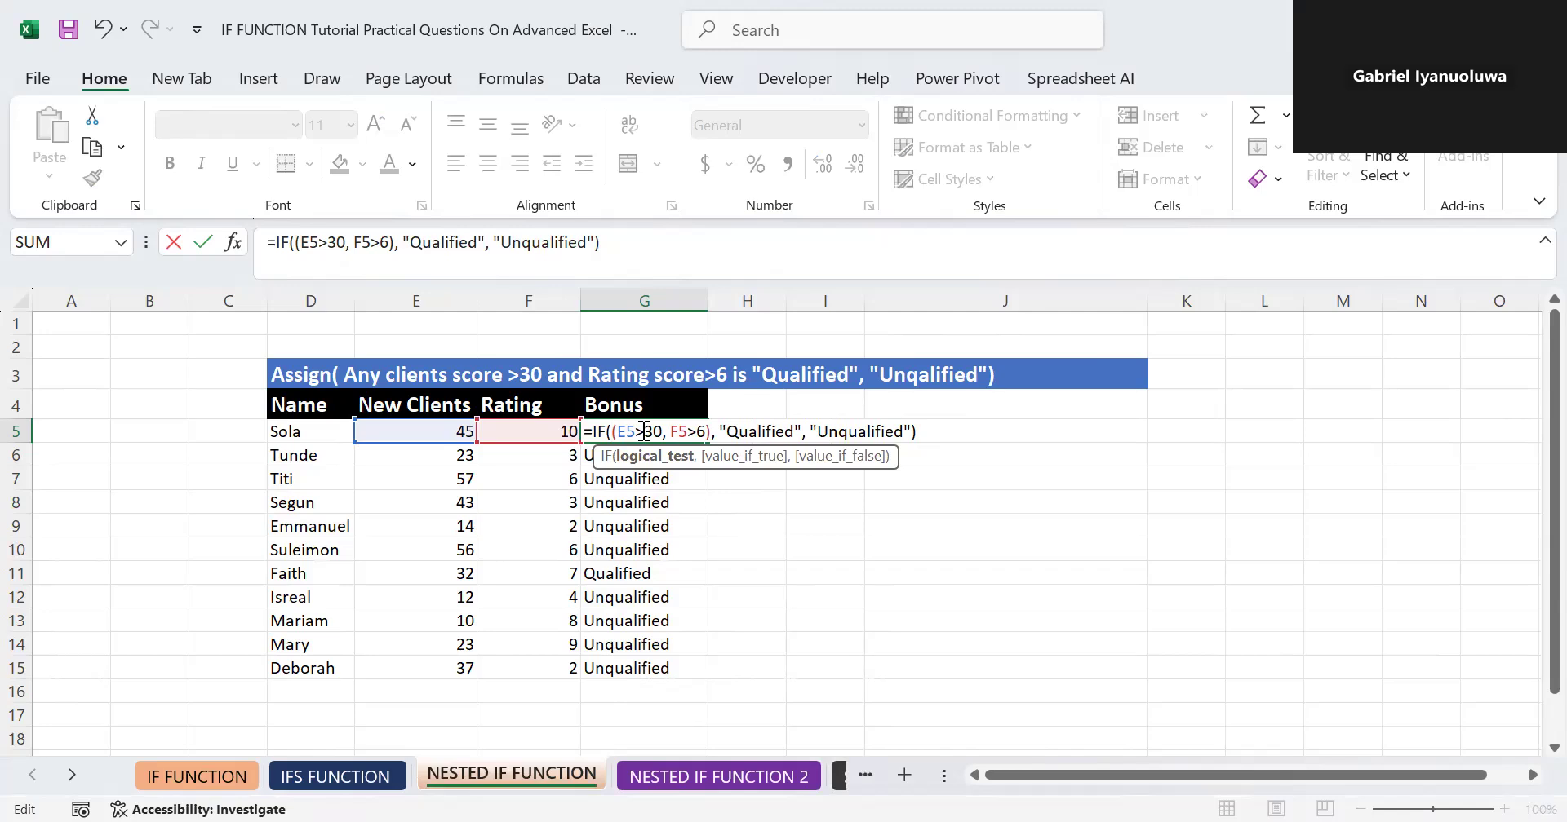
pyautogui.write('or')
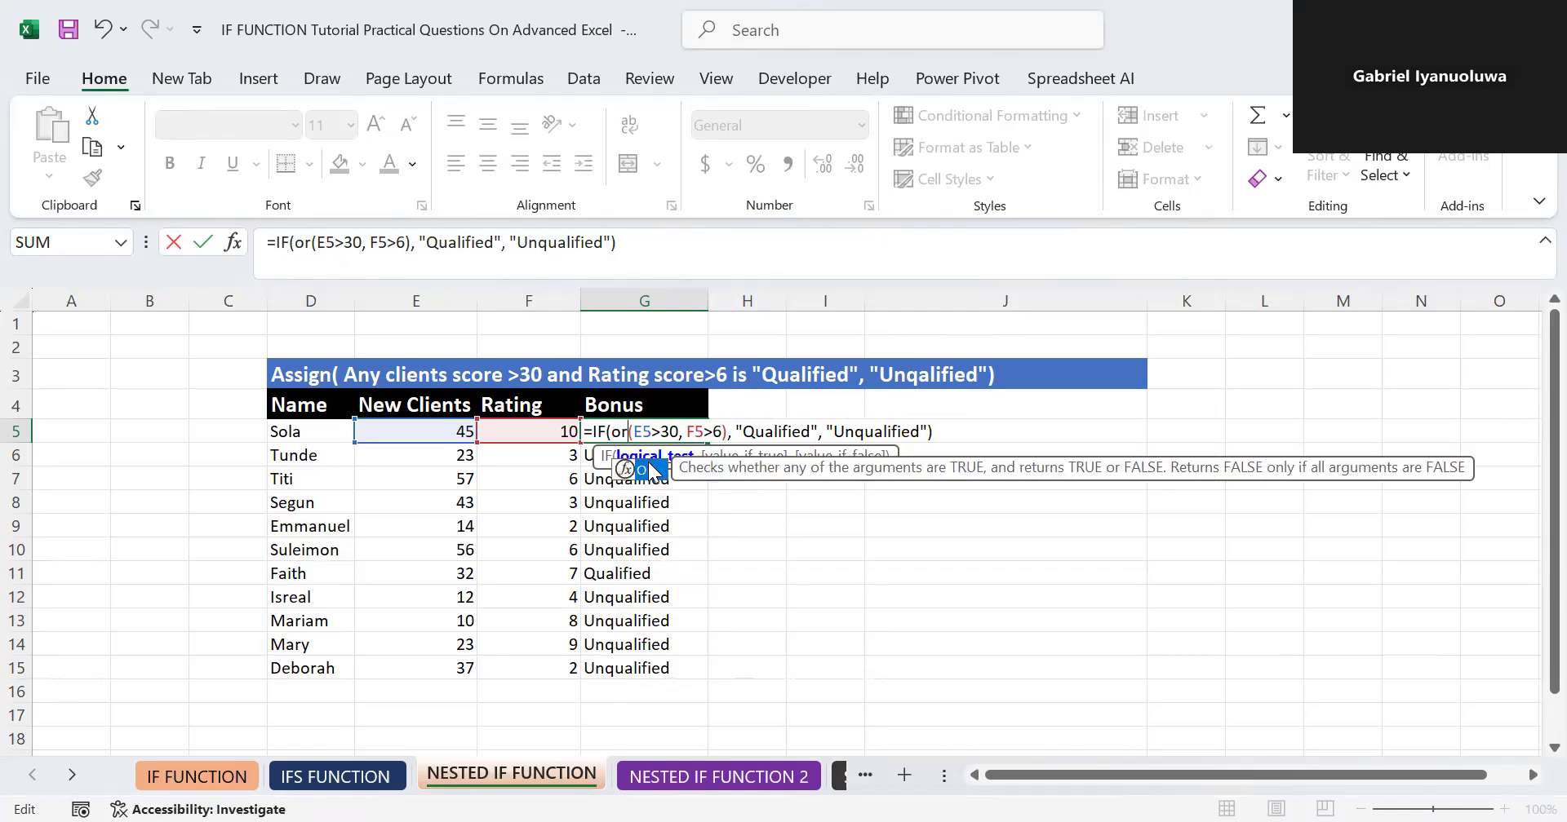
pyautogui.doubleClick(649, 471)
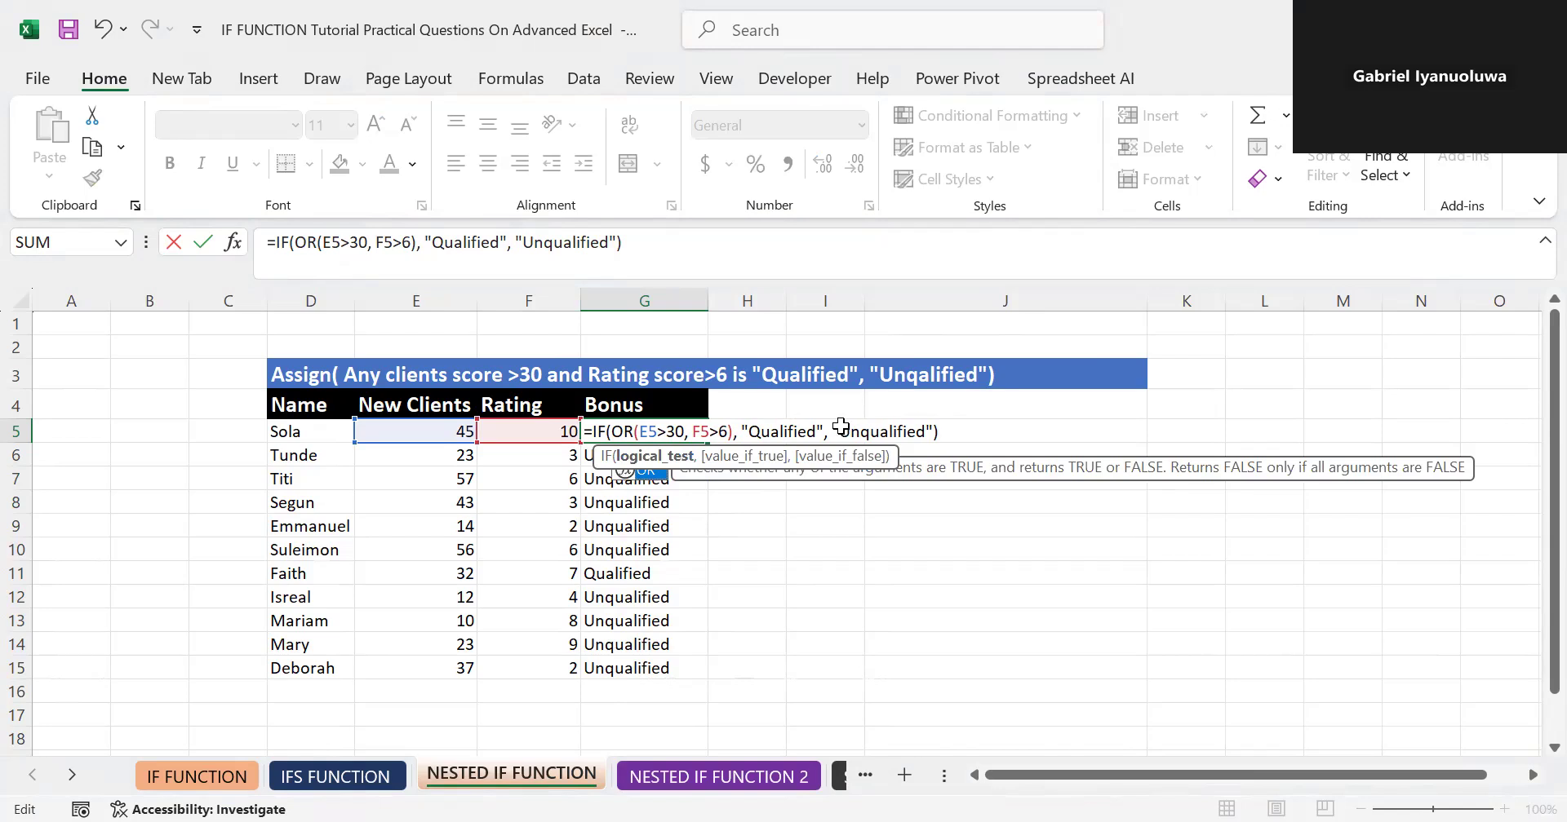
pyautogui.press('Return')
# Fill the OR version of the formula from G5 down to G15 and review the formula in G7.
pyautogui.click(705, 431)
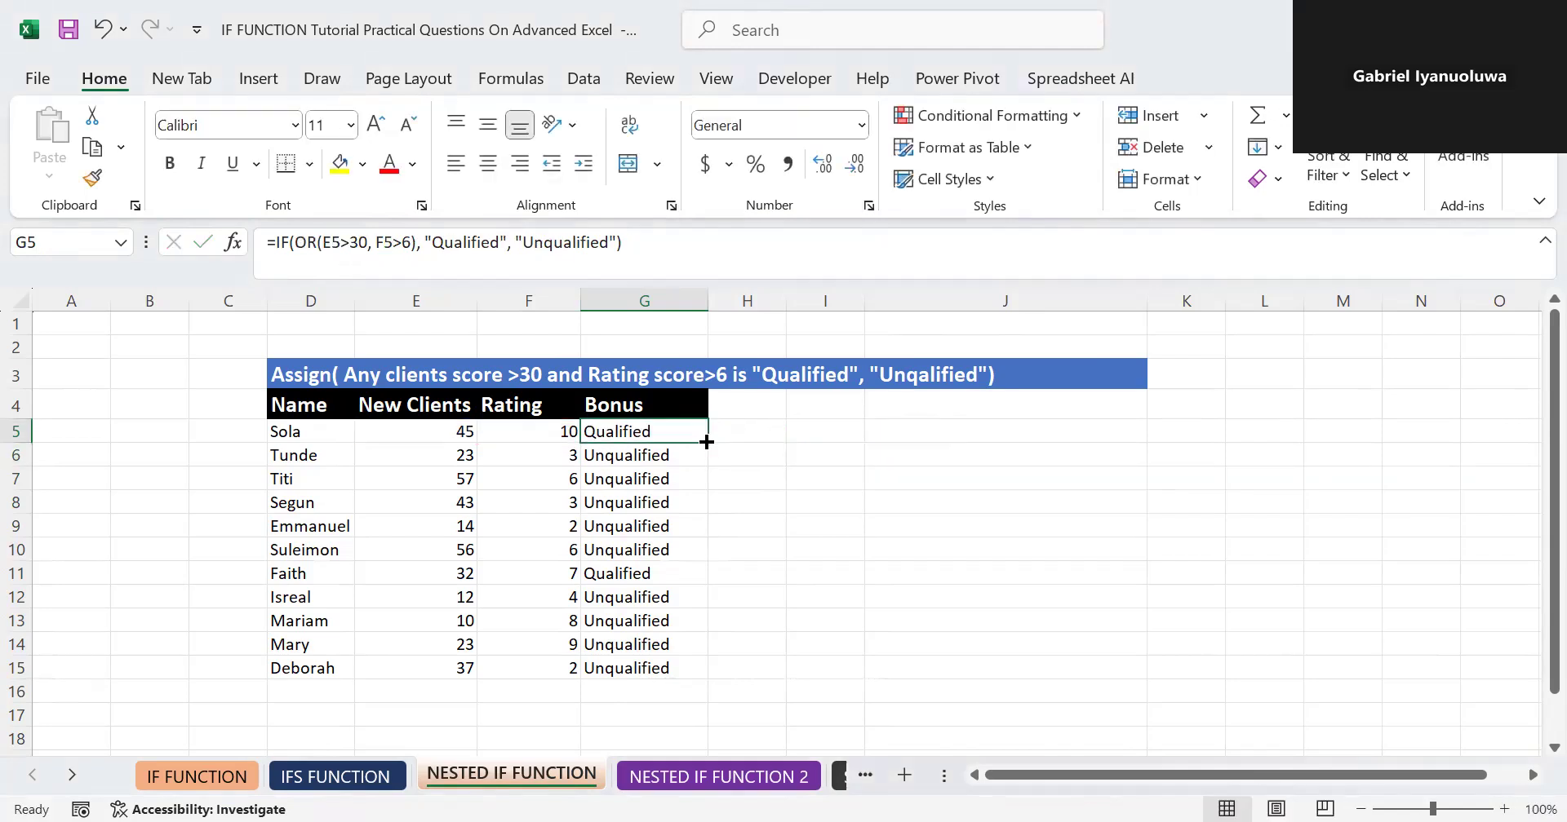
pyautogui.doubleClick(707, 441)
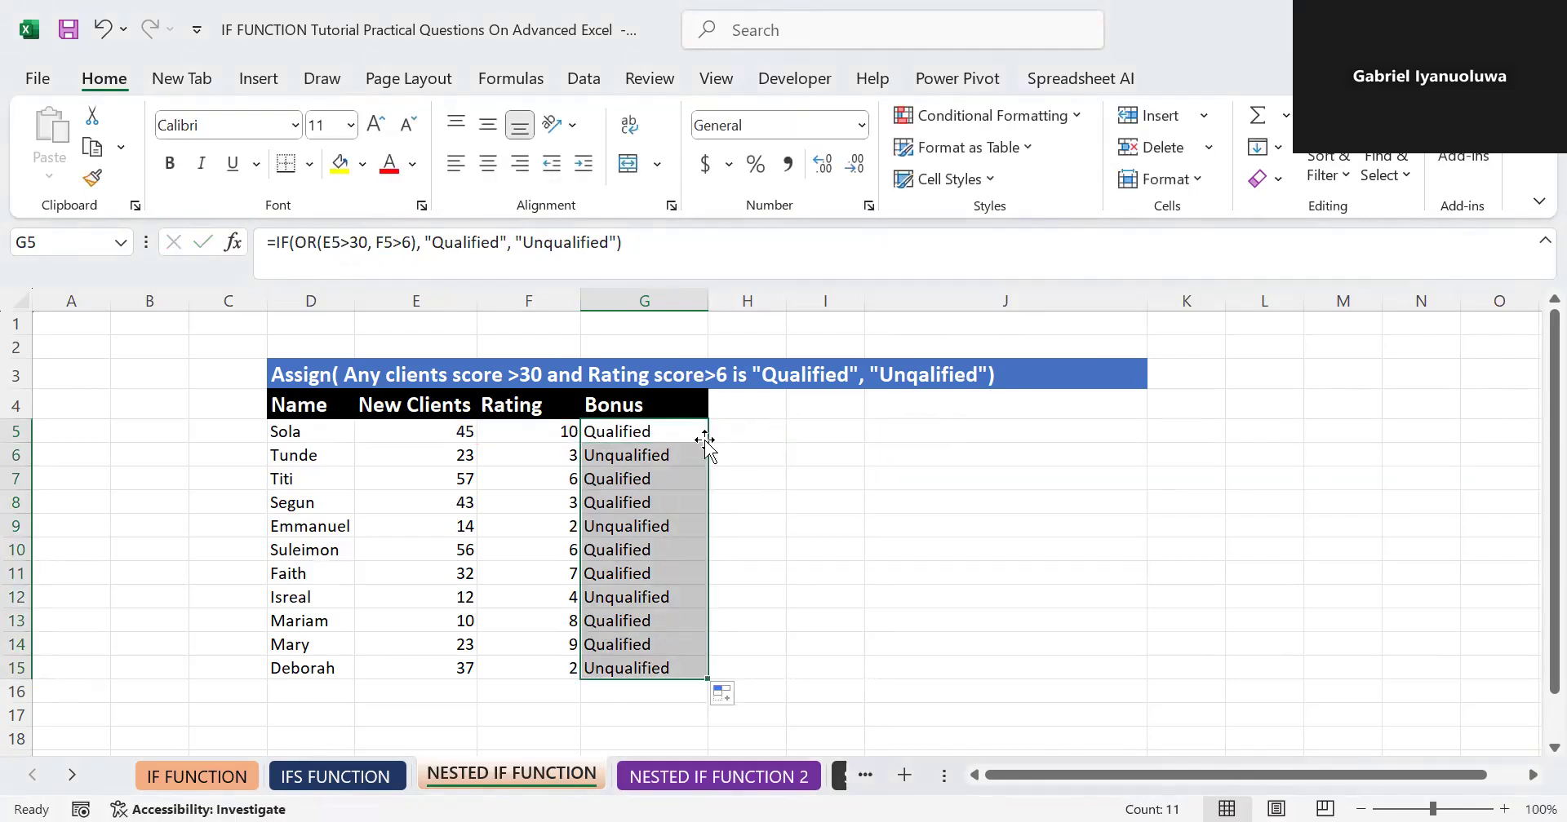
pyautogui.click(647, 480)
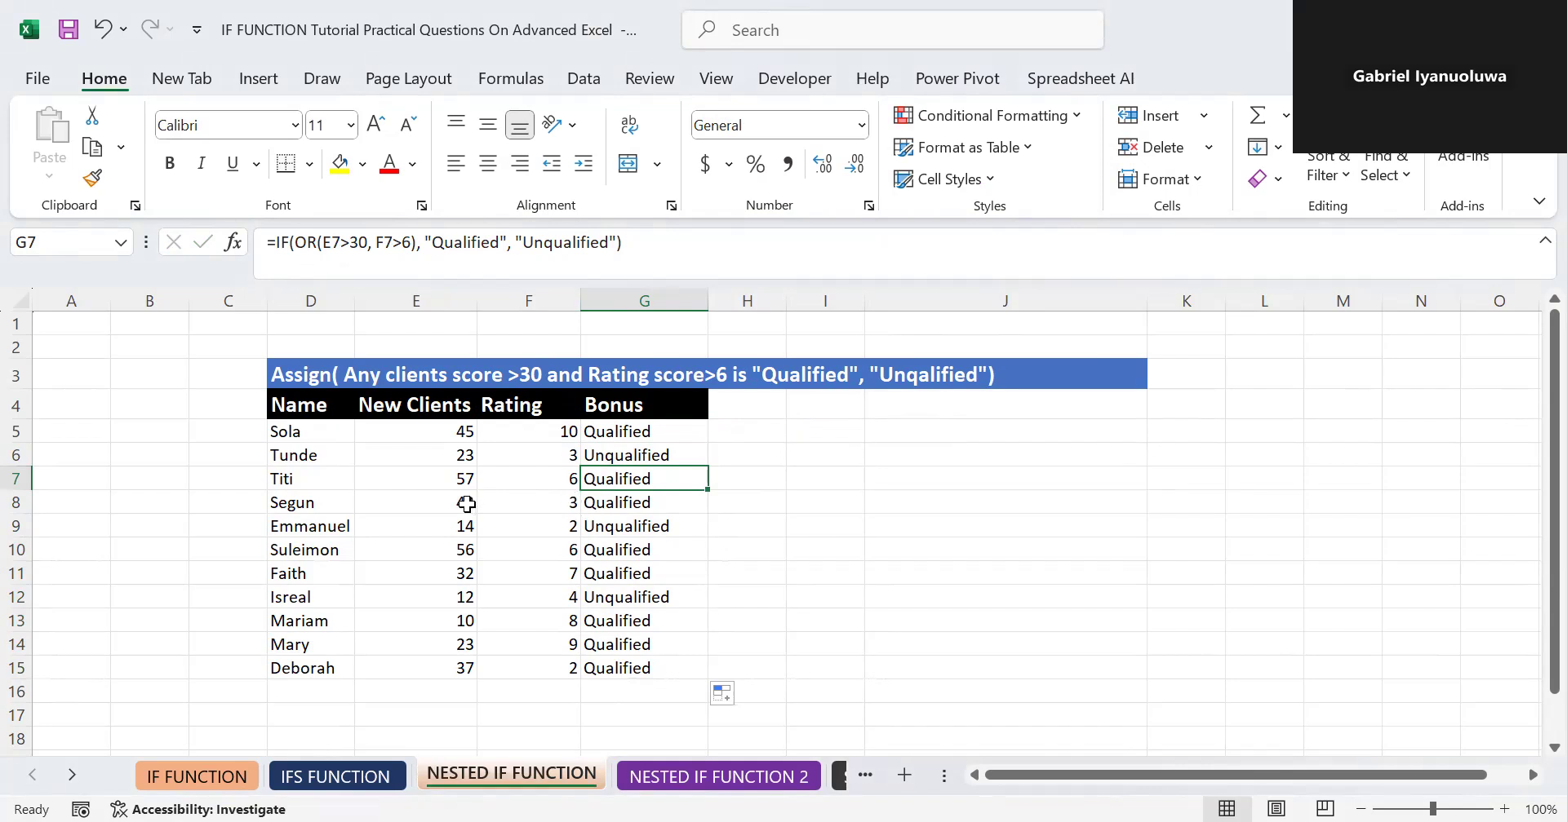
# Change OR back to AND in the IF formula in G5.
pyautogui.doubleClick(634, 433)
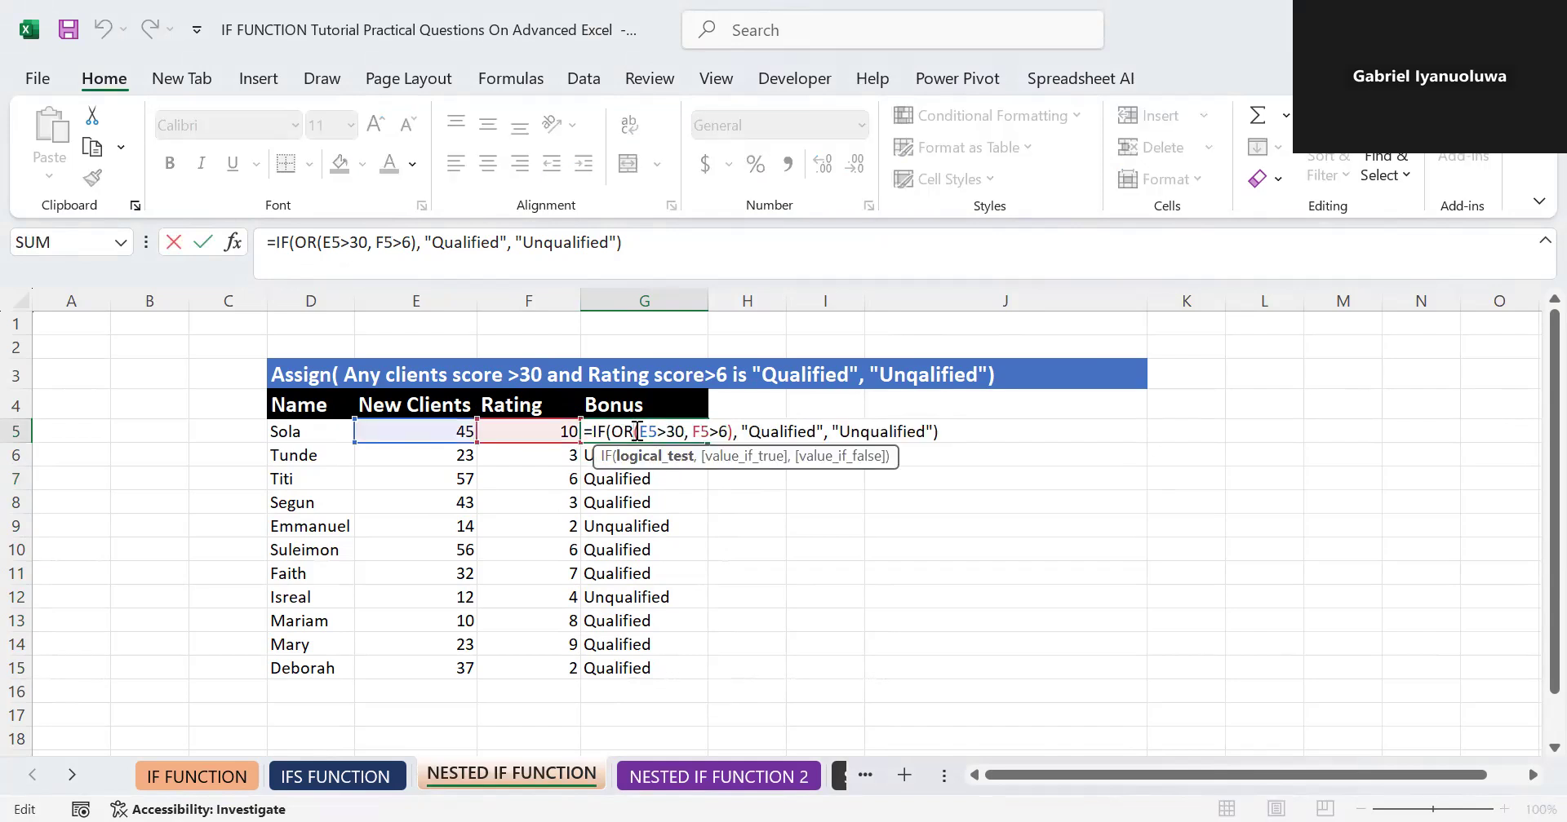
pyautogui.press('BackSpace')
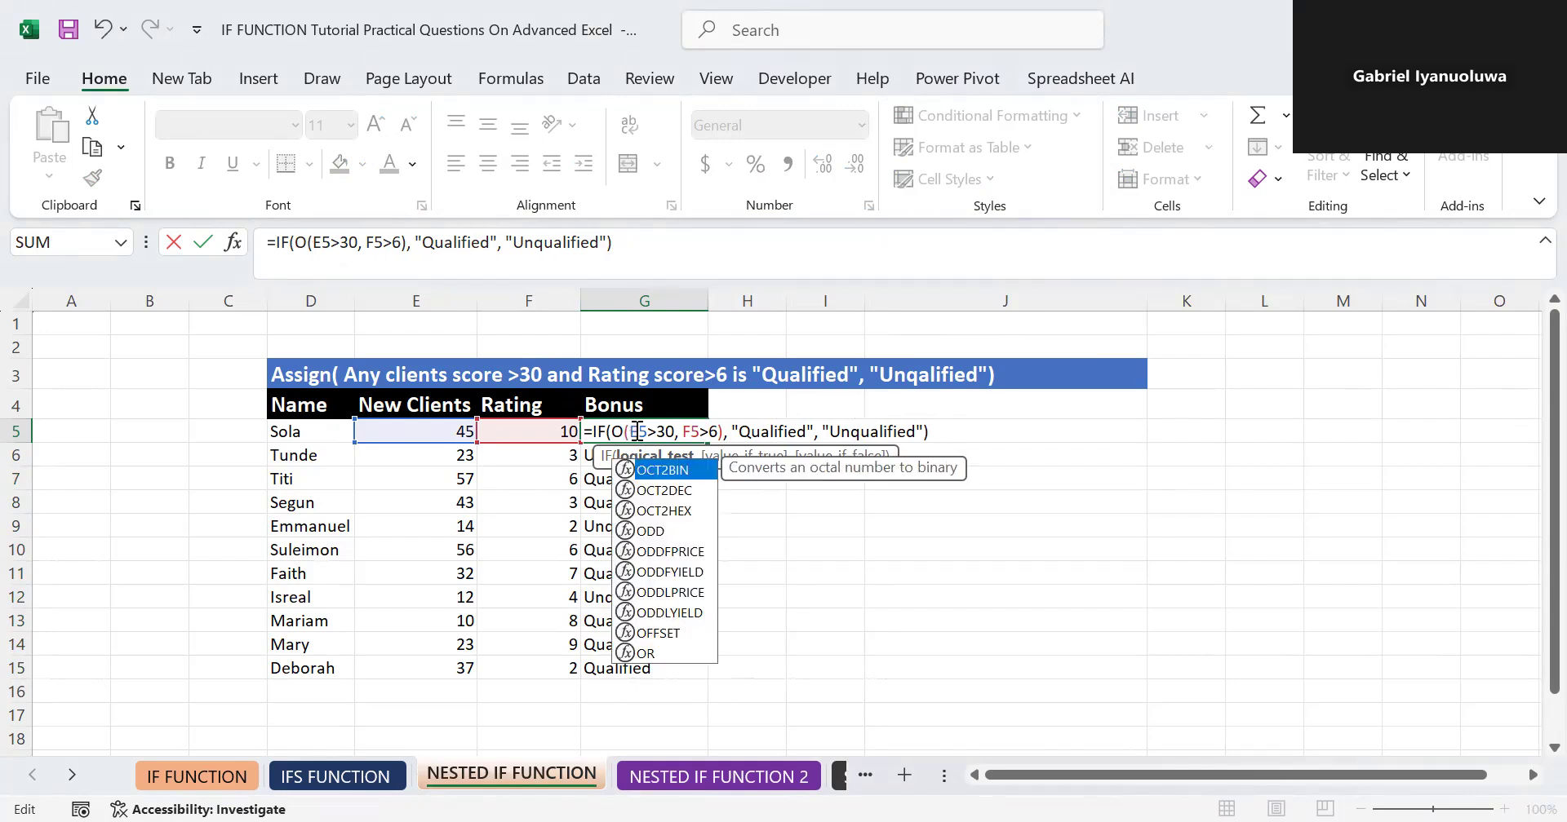
pyautogui.press('BackSpace')
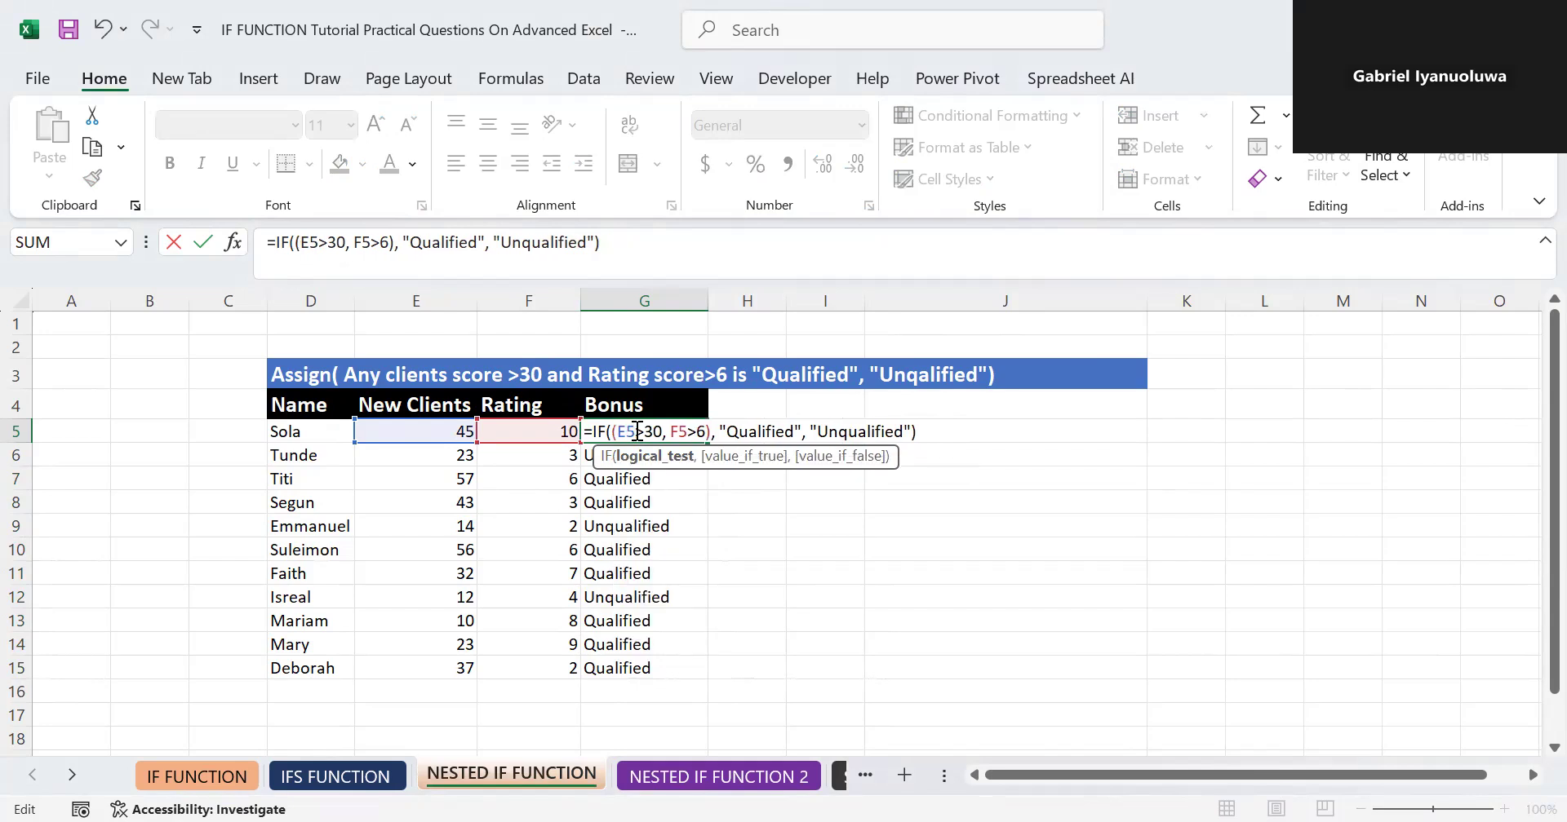
pyautogui.write('an')
pyautogui.press('BackSpace')
pyautogui.press('BackSpace')
pyautogui.write('AND')
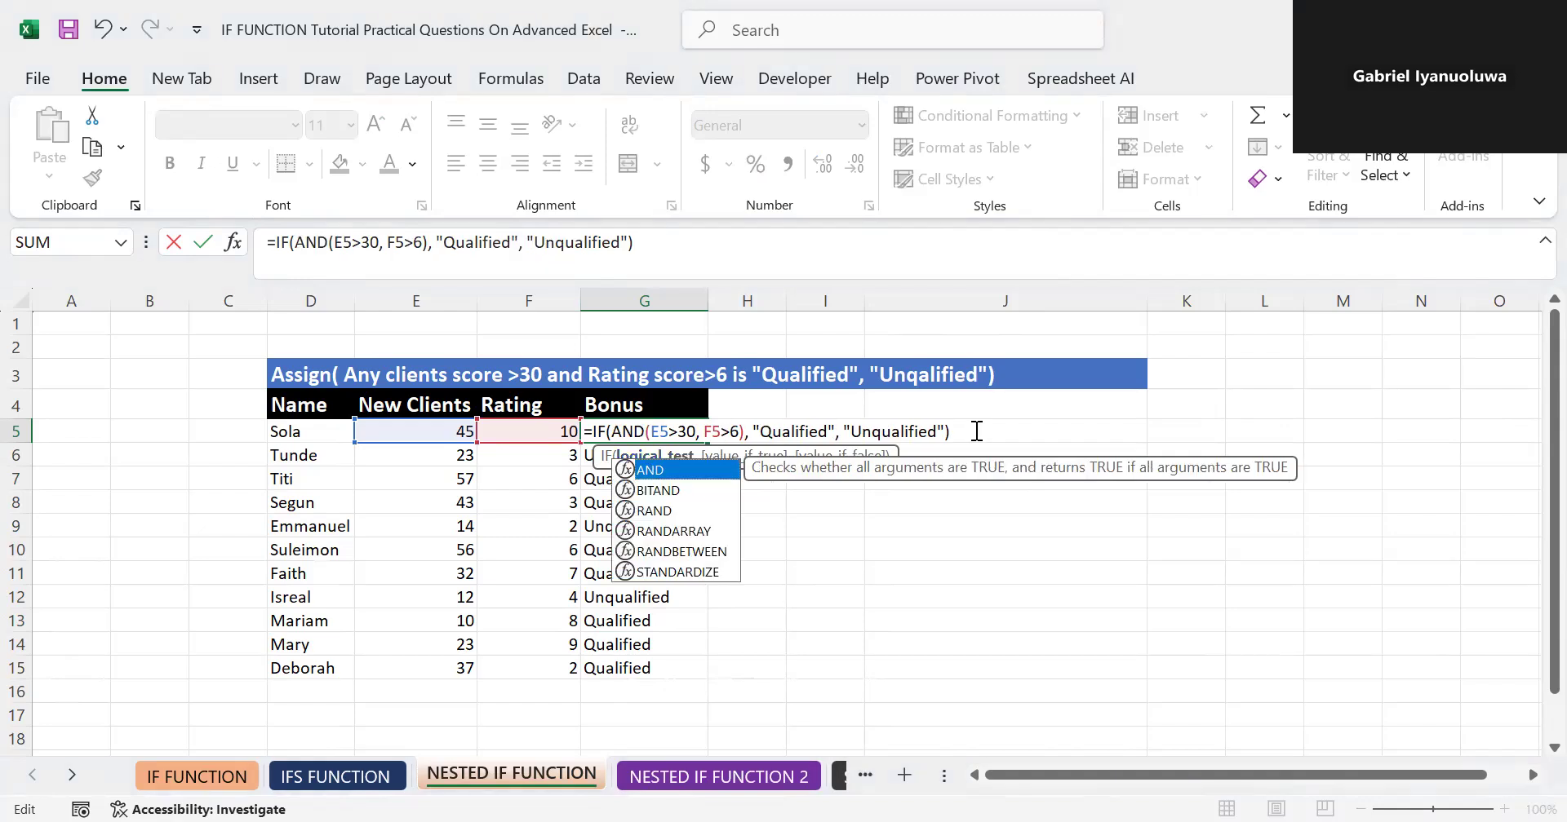
pyautogui.press('Return')
# Refill the Bonus column down to G15 with the restored AND formula from G5.
pyautogui.click(697, 435)
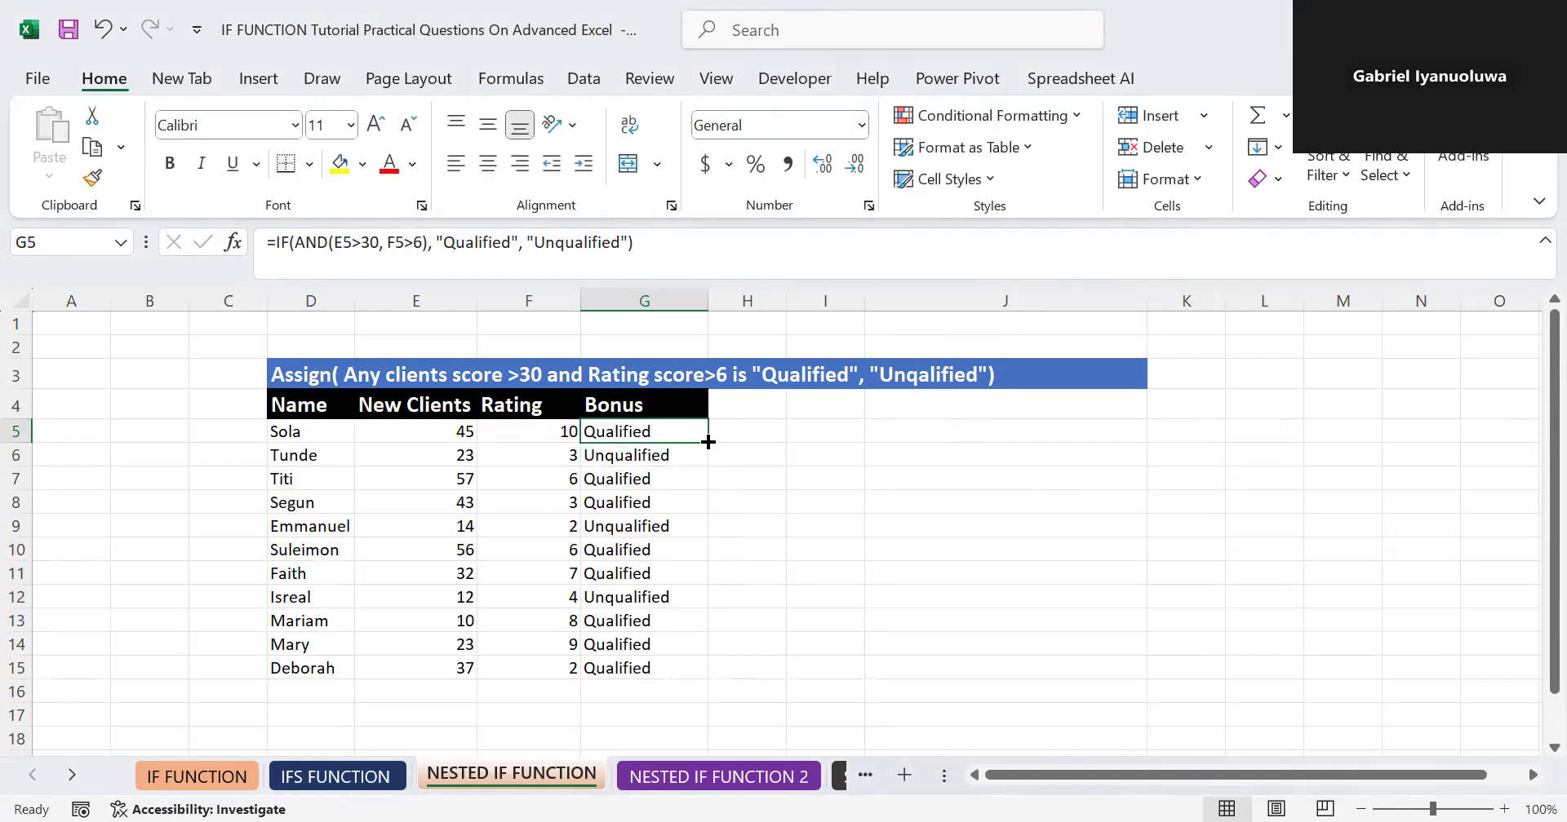
pyautogui.doubleClick(707, 442)
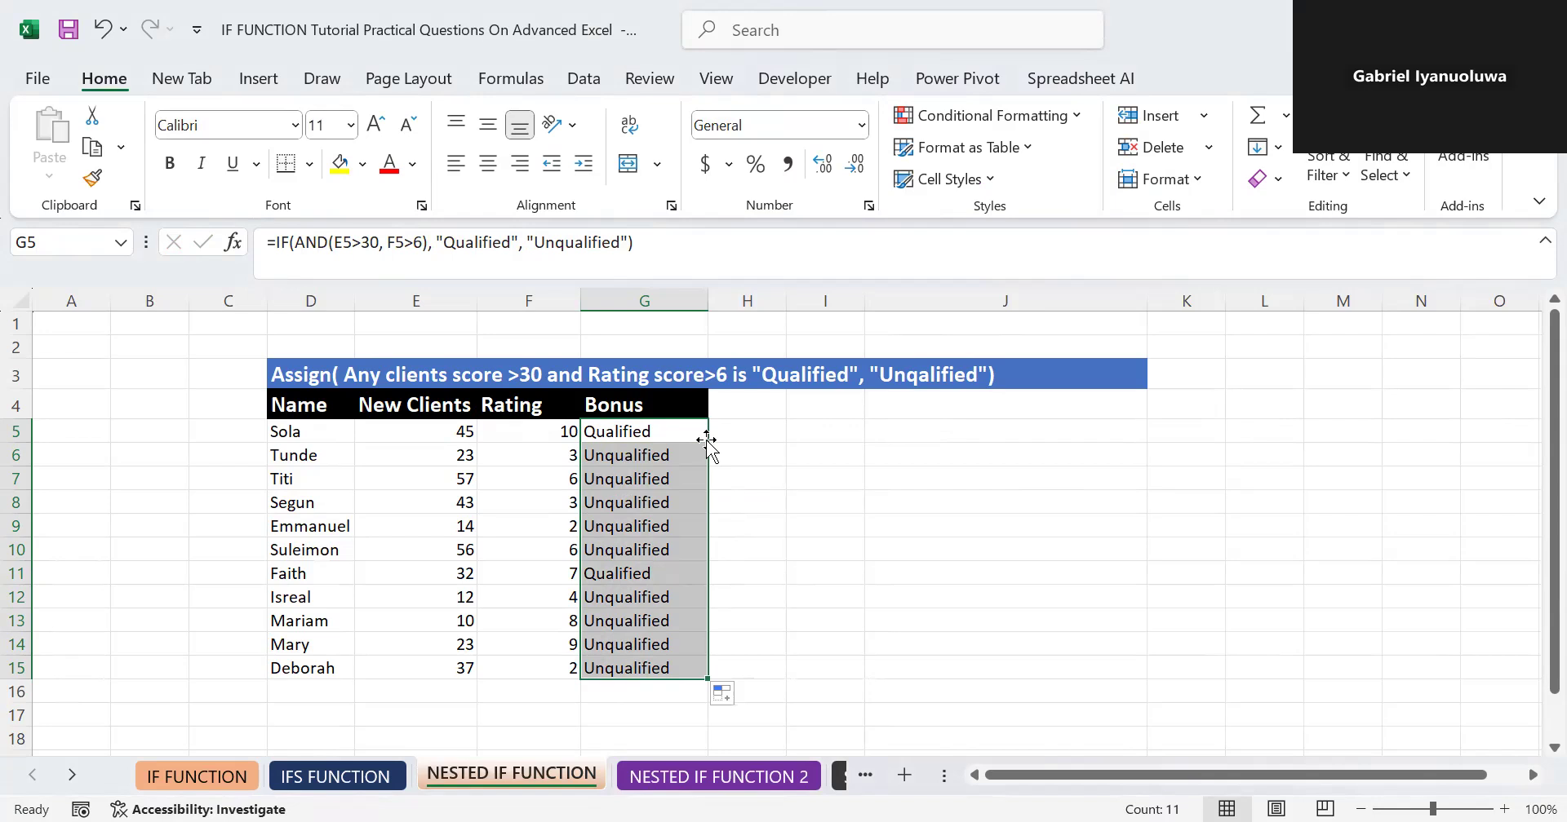
pyautogui.click(638, 423)
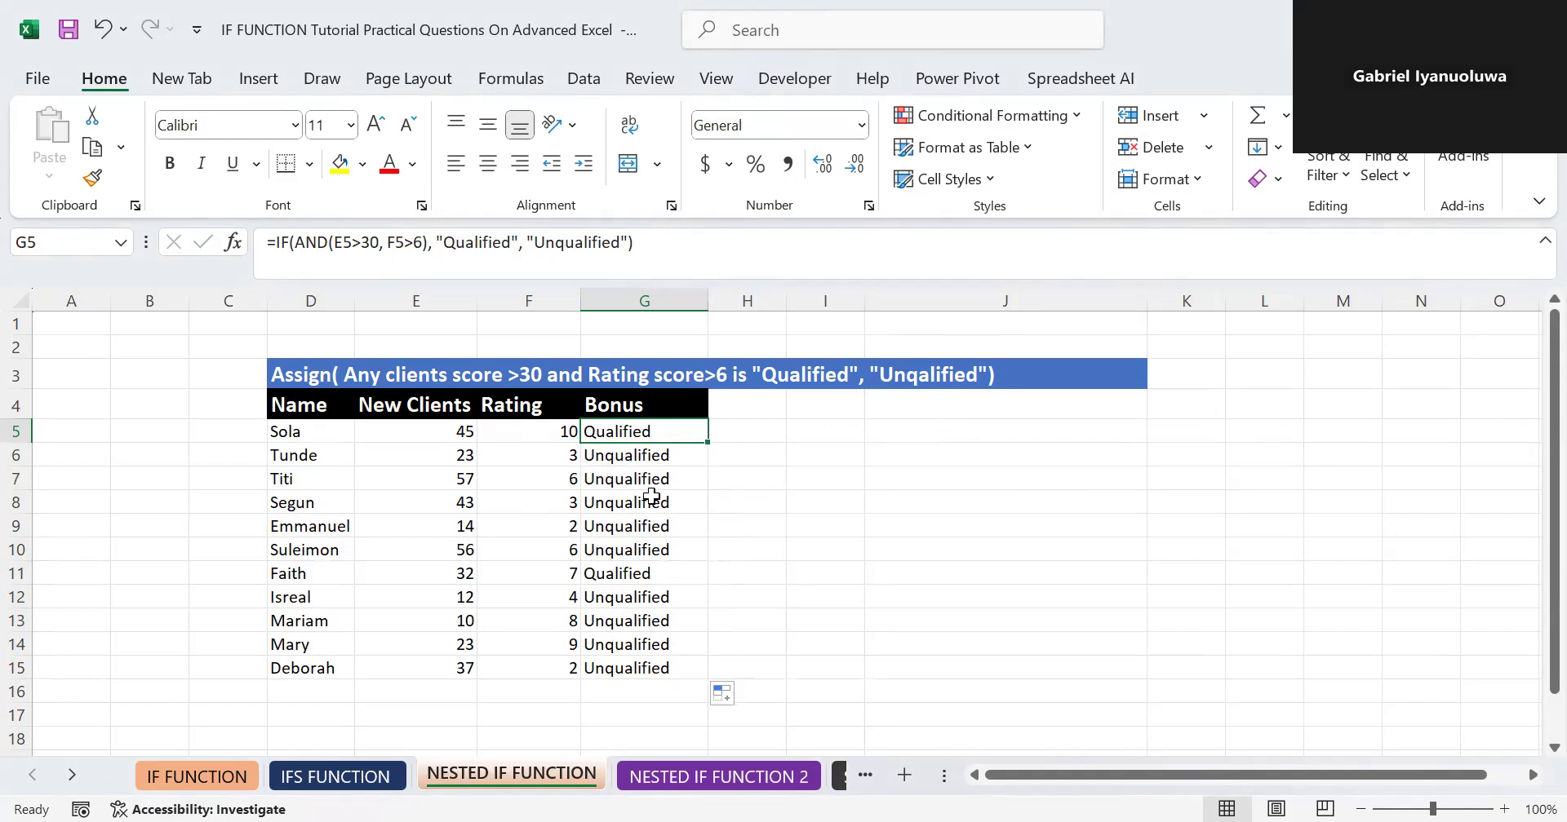
# On the NESTED IF FUNCTION 2 sheet, start an IF formula in F5 returning "Deserve Extra Bonus" when E5>=5000.
pyautogui.click(728, 777)
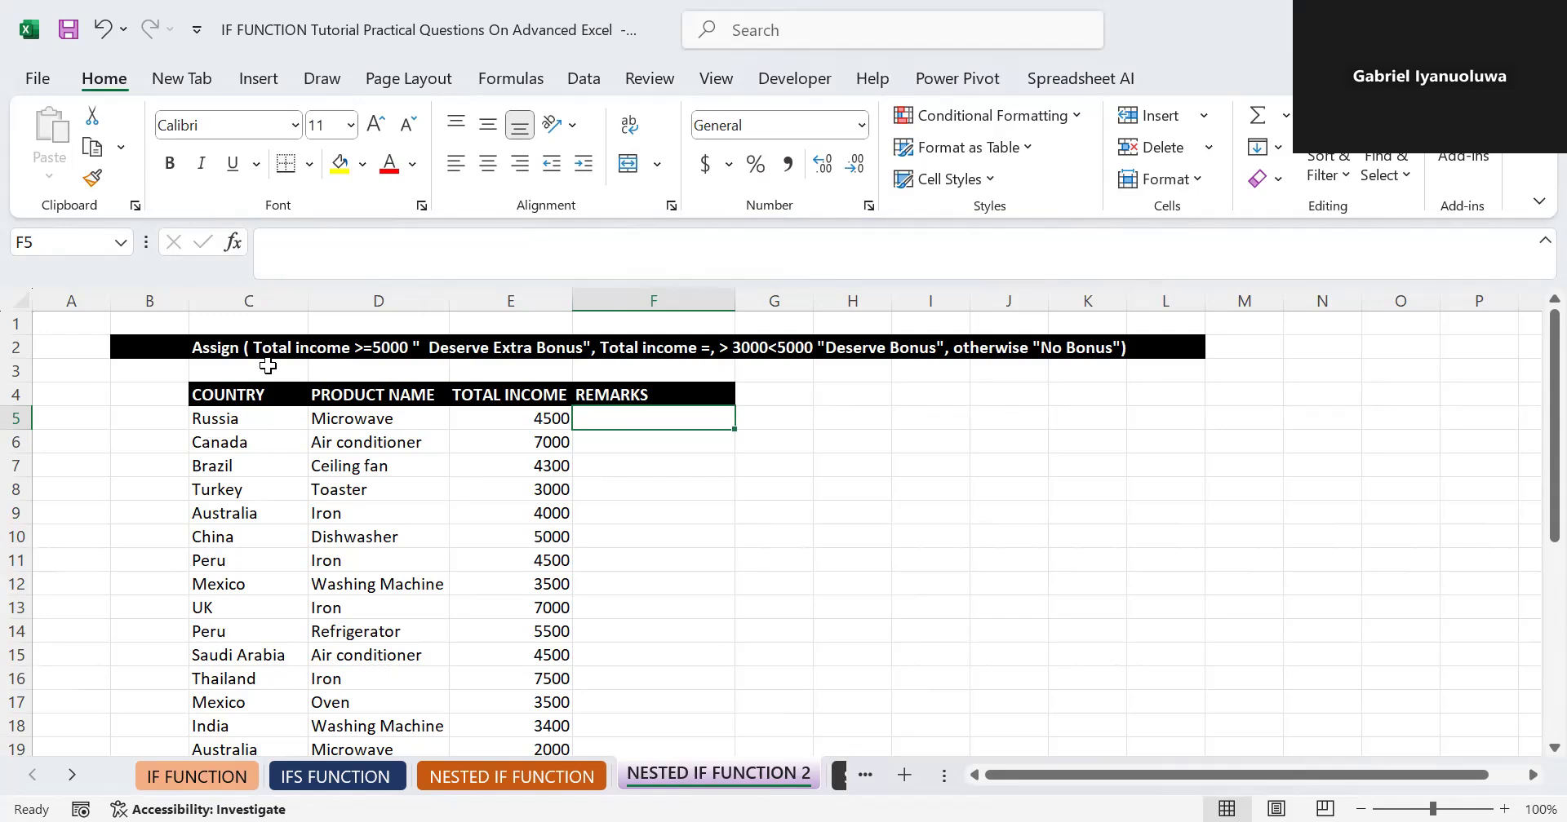
pyautogui.press('F2')
pyautogui.write('=')
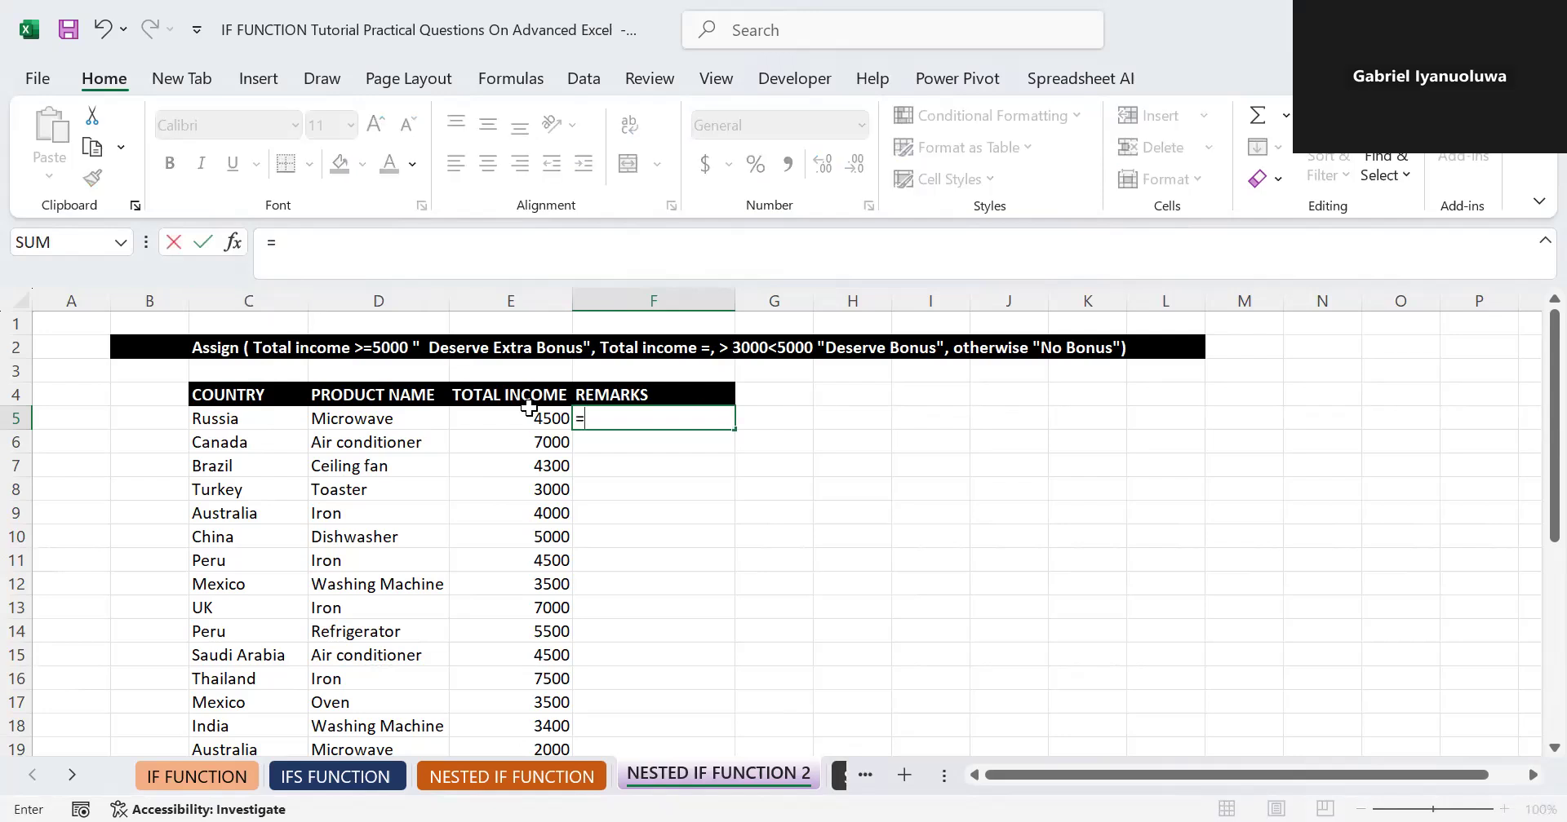
pyautogui.write('f')
pyautogui.press('BackSpace')
pyautogui.write('i')
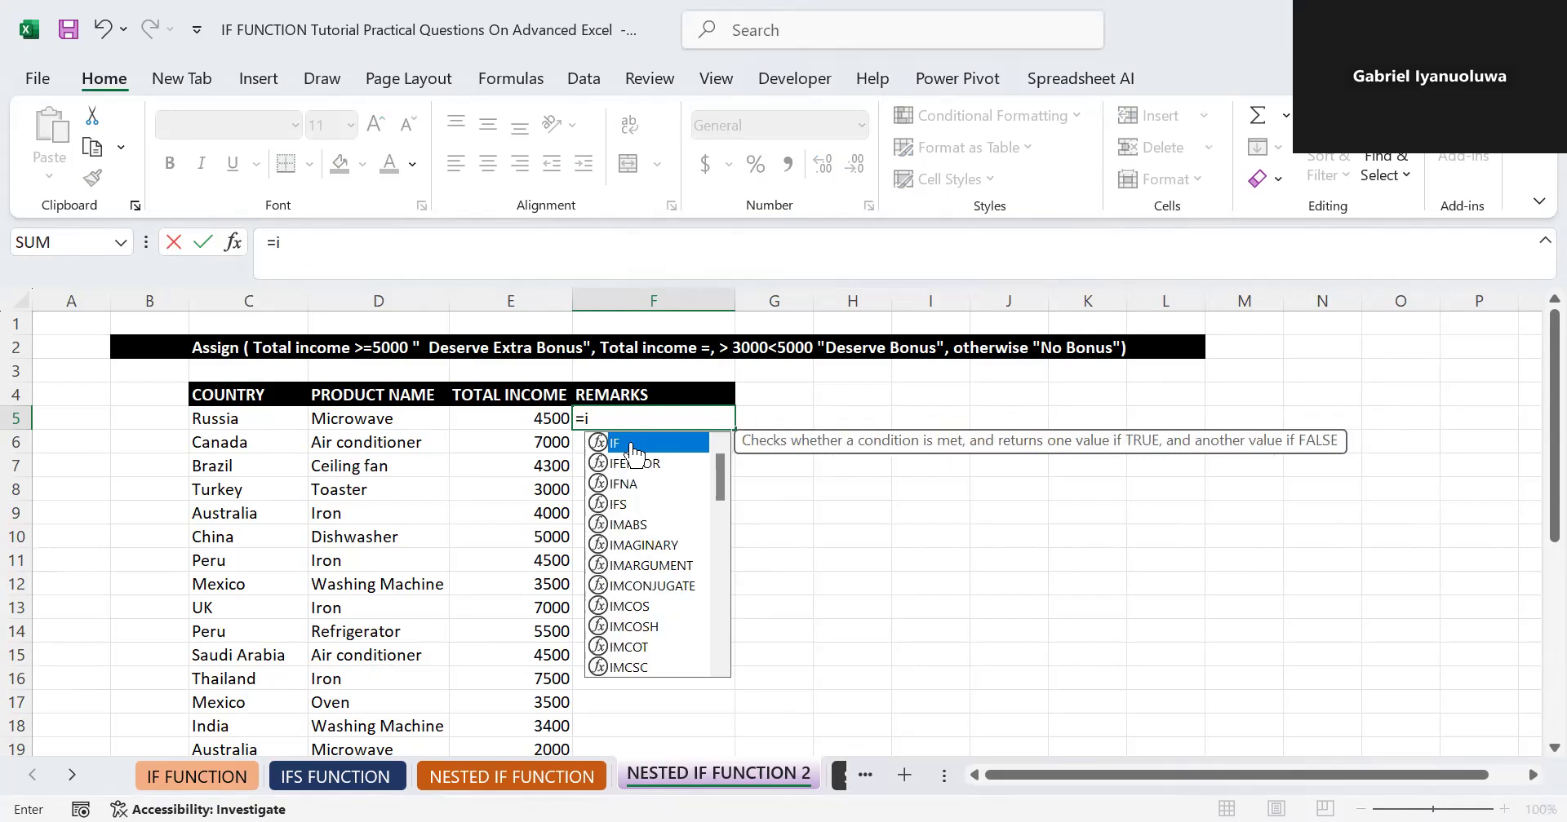
pyautogui.doubleClick(631, 444)
pyautogui.click(542, 421)
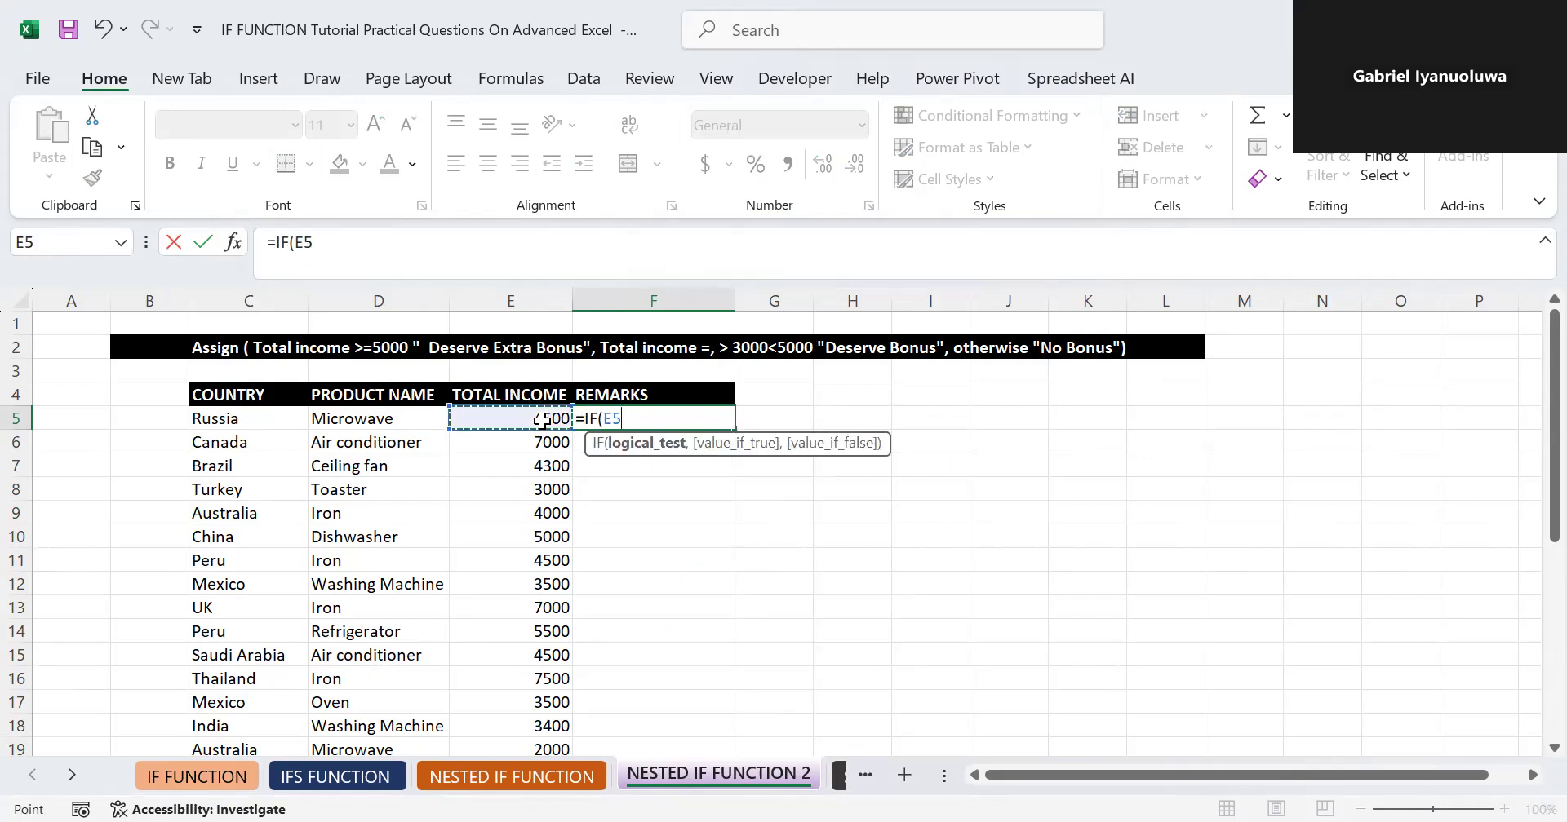
pyautogui.write('>=5000')
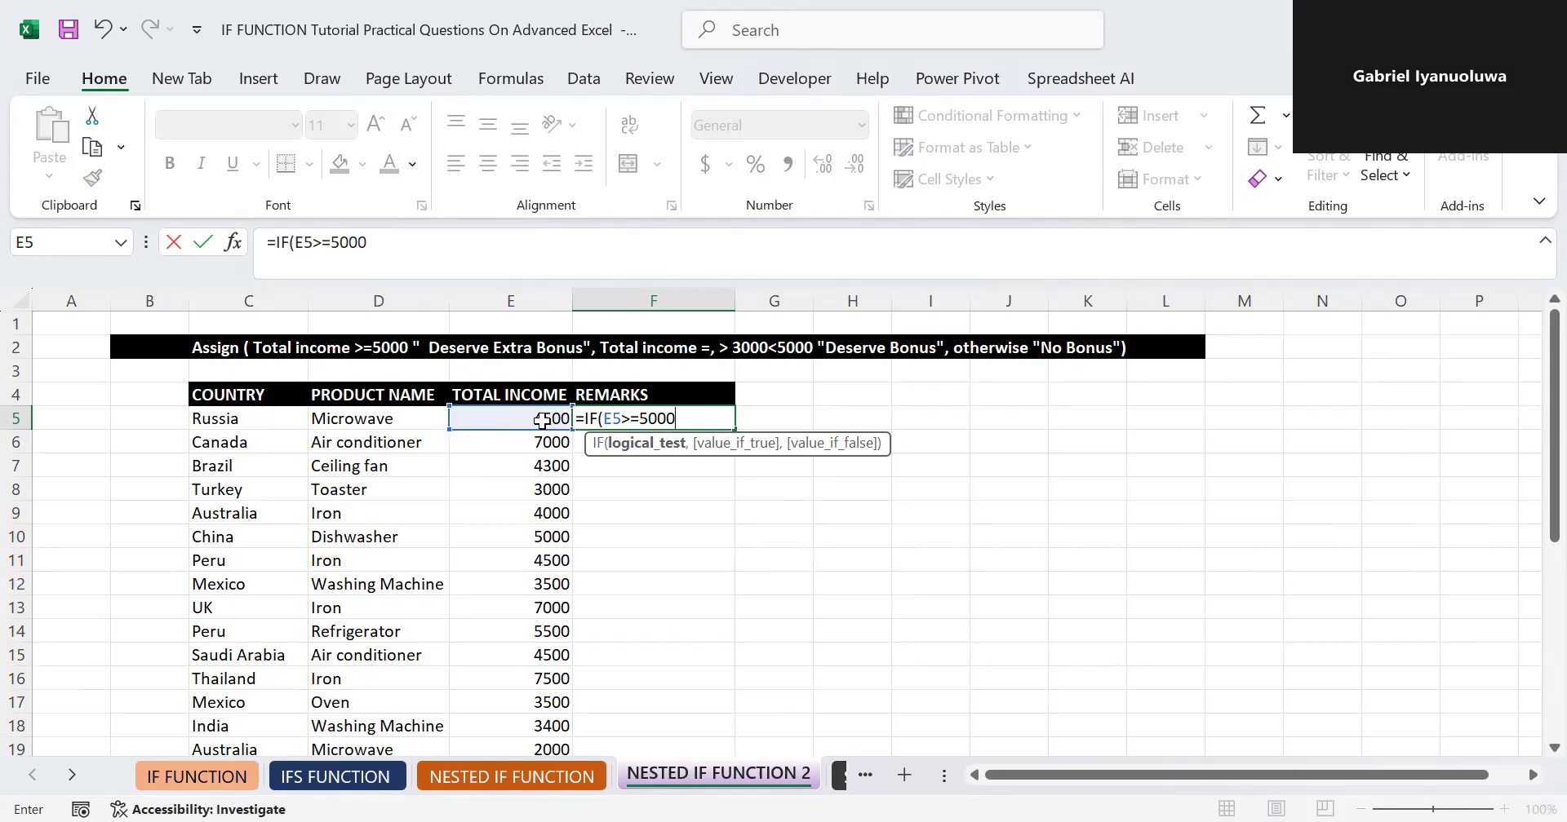
pyautogui.write(', "')
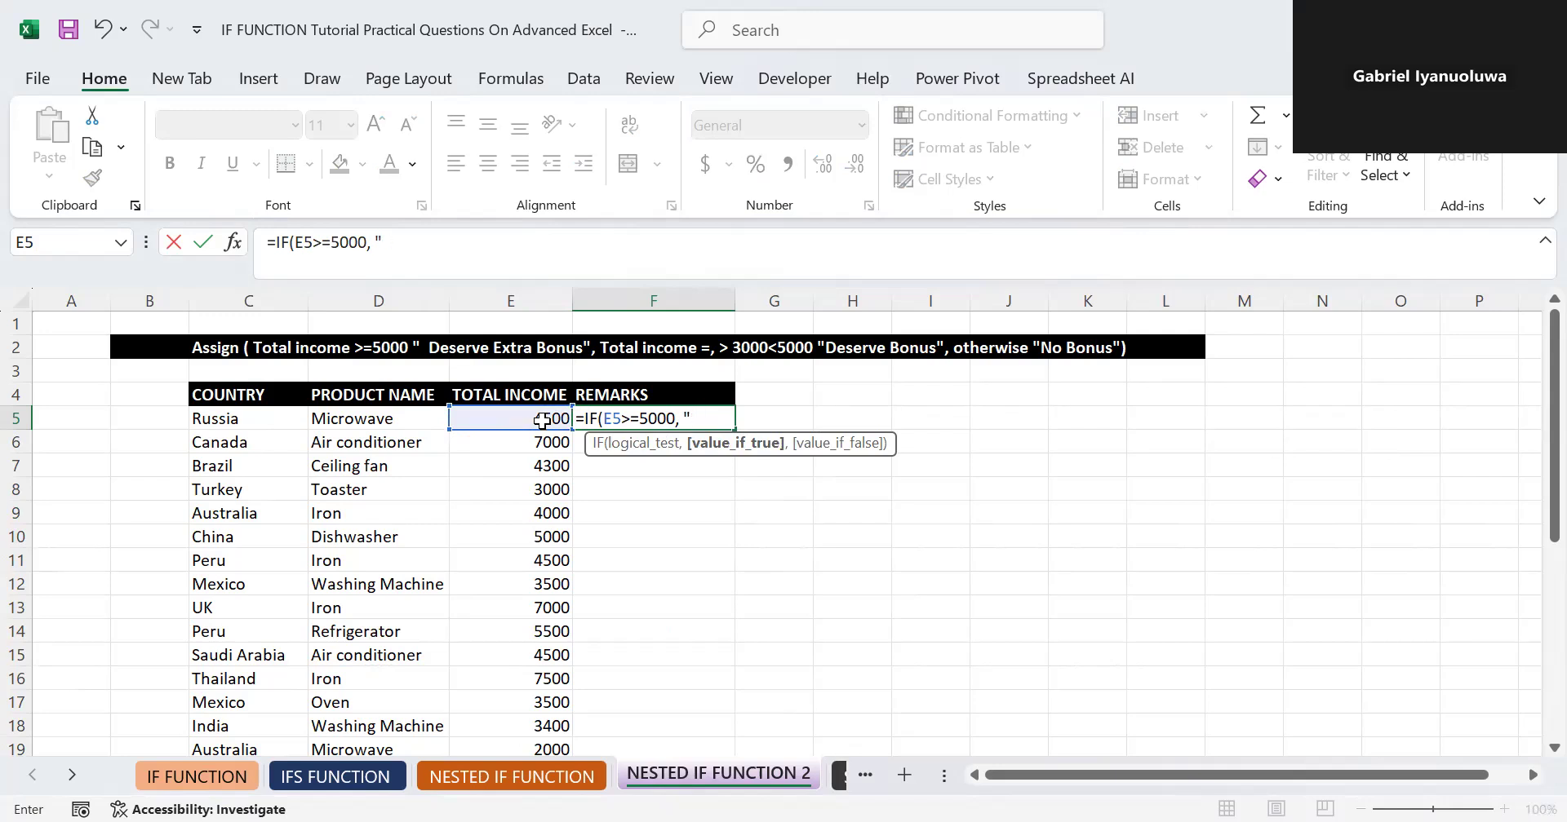
pyautogui.write('Deserve Ex')
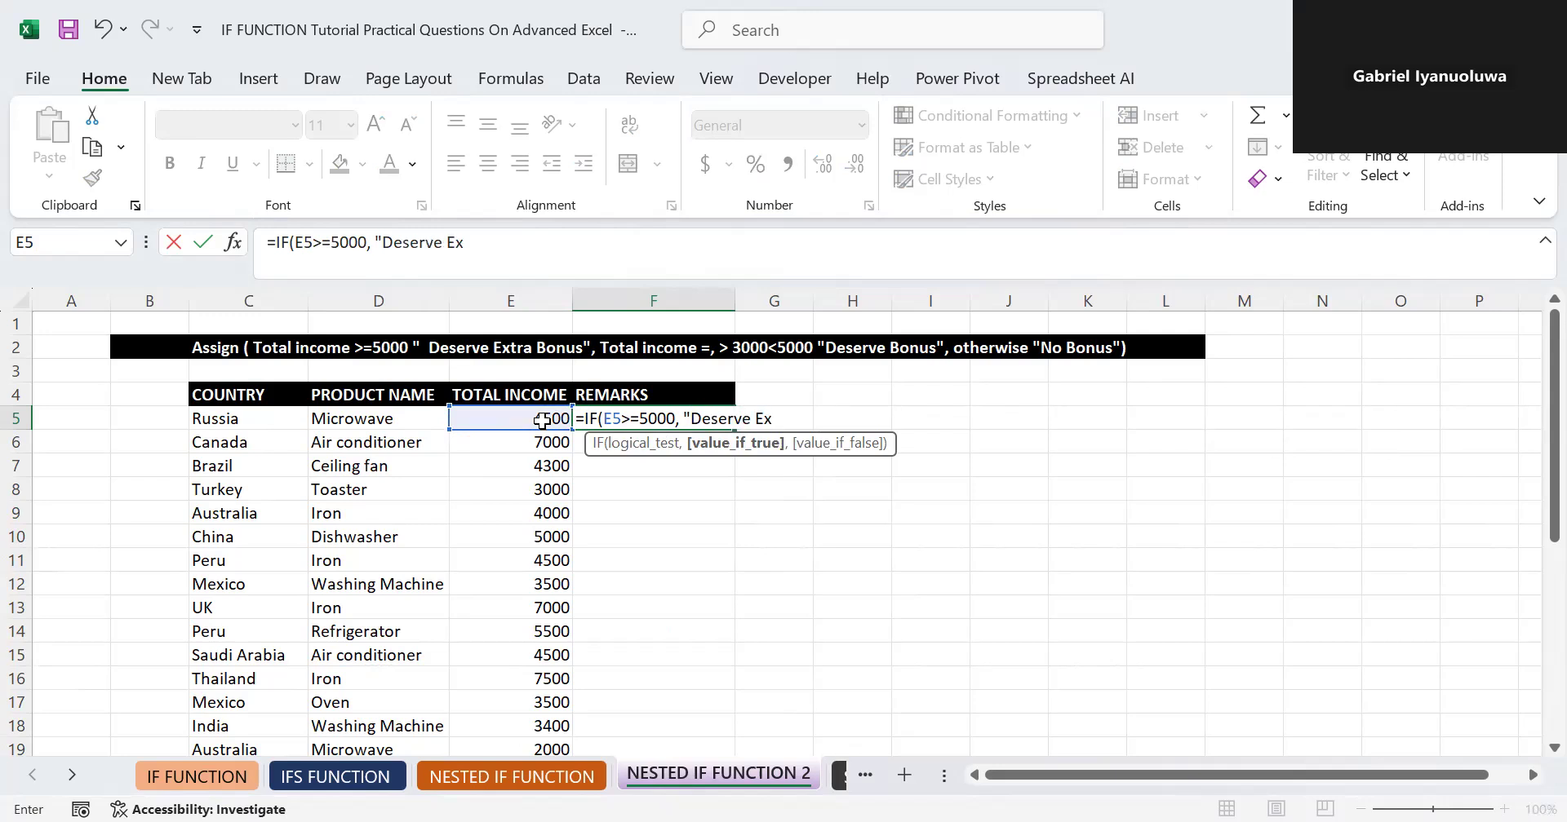
pyautogui.write('tra Bonus"')
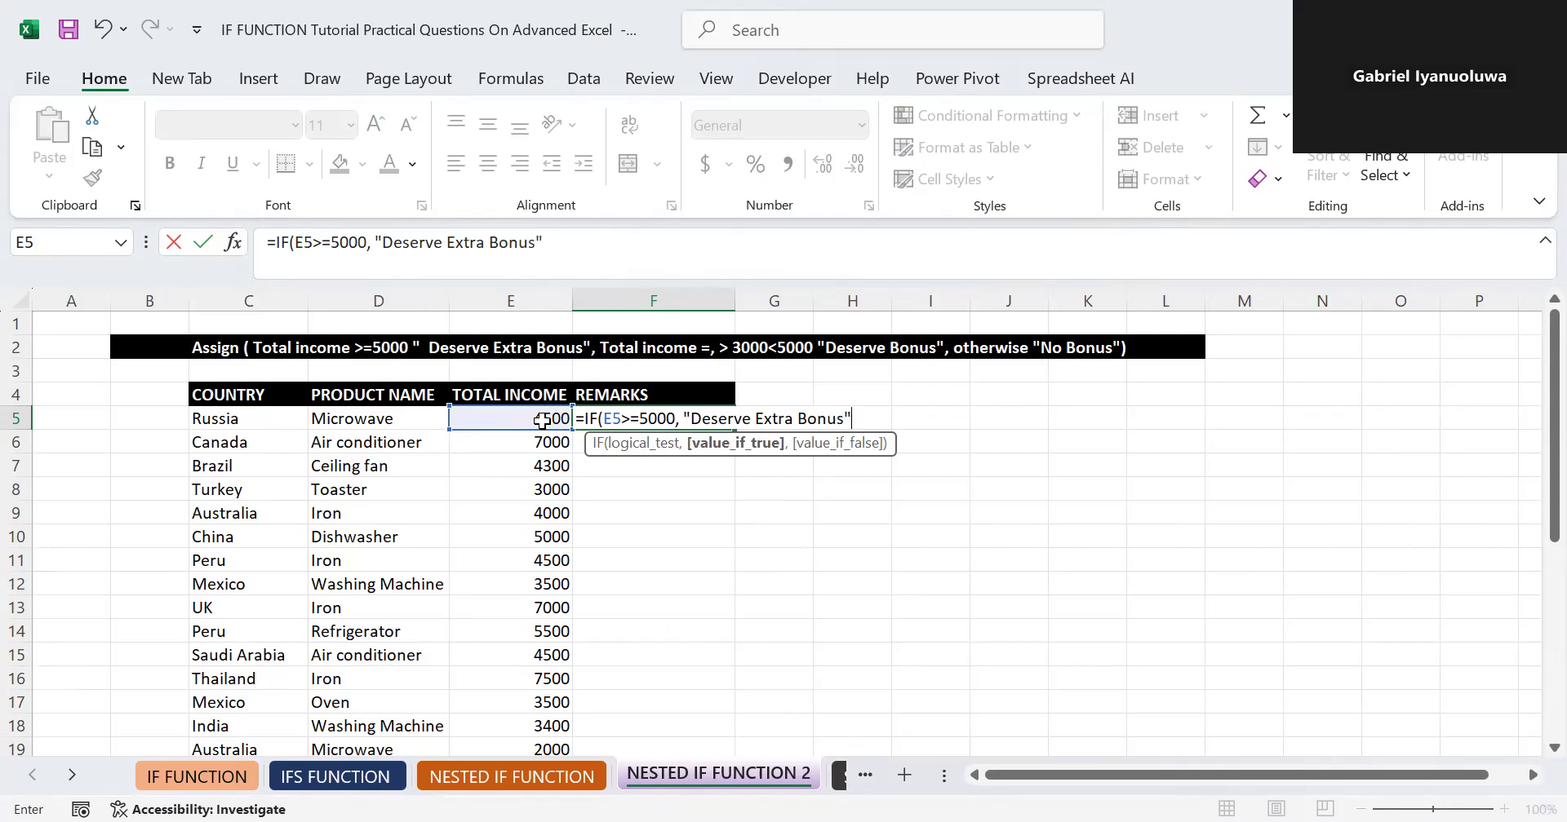
# Nest a second IF as the false value in the F5 formula, returning "Deserve Bonus" when E5>=3000.
pyautogui.write(', ')
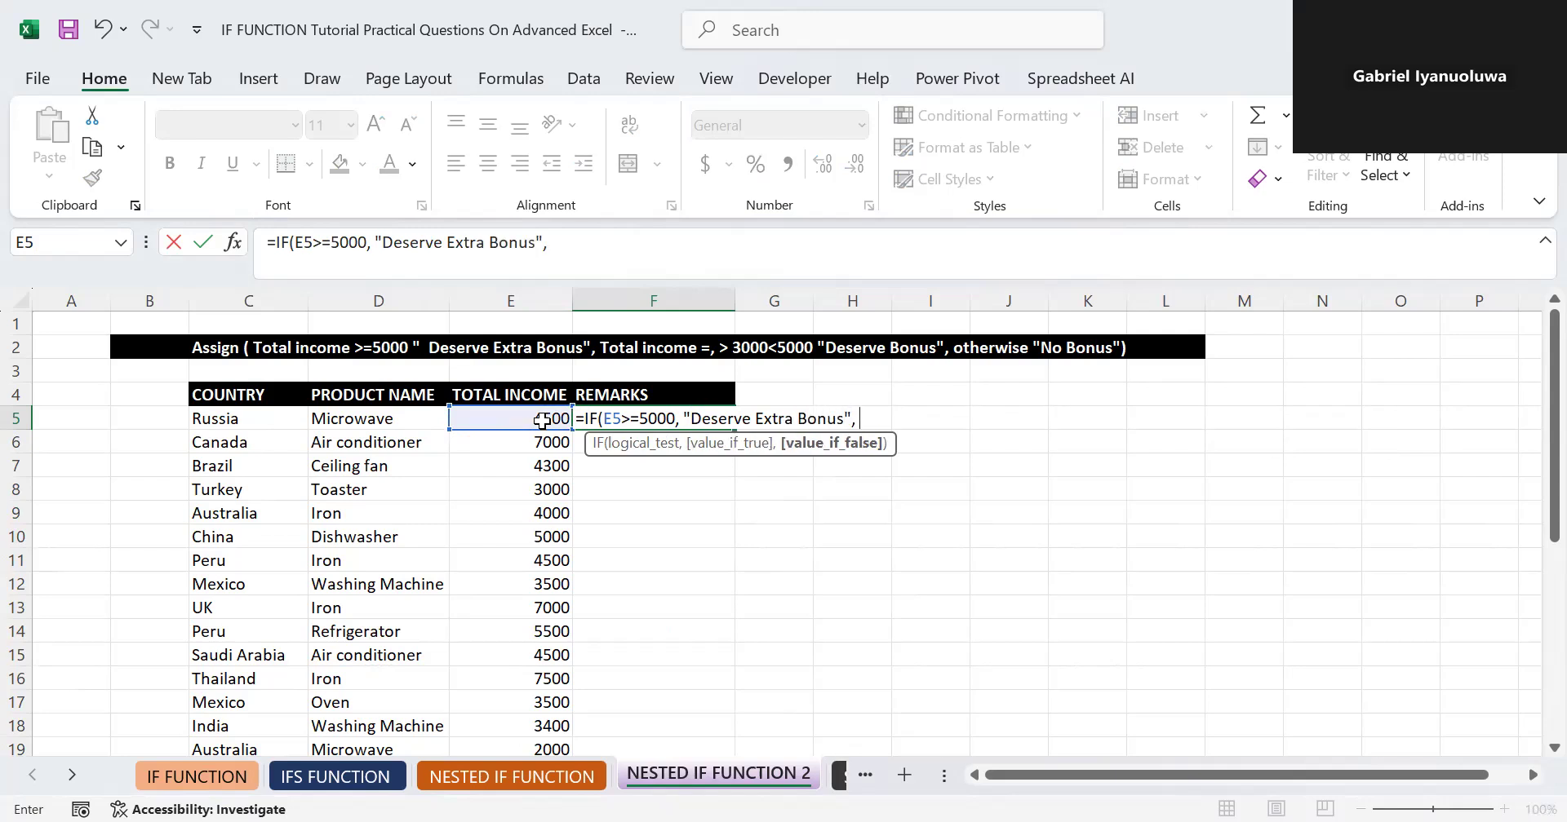
pyautogui.write('if')
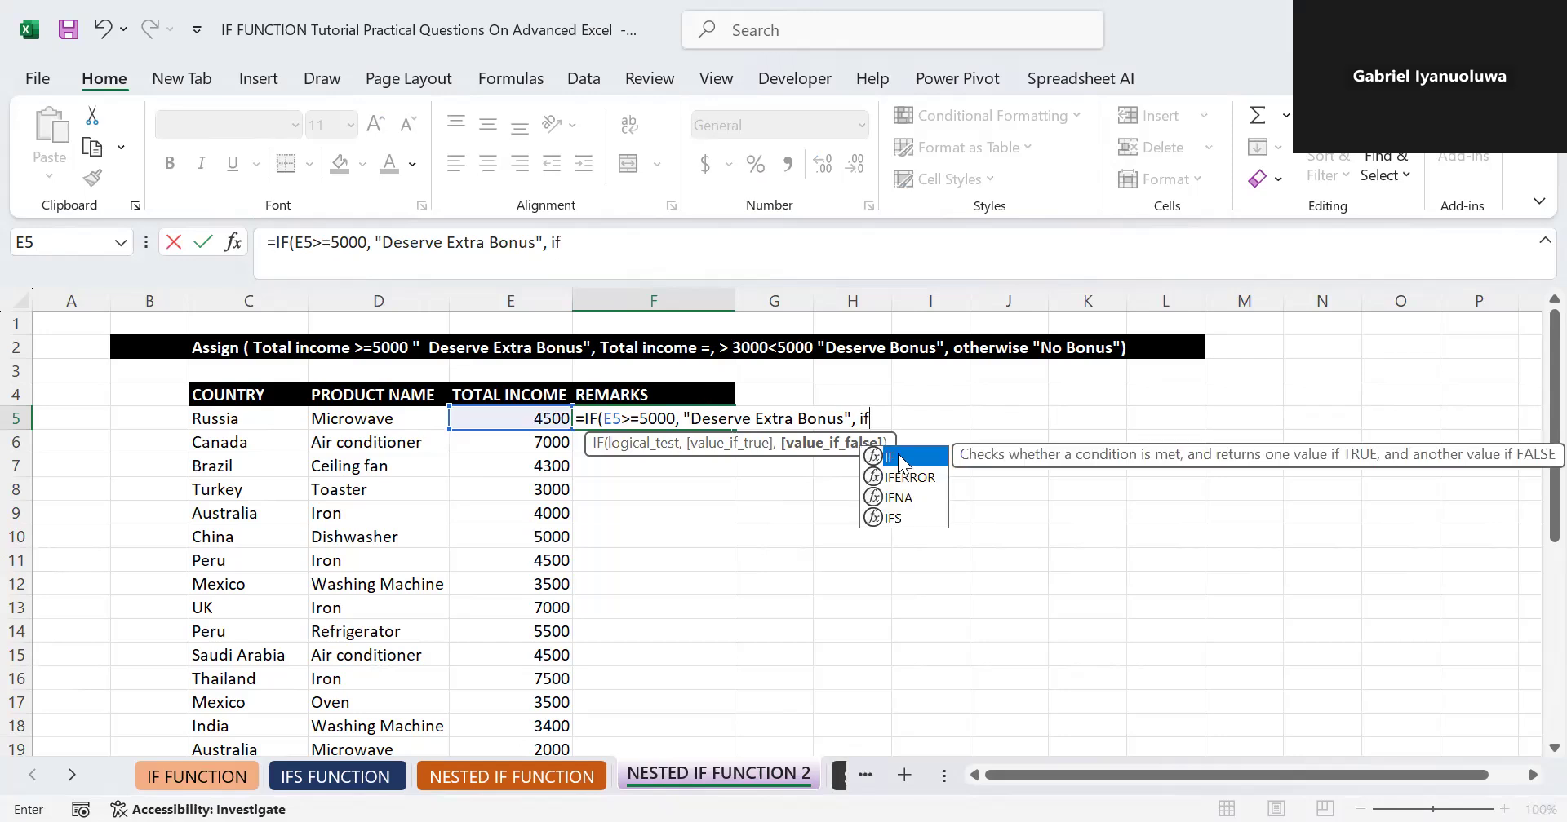
pyautogui.doubleClick(896, 455)
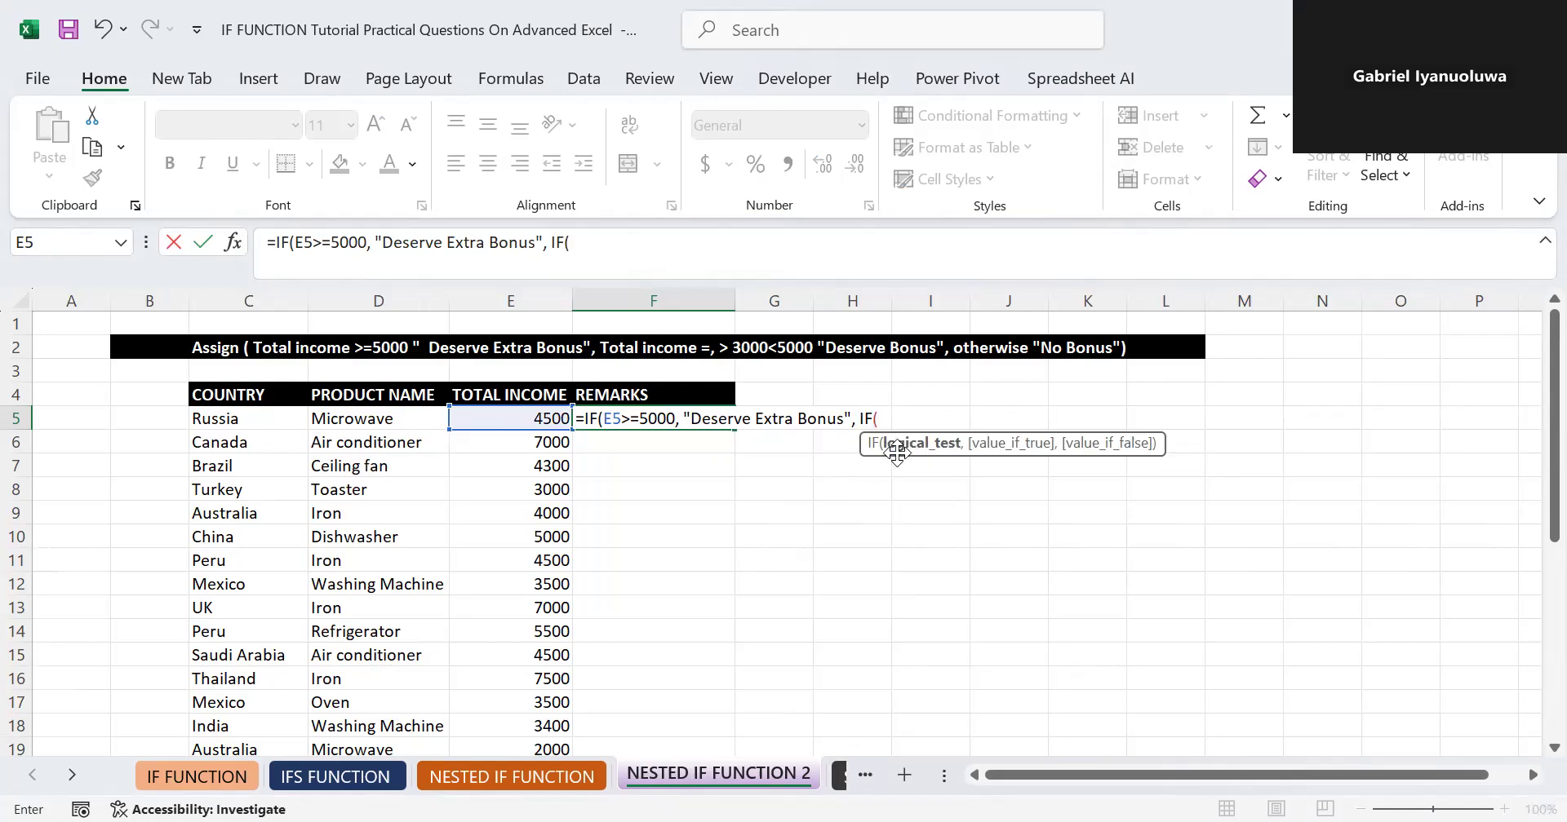
pyautogui.click(531, 418)
pyautogui.write('>')
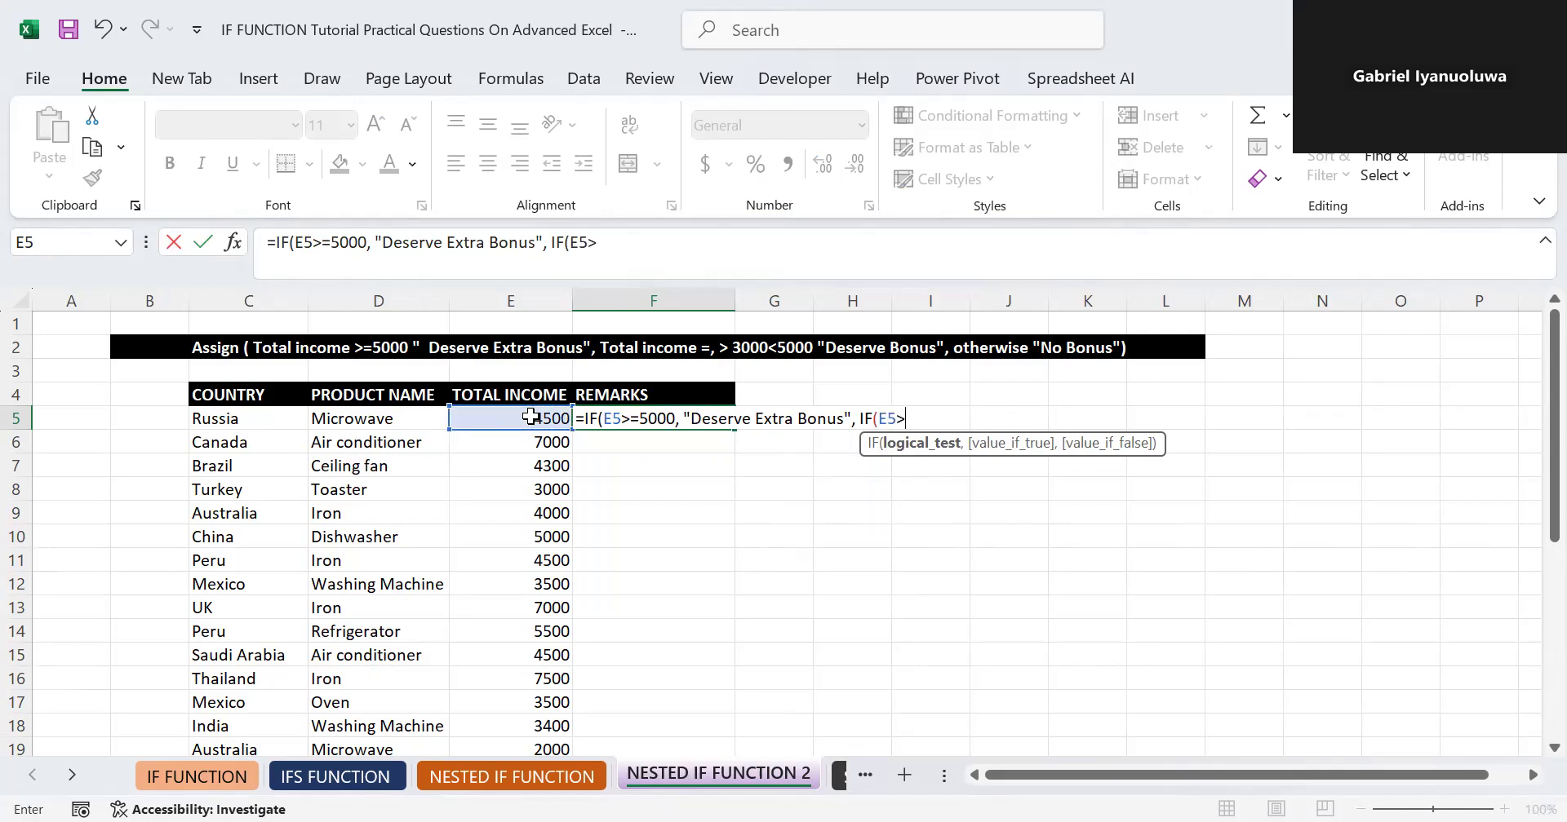
pyautogui.write('=3000, "')
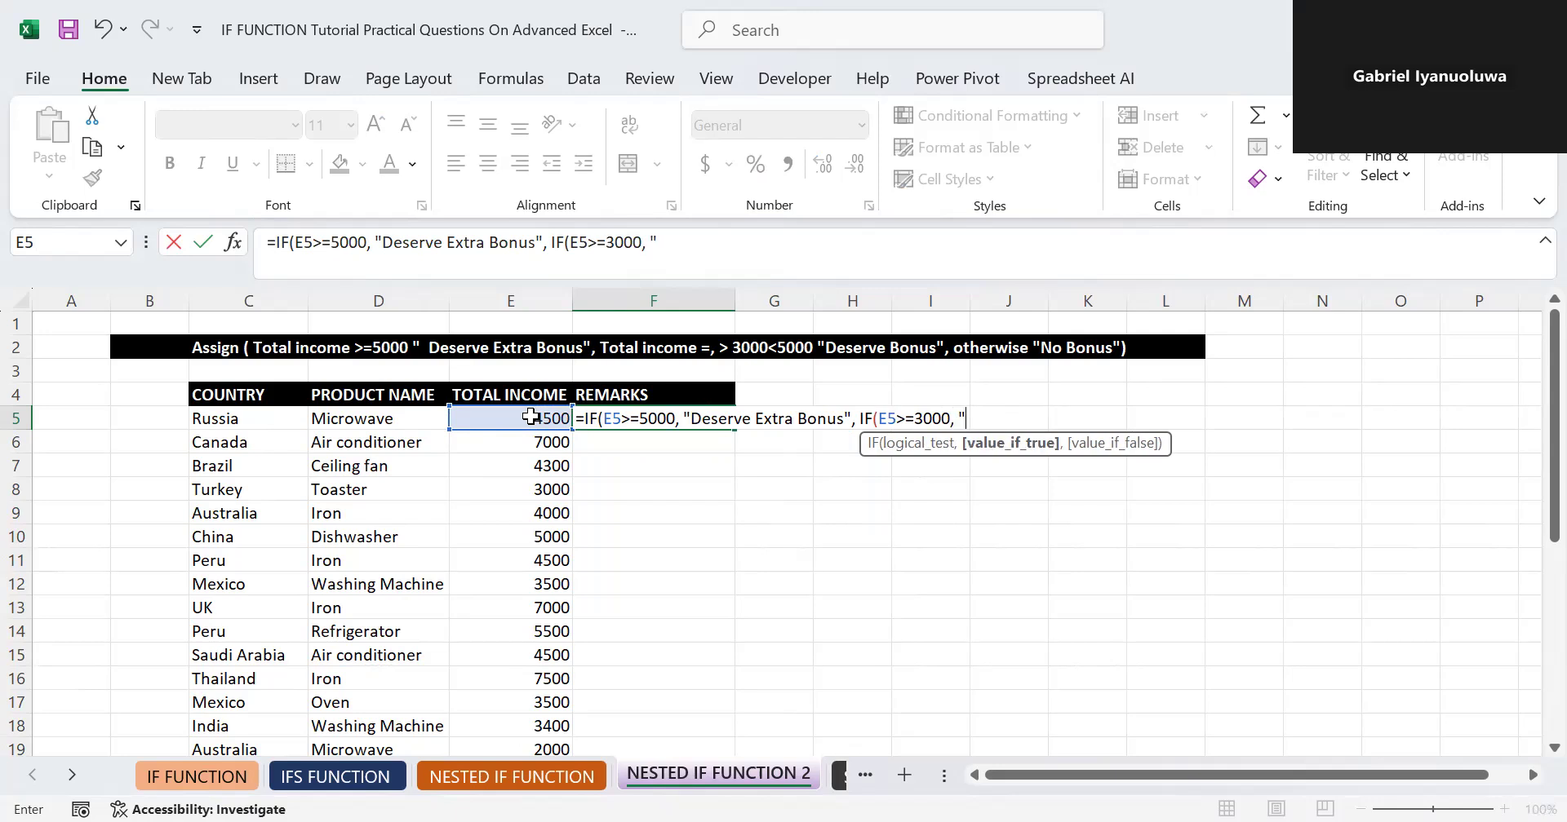
pyautogui.write('Deserve')
pyautogui.write('Bonus",')
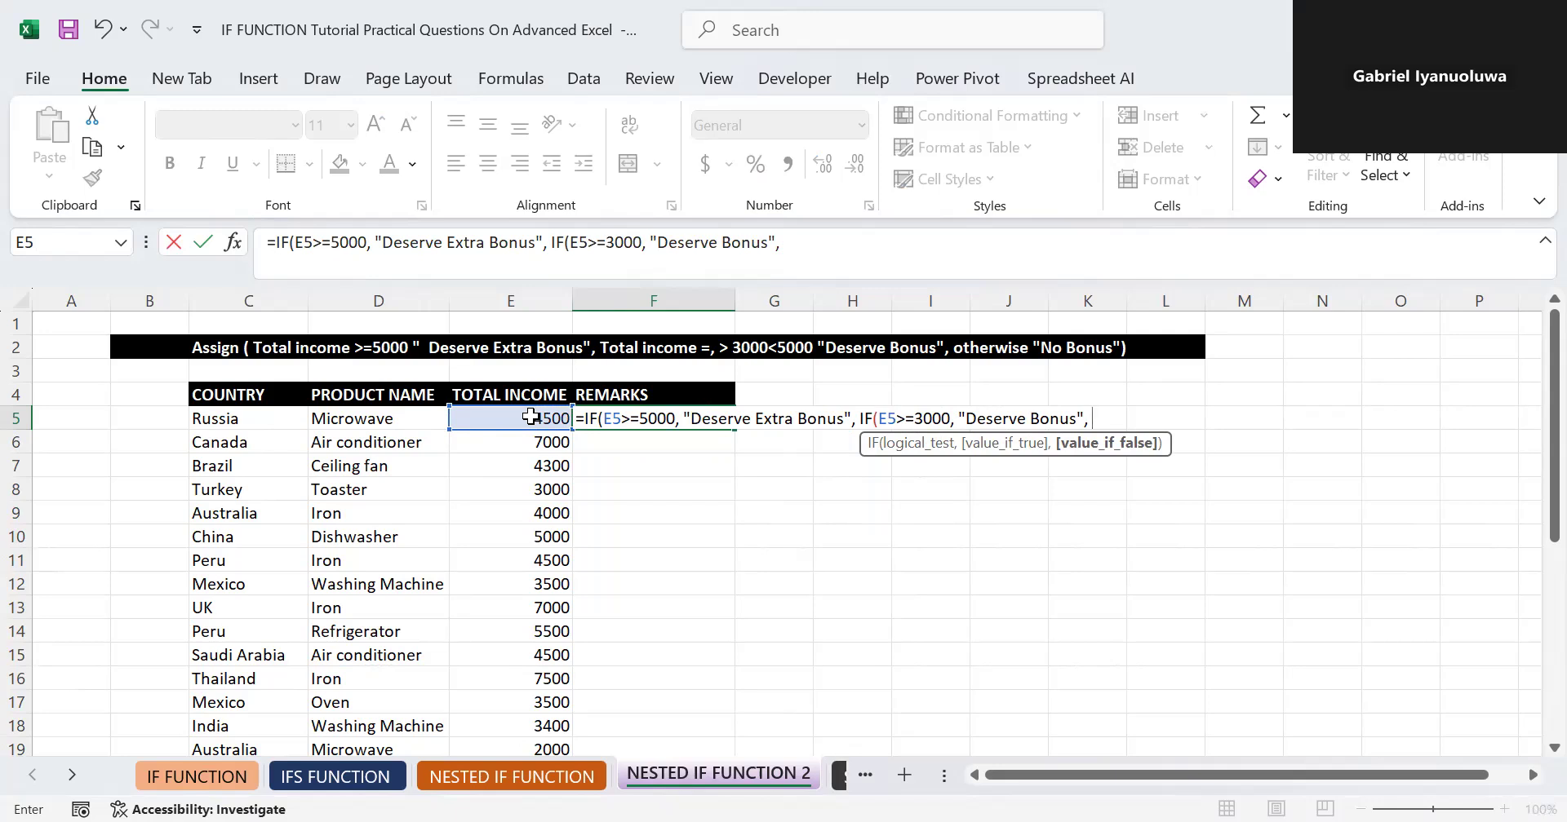
# Complete the nested IF formula in F5 with "No Bonus" as the final false value and enter it.
pyautogui.write('"')
pyautogui.write('No bO')
pyautogui.write('NUS')
pyautogui.press('BackSpace')
pyautogui.press('BackSpace')
pyautogui.press('BackSpace')
pyautogui.press('BackSpace')
pyautogui.press('BackSpace')
pyautogui.write('Bonus')
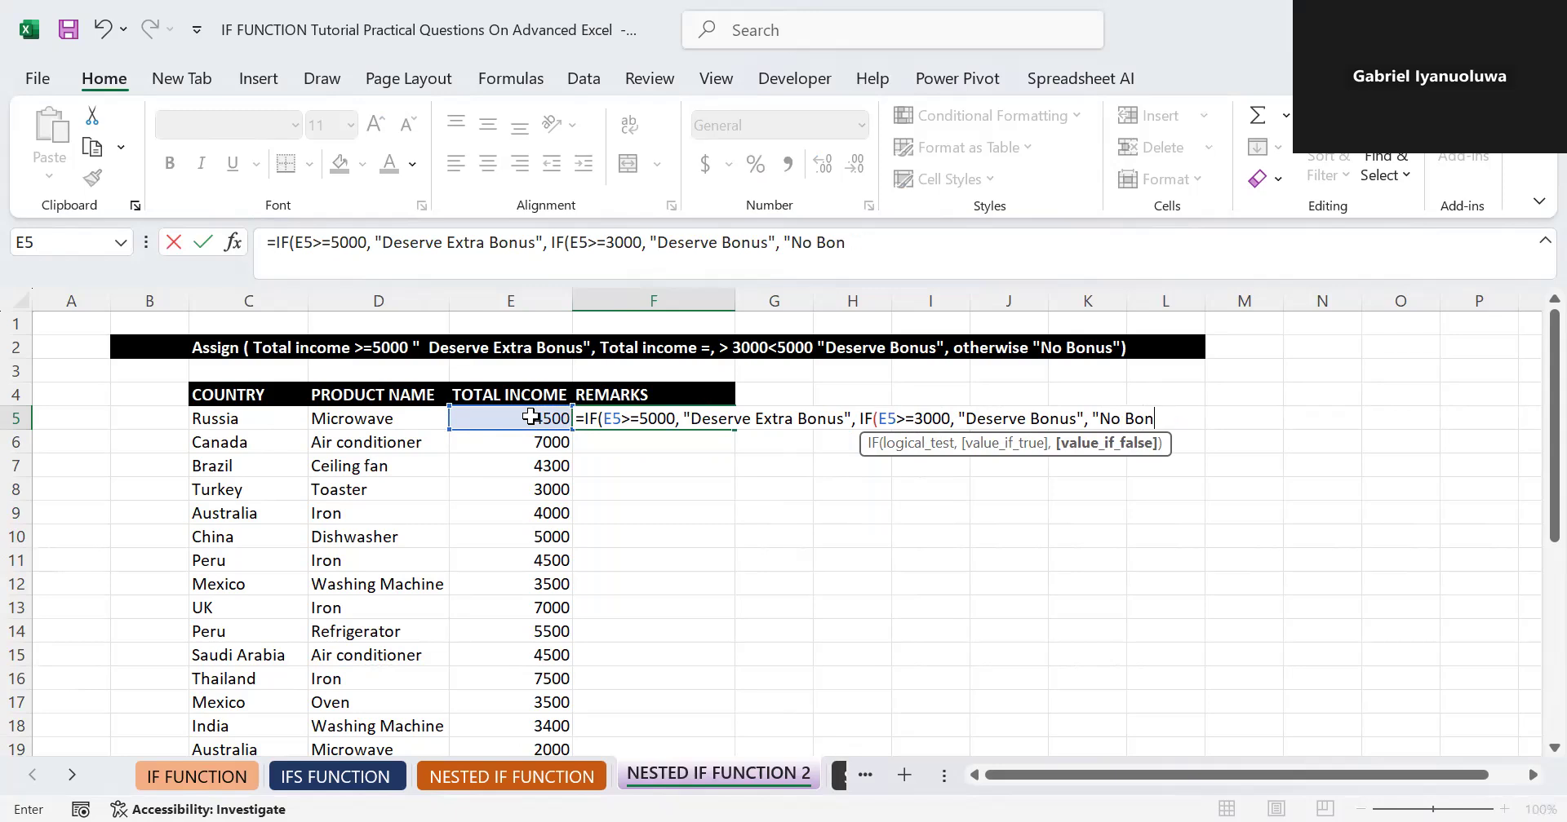
pyautogui.write('"))')
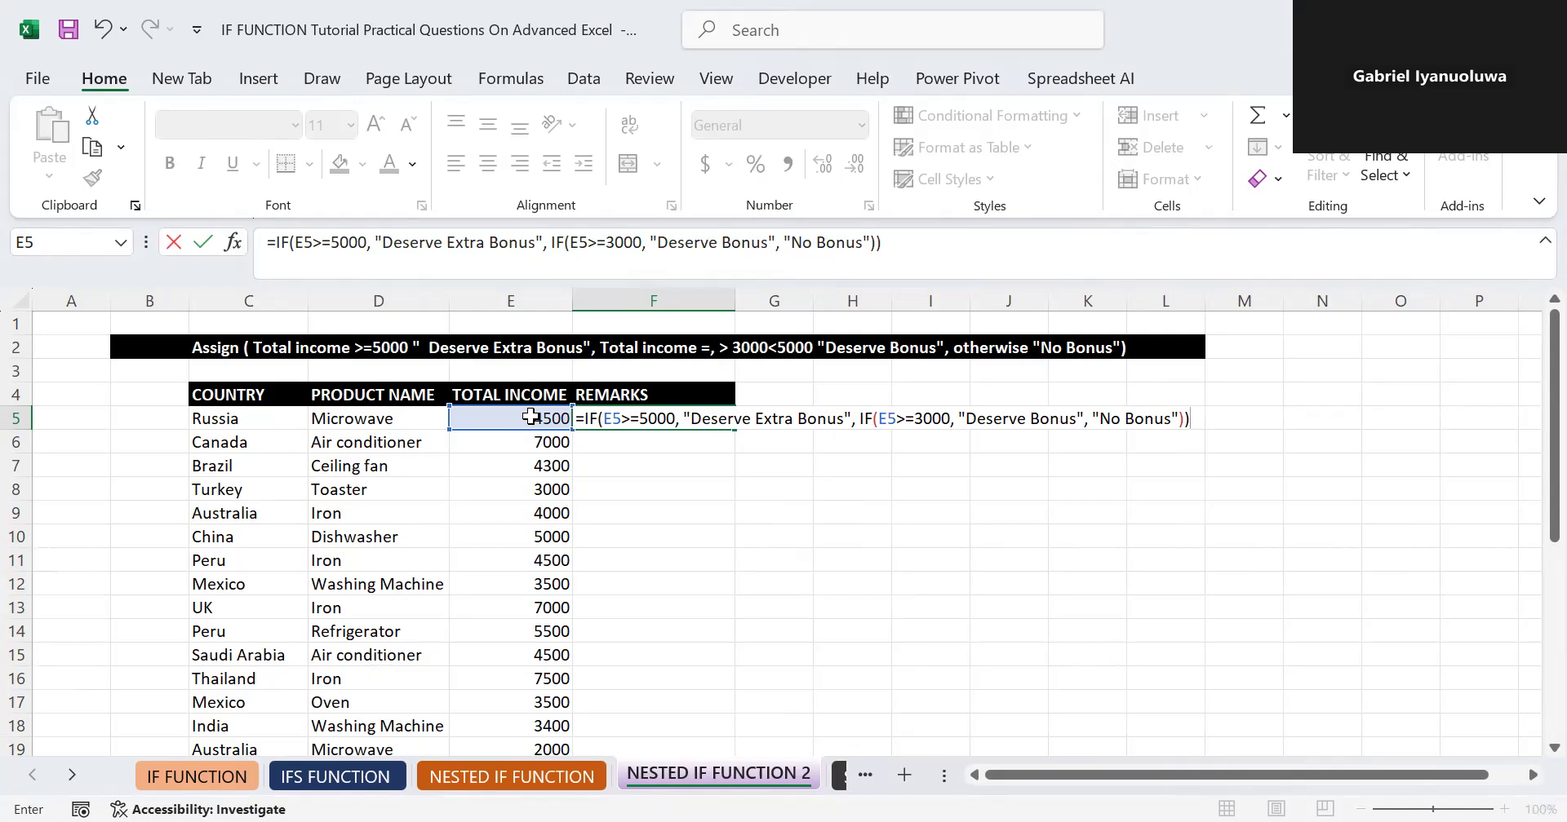
pyautogui.press('Return')
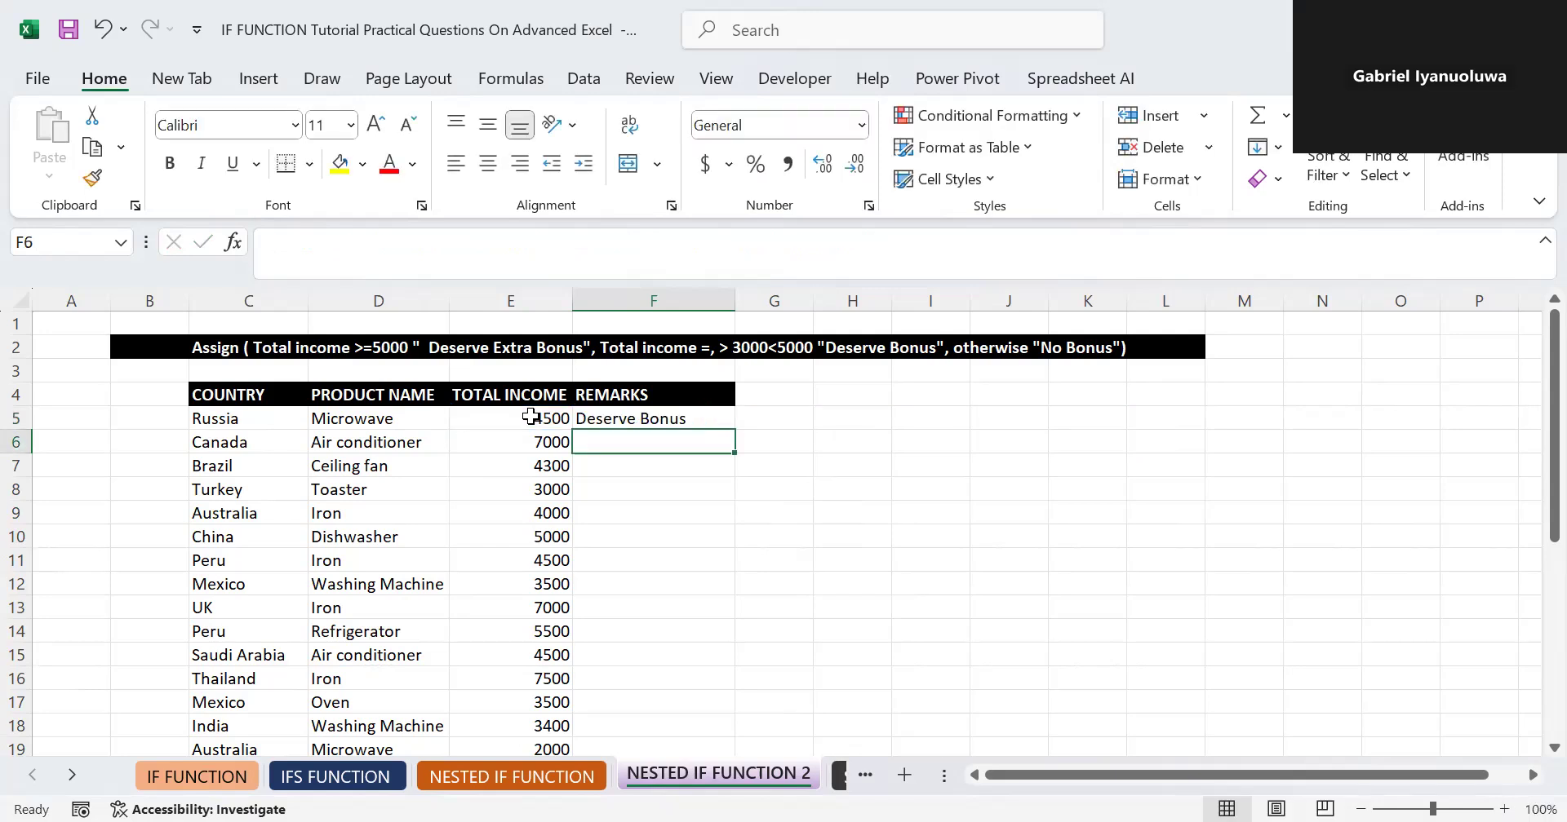
# Fill the nested IF formula from F5 down the whole Remarks column and reselect F5.
pyautogui.click(630, 419)
pyautogui.doubleClick(734, 430)
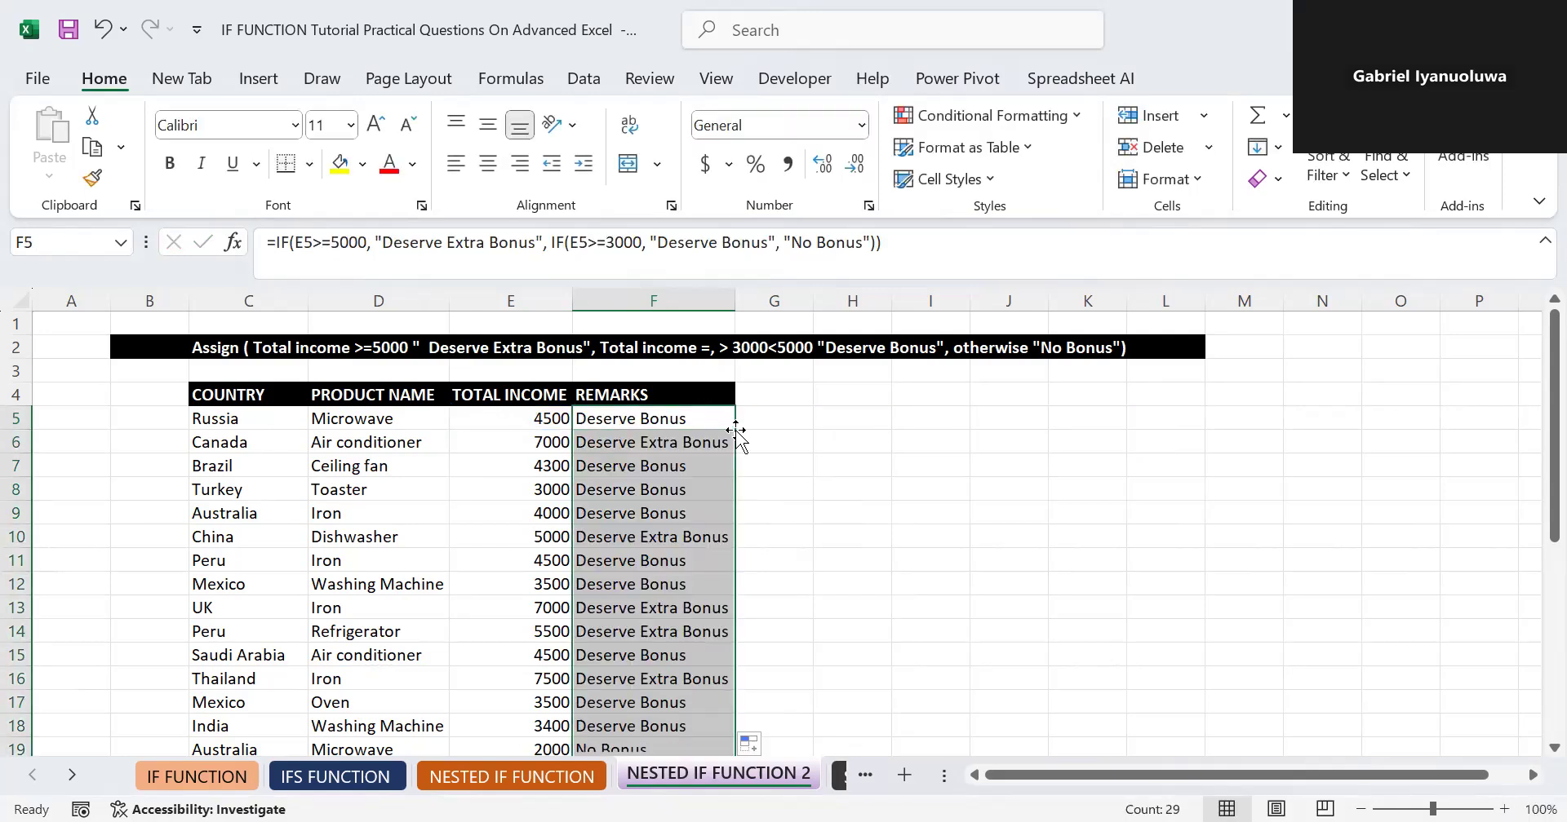
pyautogui.click(668, 425)
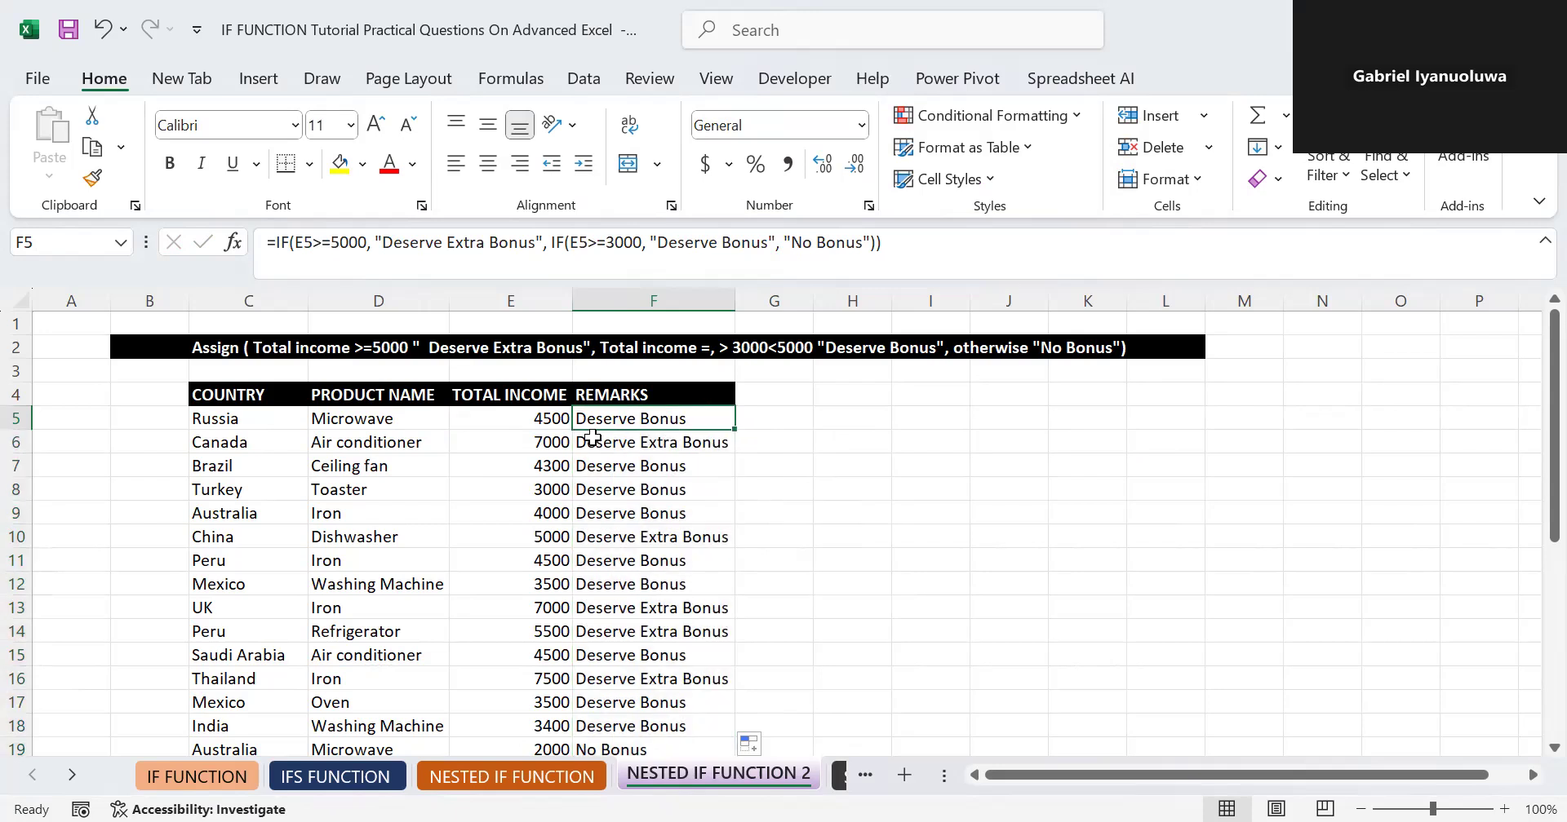